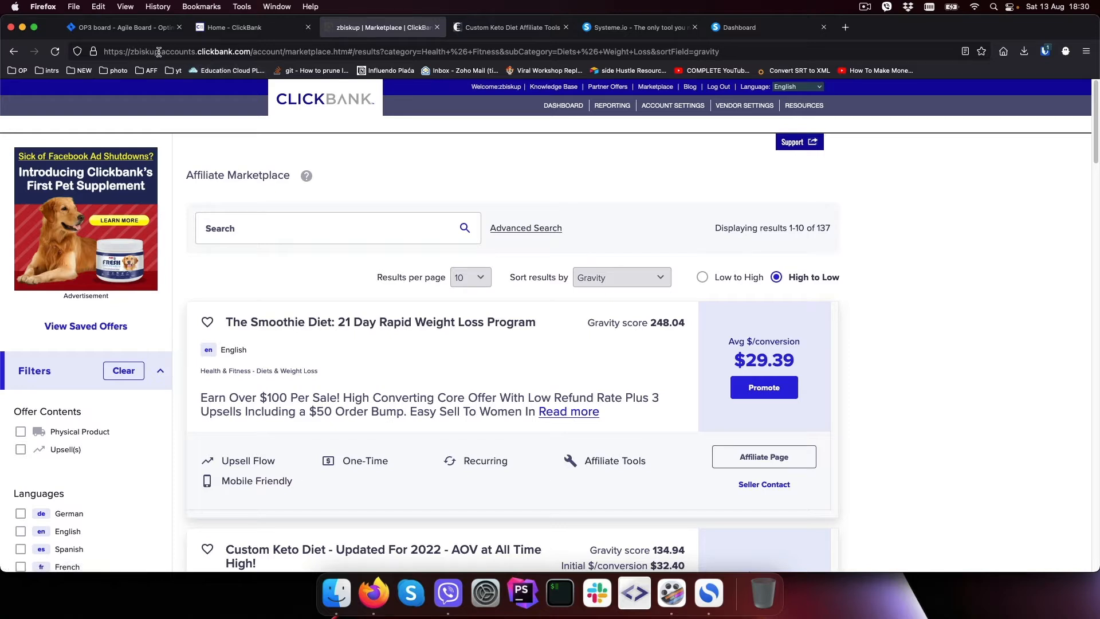
Step: Identify the ClickBank affiliate ID in the marketplace page's address and return to the Custom Keto Diet affiliate tools page
double_click(159, 52)
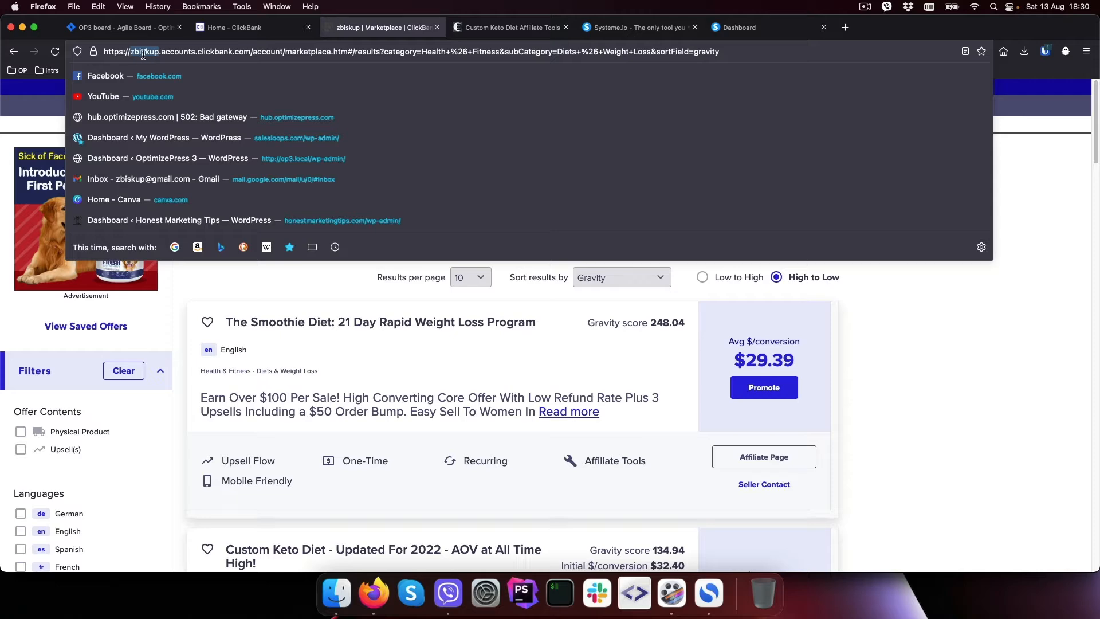
key("Escape")
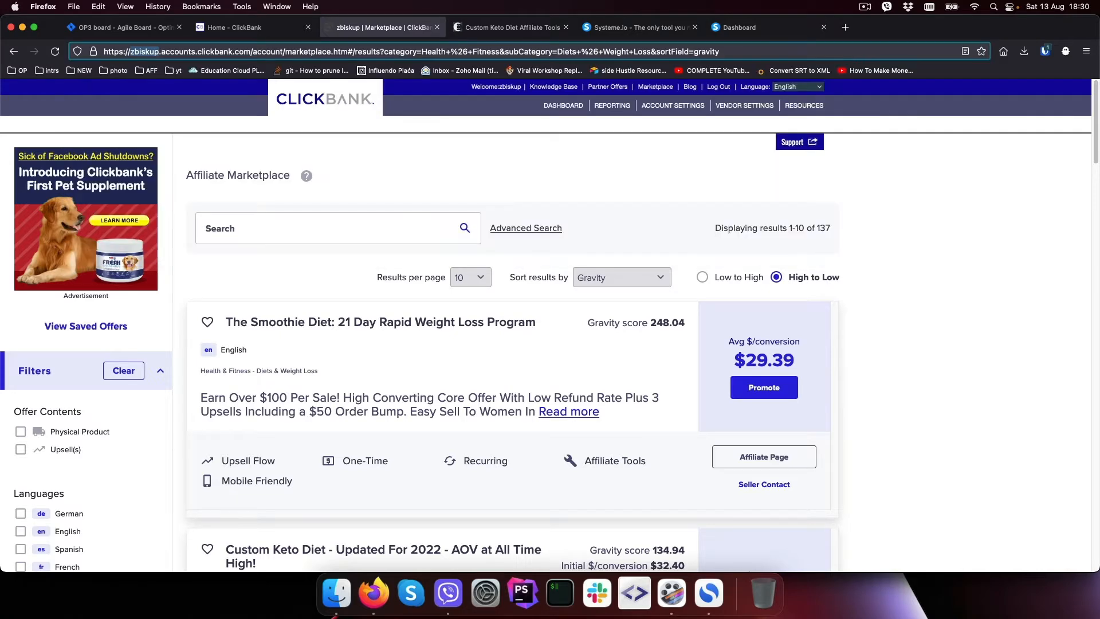
left_click(500, 29)
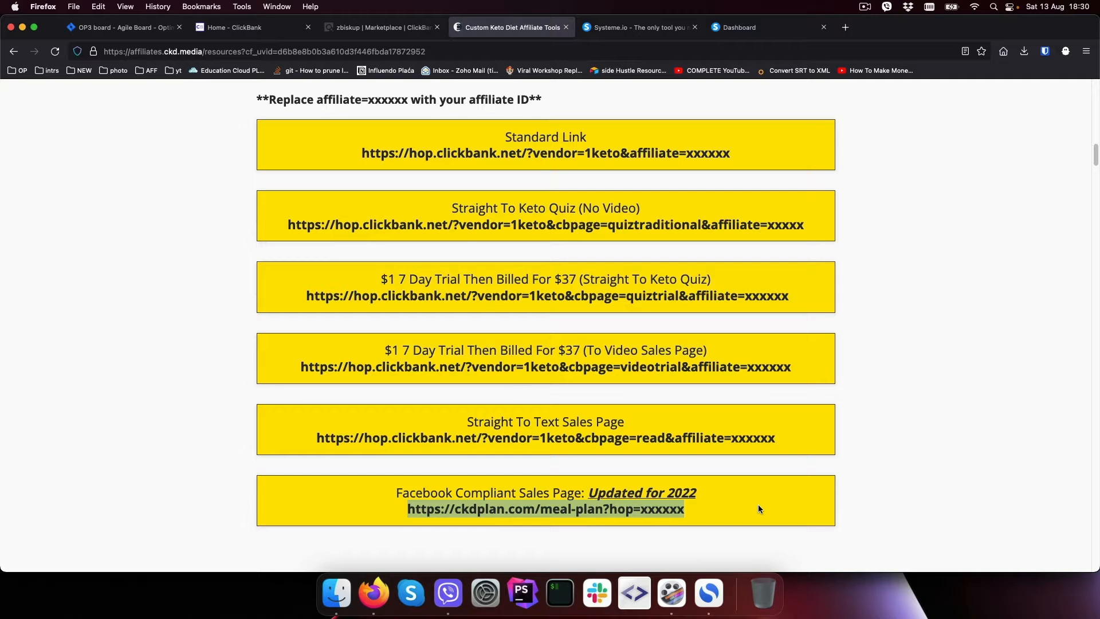
key("super+space")
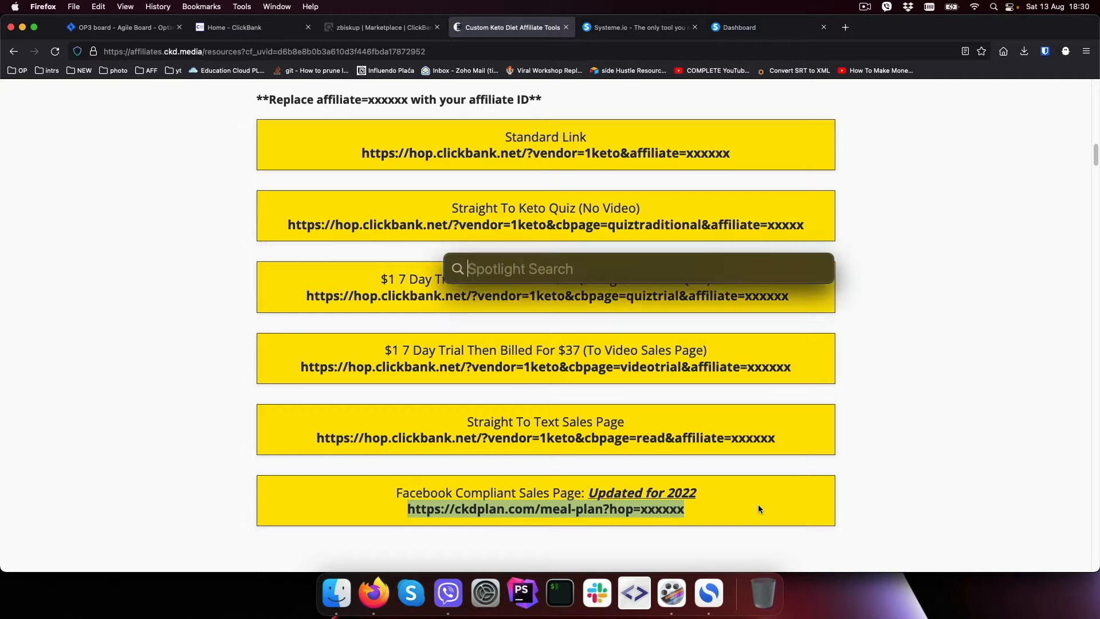
type("notes")
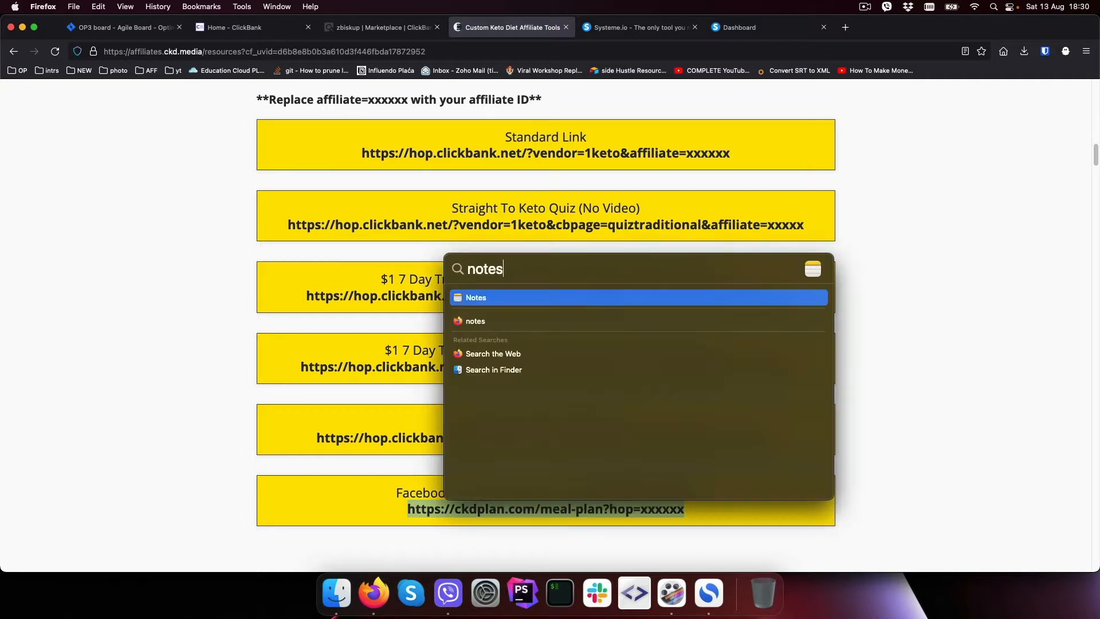
key("Return")
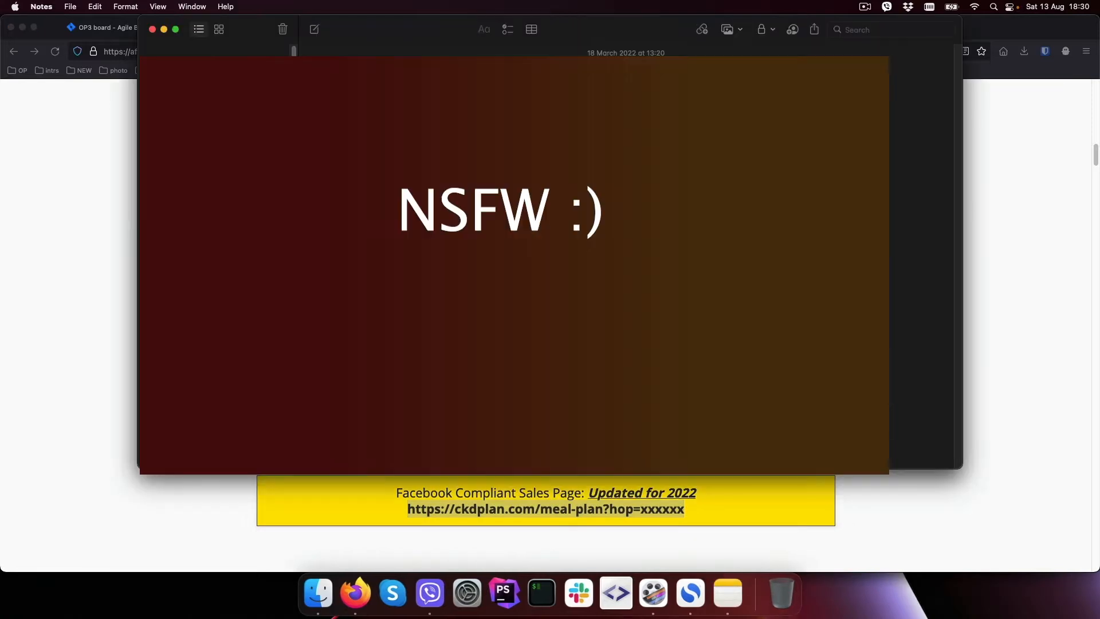
left_click(314, 29)
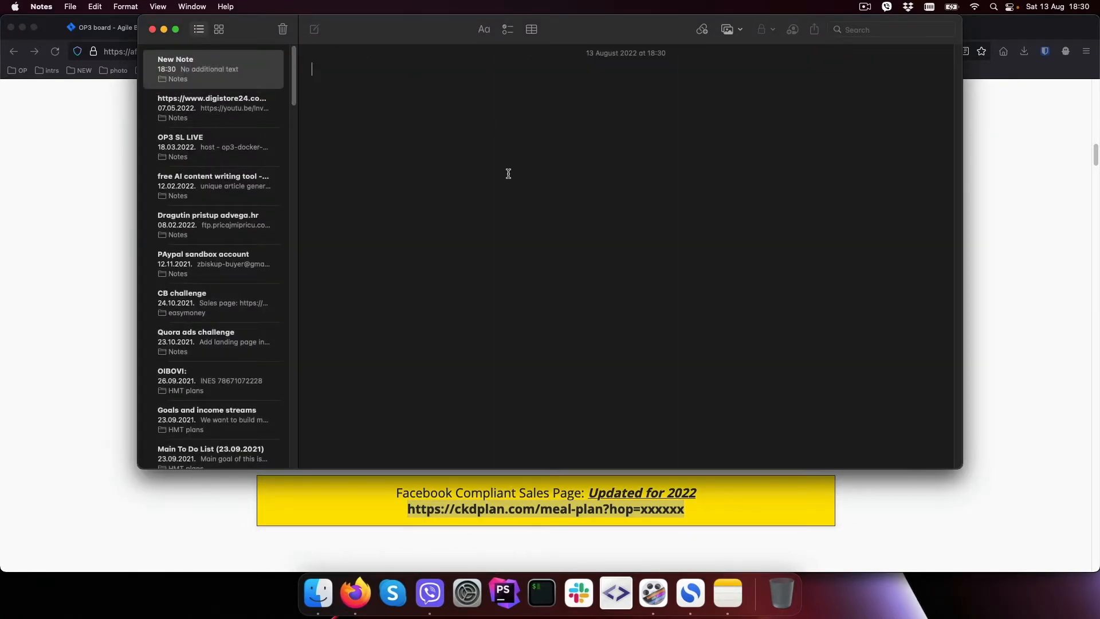
type("https://ckdplan.com/meal-plan?hop=xxxxxx")
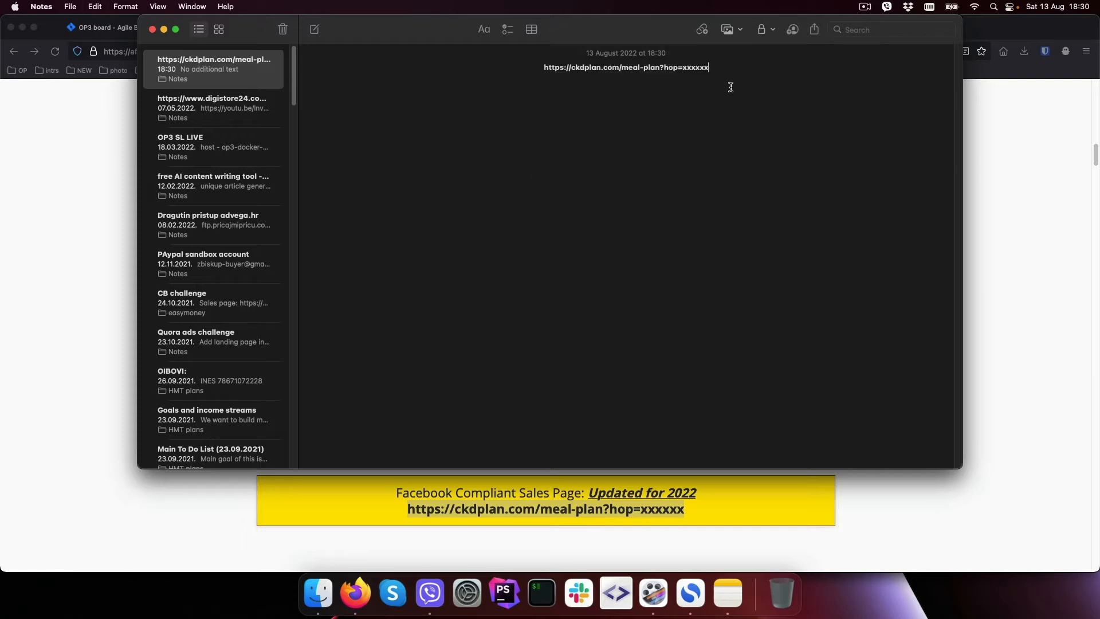
Step: Replace the xxxxxx placeholder at the end of the noted link with the ClickBank affiliate ID and start a new line
key("BackSpace")
key("BackSpace")
key("BackSpace")
key("BackSpace")
key("BackSpace")
key("BackSpace")
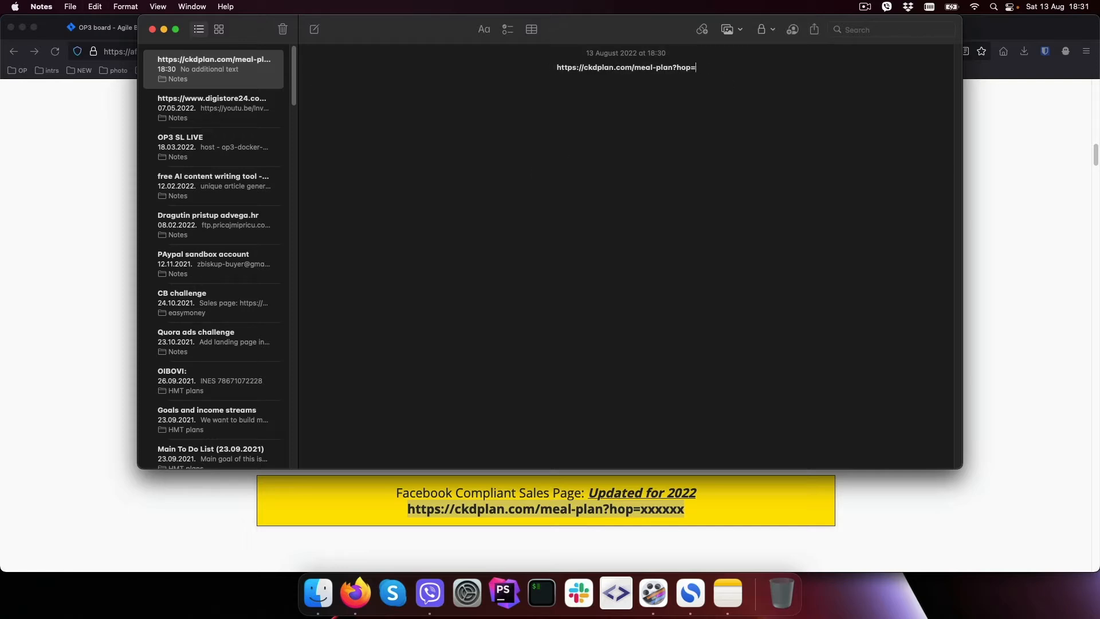
type("zbiskuo")
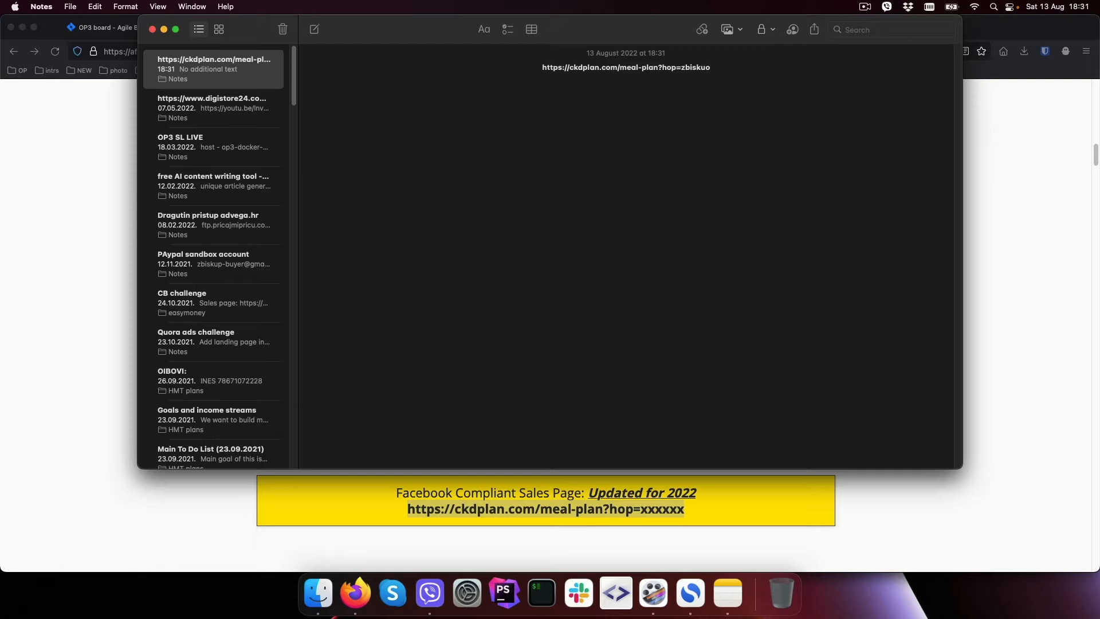
key("BackSpace")
type("p")
key("Return")
Step: Switch back to Firefox and open Lead Magnet #1 (Deliciously Easy Keto Recipes) from the affiliate tools page
left_click(1016, 279)
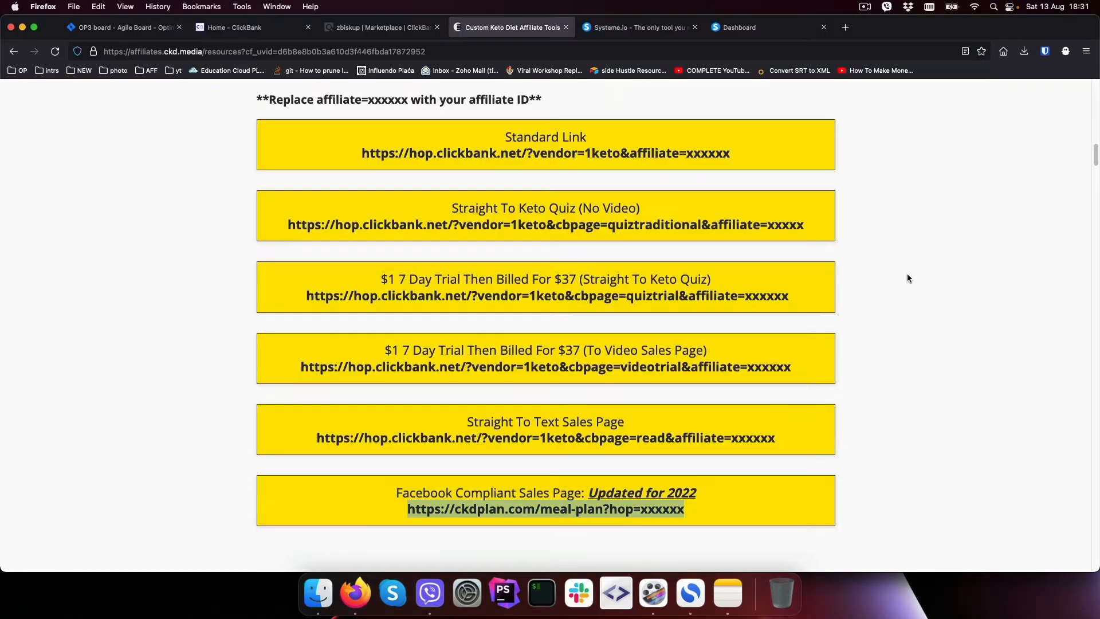
scroll(843, 309, "down", 15)
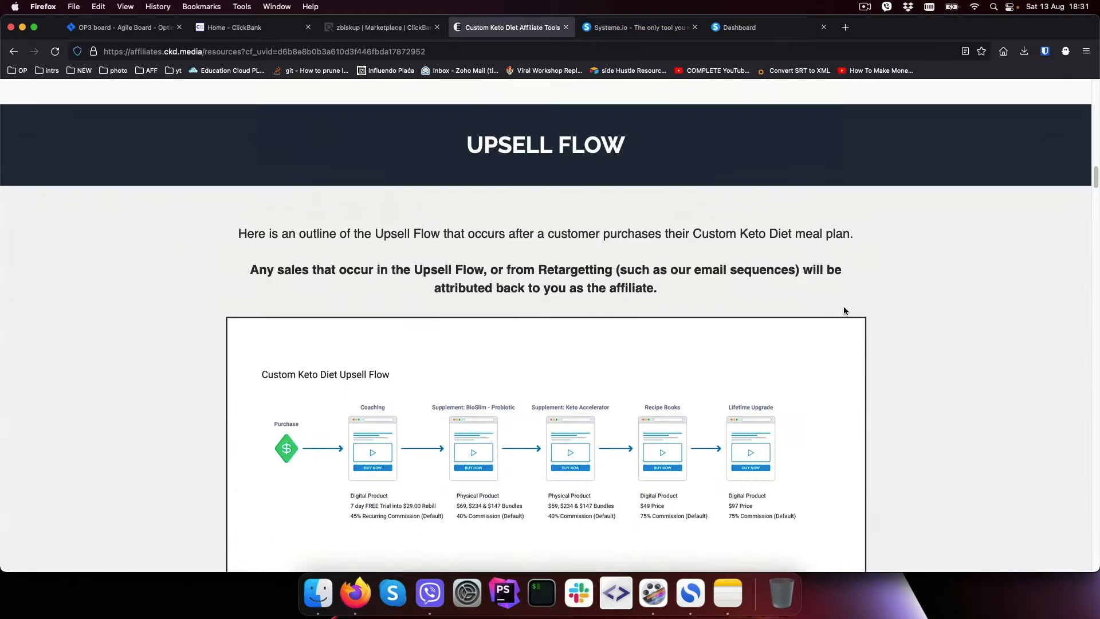
scroll(843, 310, "down", 20)
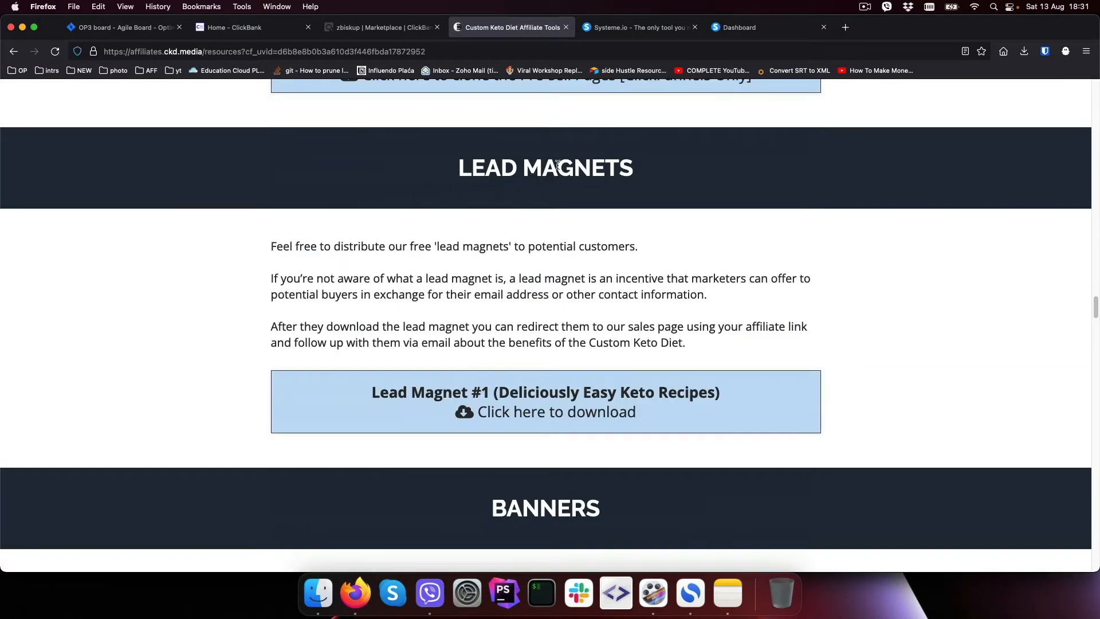
left_click(595, 412)
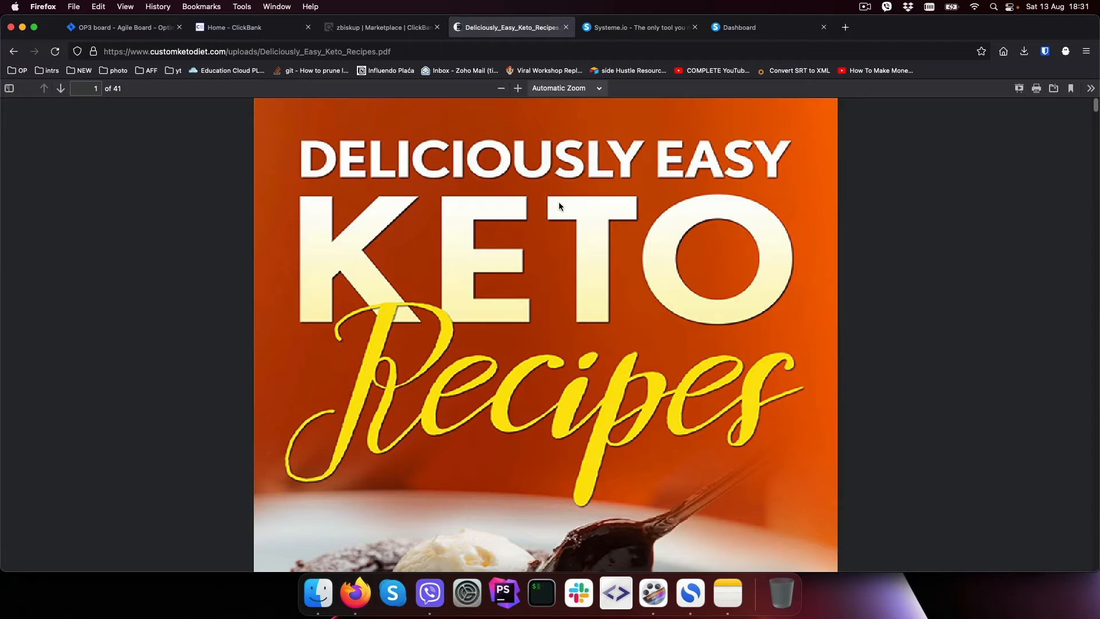
Step: Look through the keto recipes PDF and save it to the Downloads folder as Deliciously_Easy_Keto_Recipes
scroll(597, 342, "down", 10)
scroll(597, 343, "down", 20)
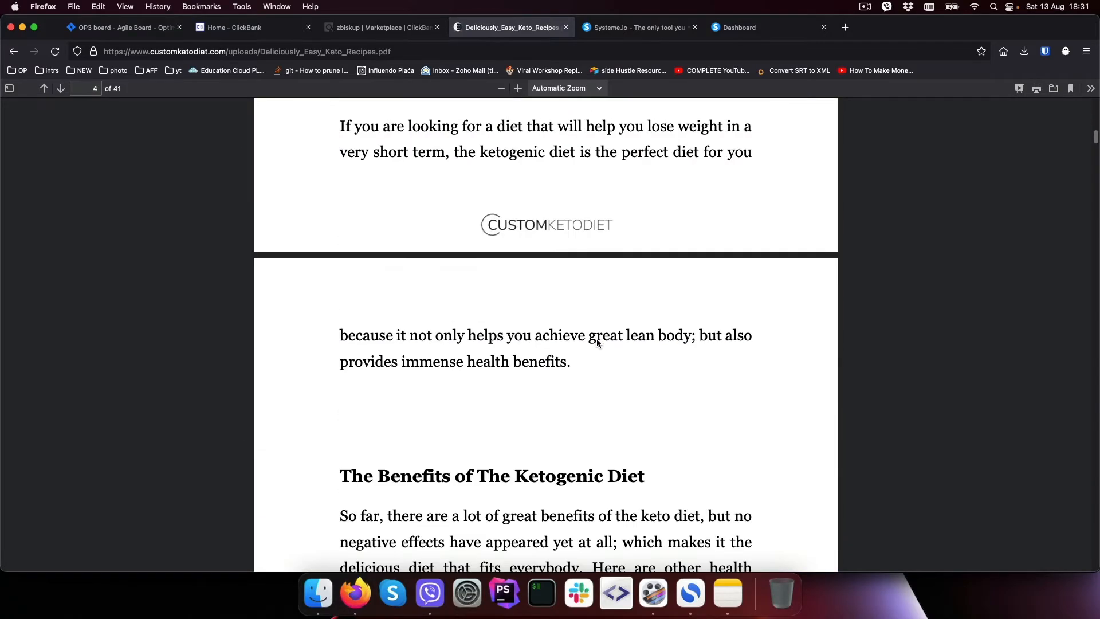
scroll(597, 343, "down", 20)
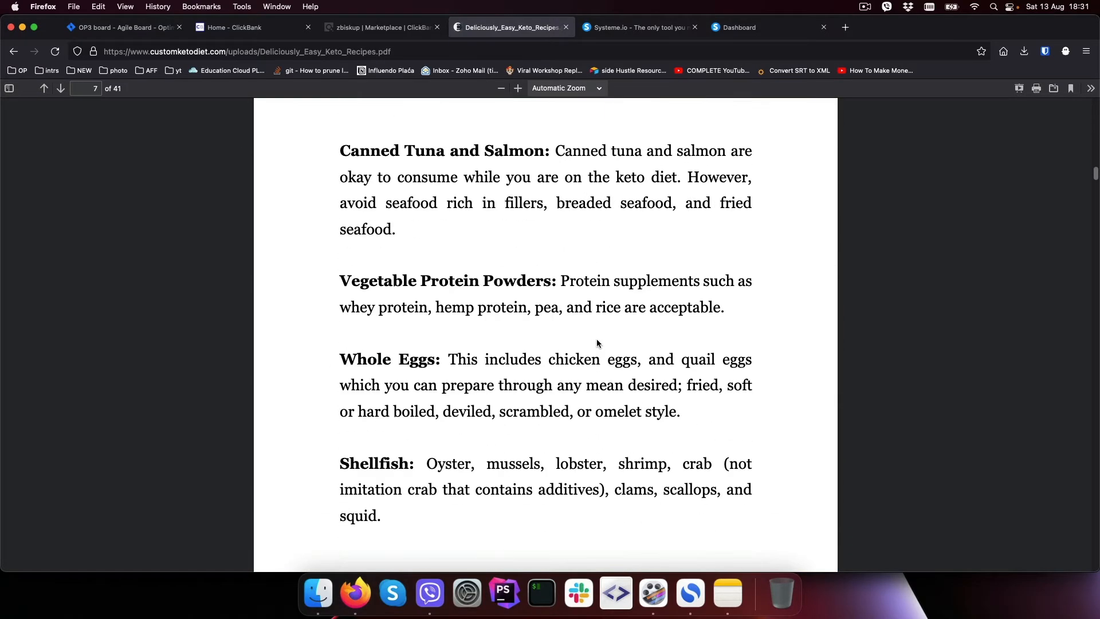
scroll(596, 342, "down", 20)
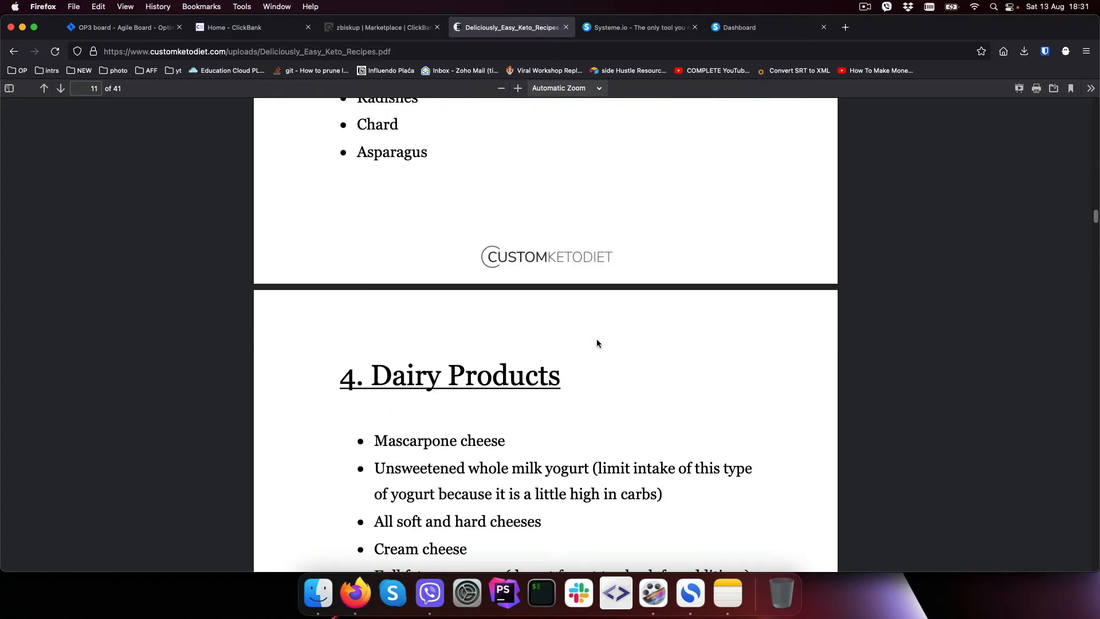
scroll(596, 342, "down", 20)
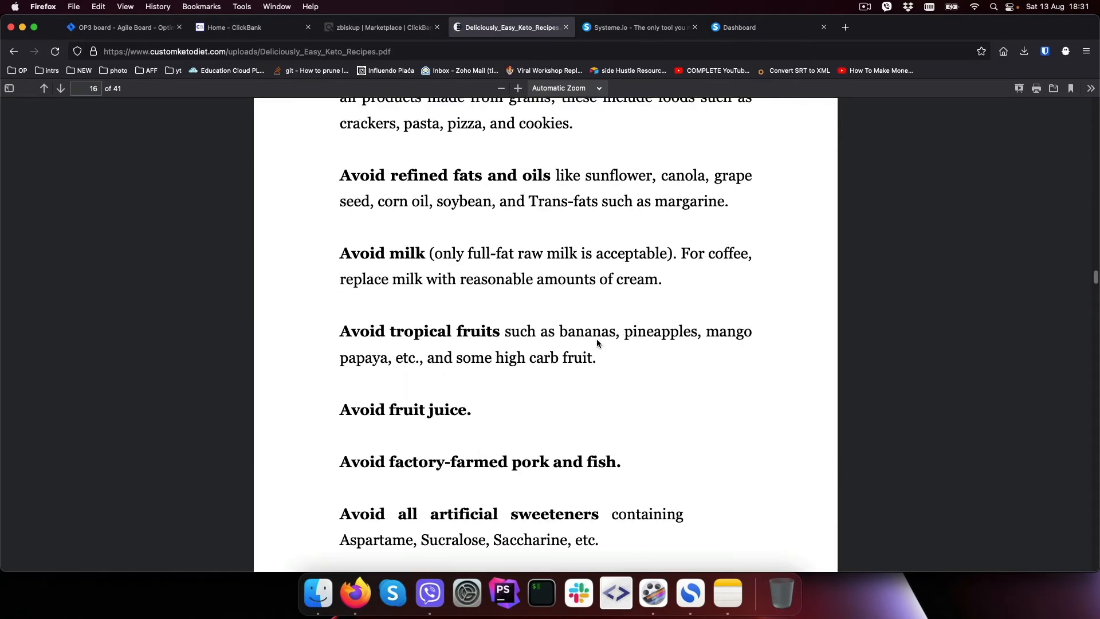
left_click_drag(1094, 298, 1096, 566)
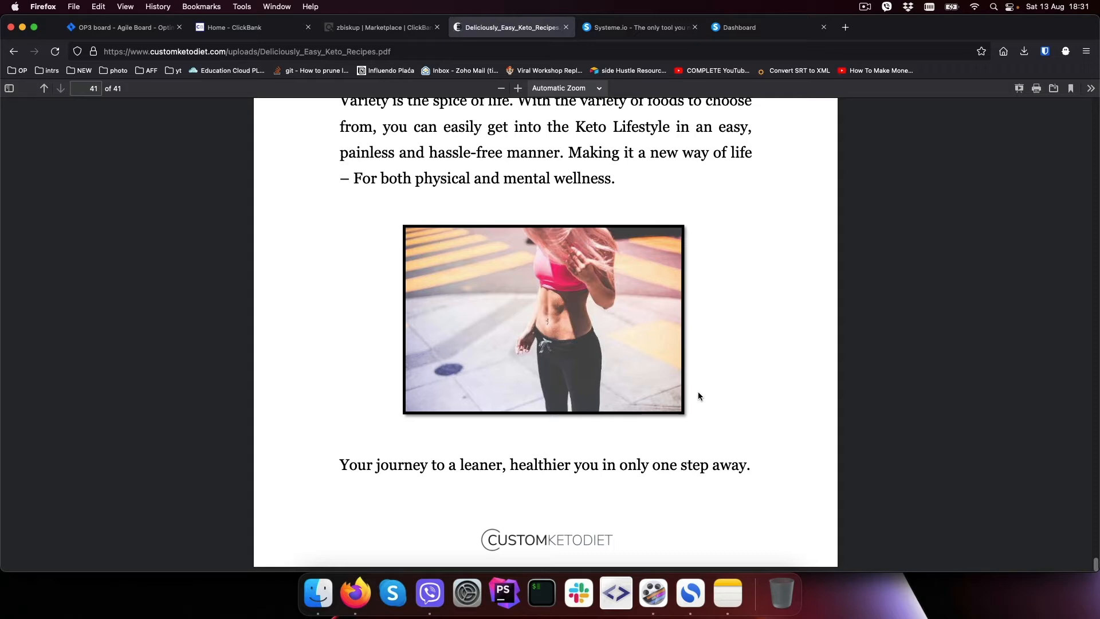
left_click(1053, 89)
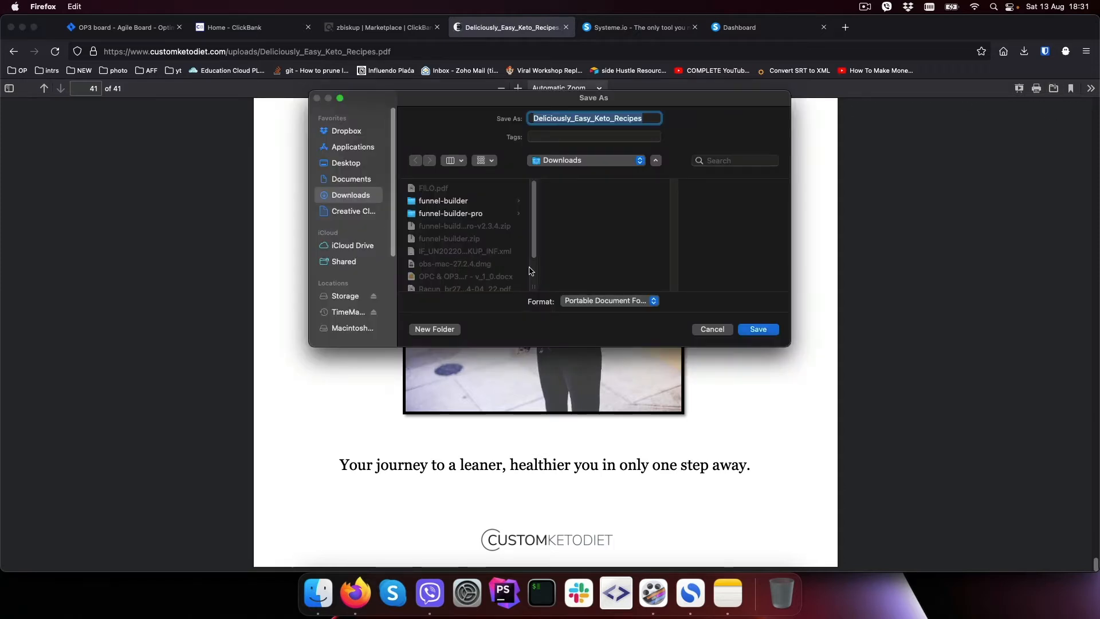
left_click(757, 330)
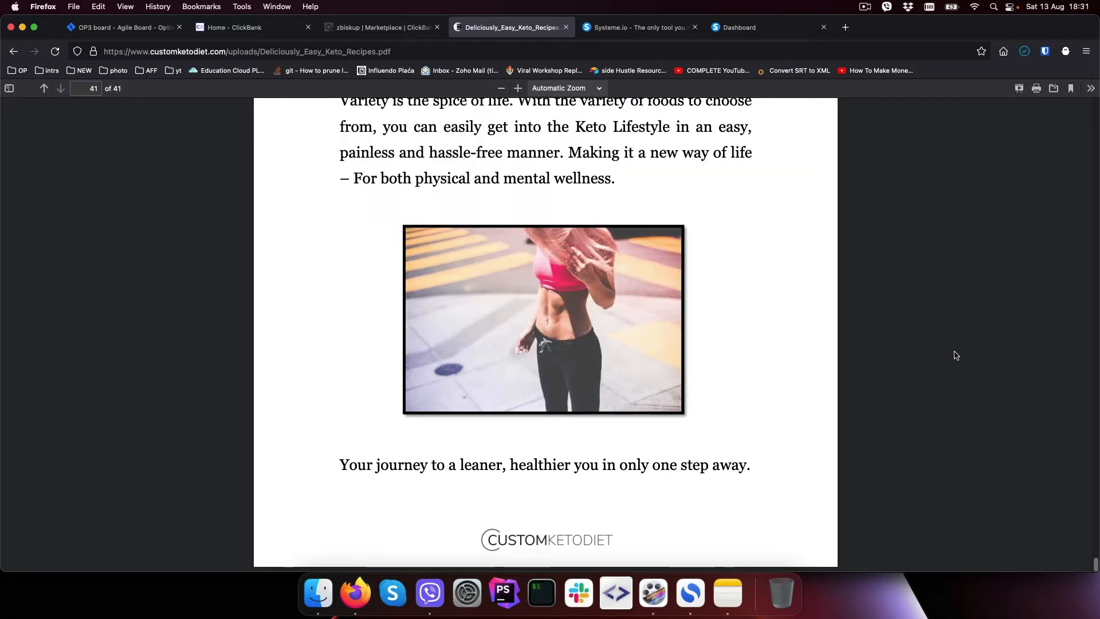
scroll(931, 326, "up", 10)
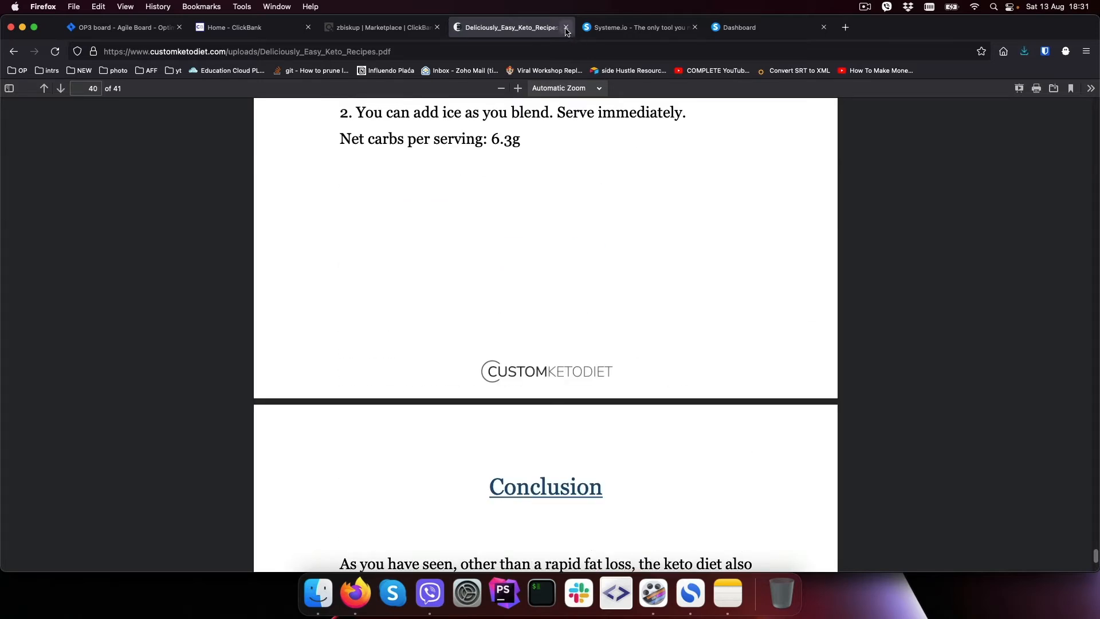
Step: Examine the Systeme.io pricing plans, checking the Free plan's limits for funnels, automation rules, tags, email campaigns and custom domains
left_click(607, 27)
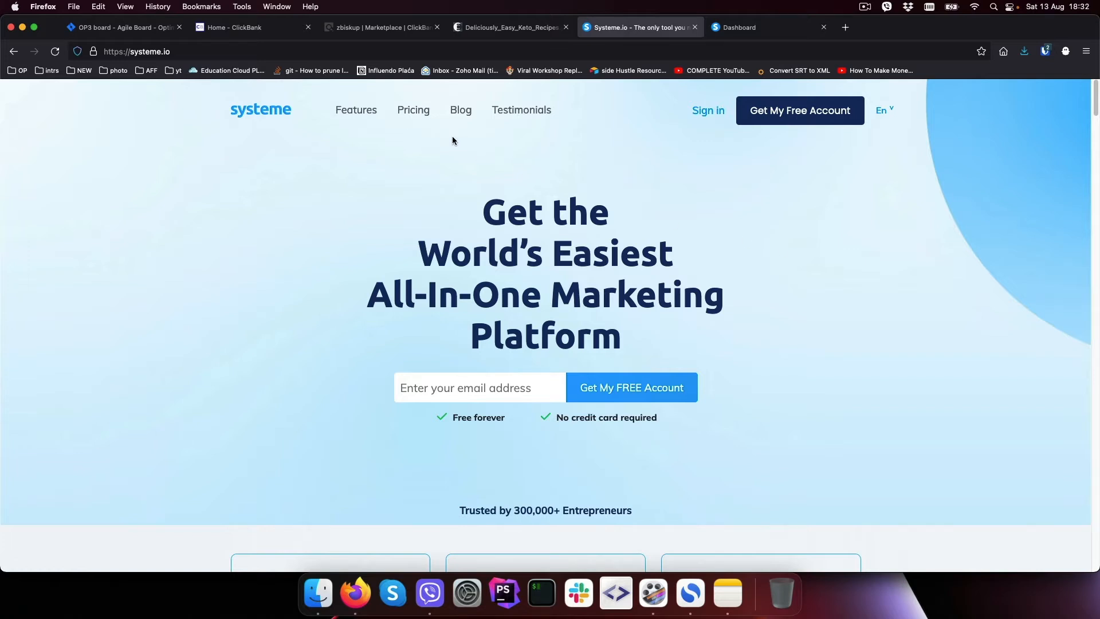
left_click(415, 111)
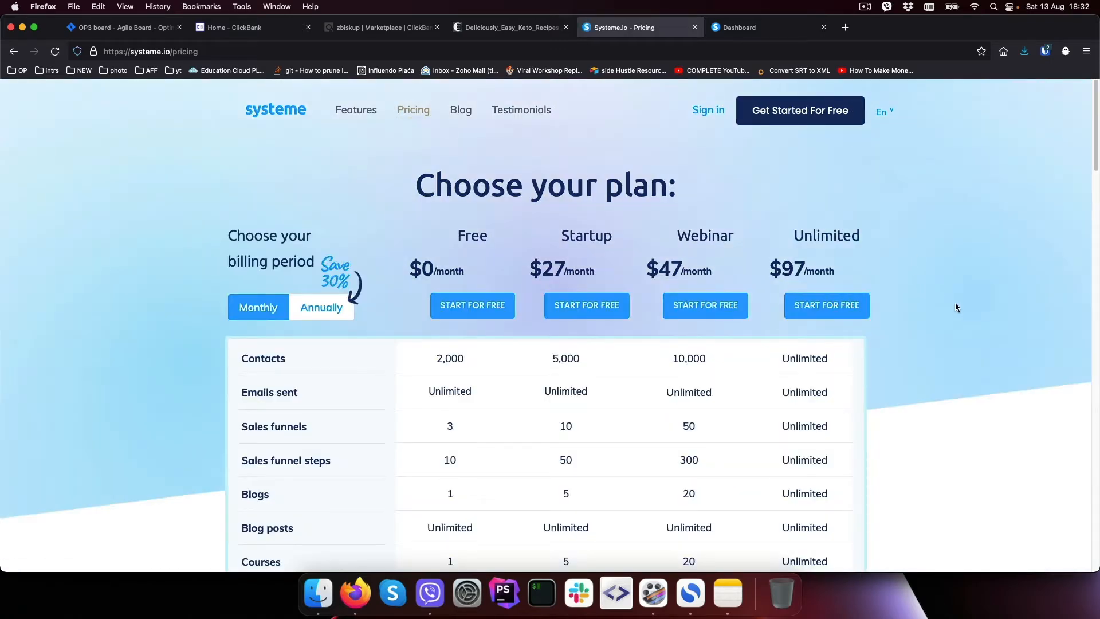
scroll(954, 307, "down", 5)
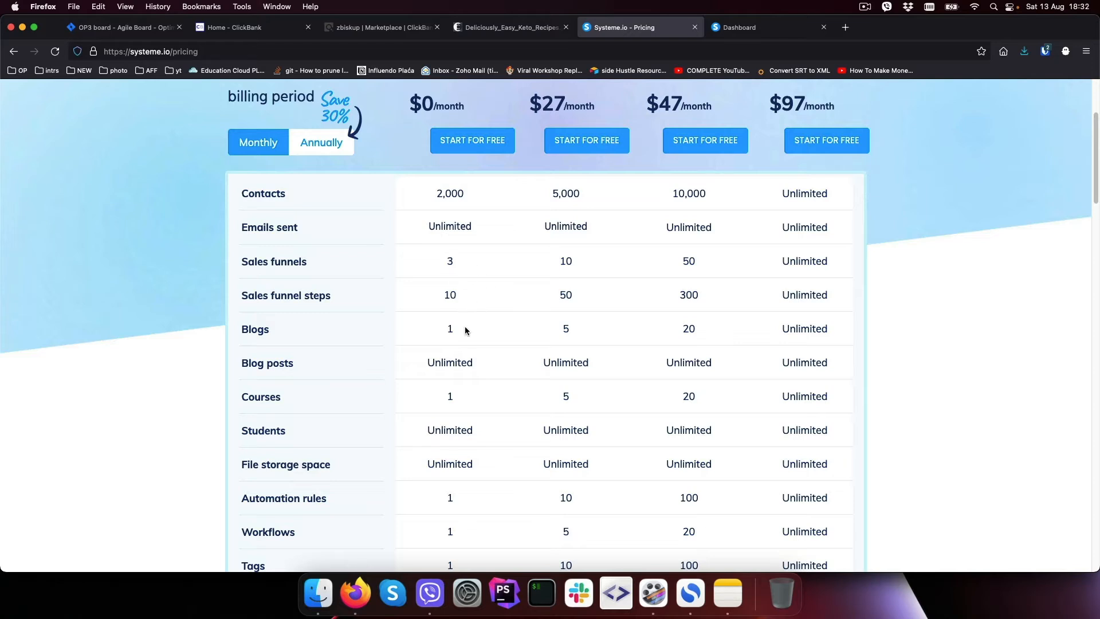
scroll(465, 329, "down", 1)
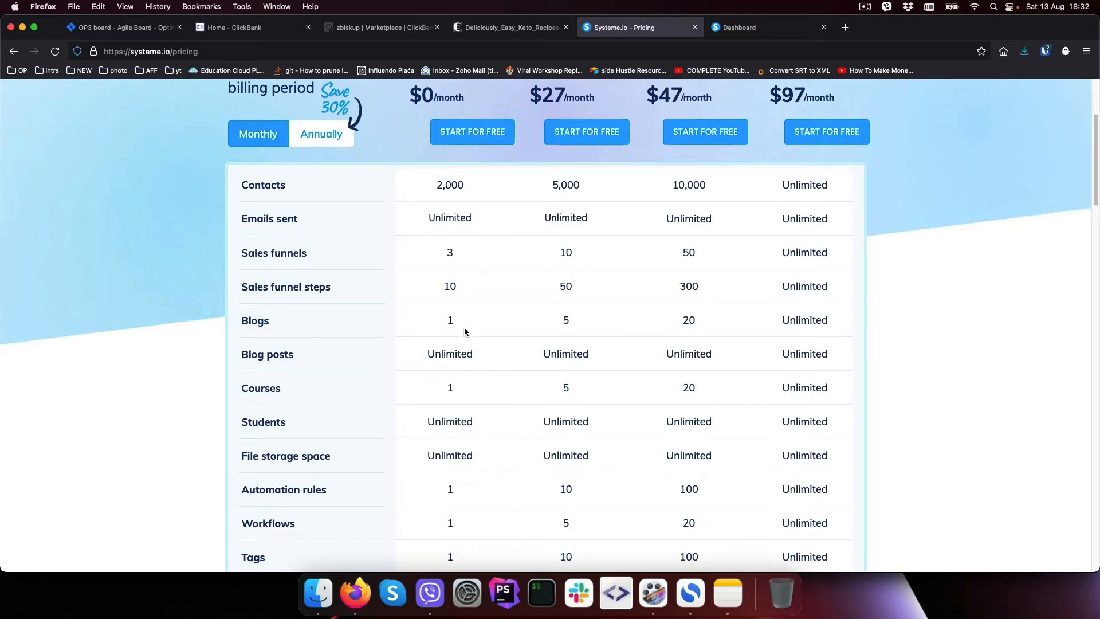
scroll(483, 377, "down", 5)
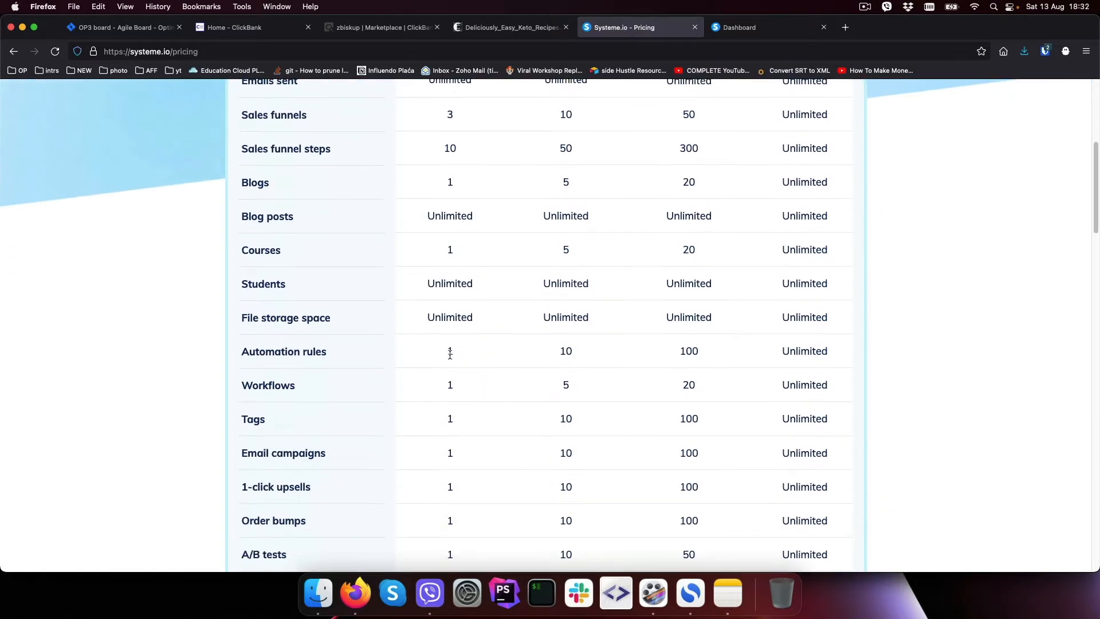
double_click(449, 351)
scroll(476, 361, "down", 2)
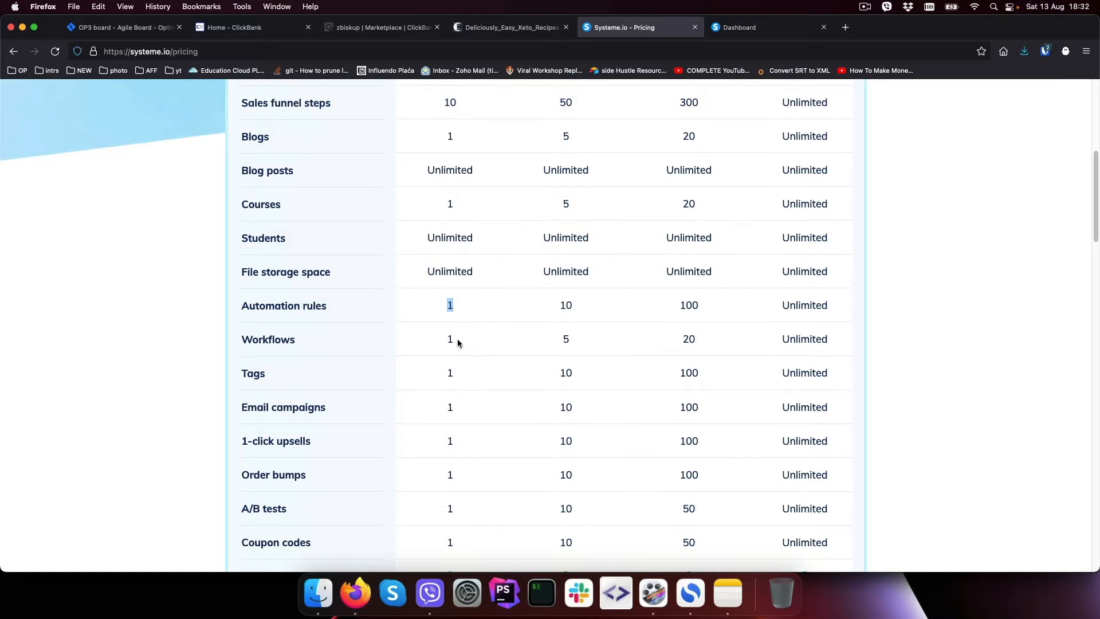
double_click(450, 372)
scroll(473, 381, "down", 1)
scroll(473, 378, "down", 2)
double_click(449, 325)
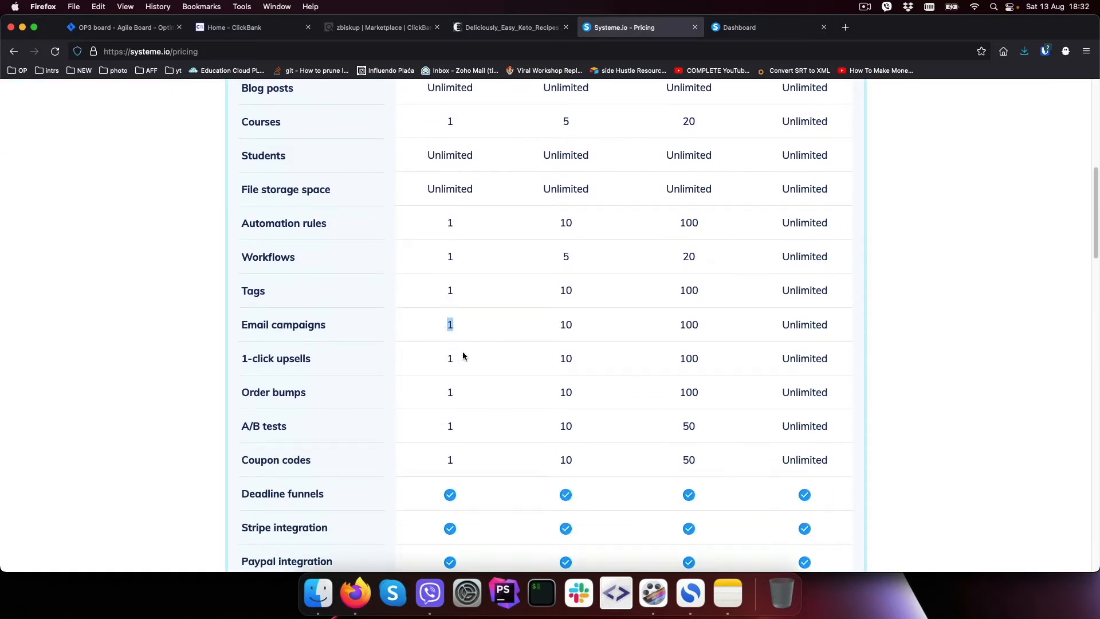
scroll(463, 358, "down", 5)
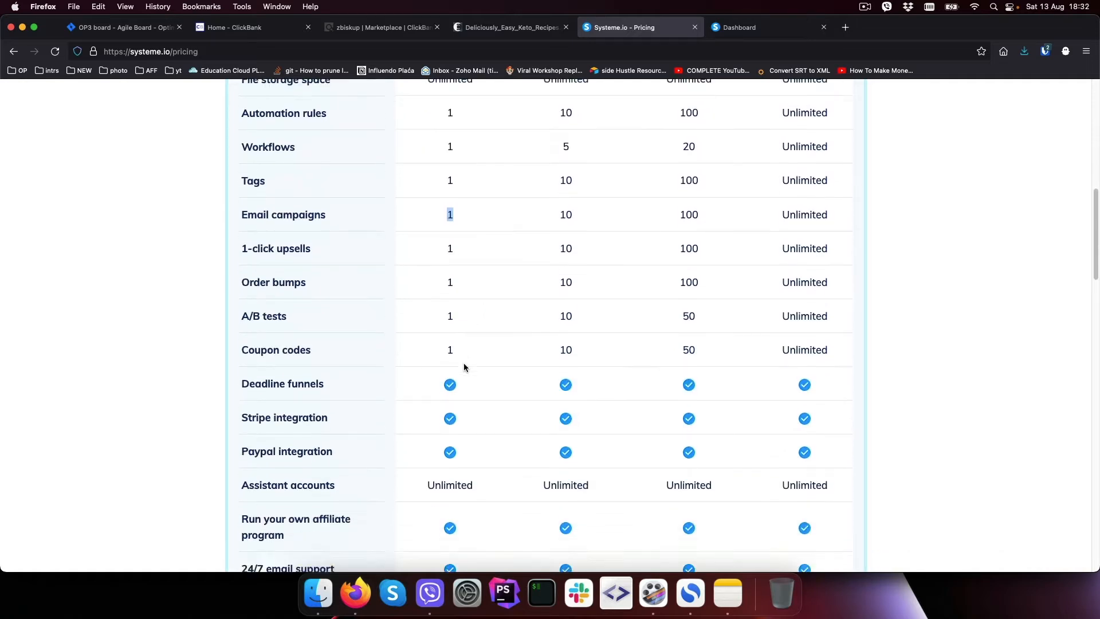
scroll(464, 367, "down", 3)
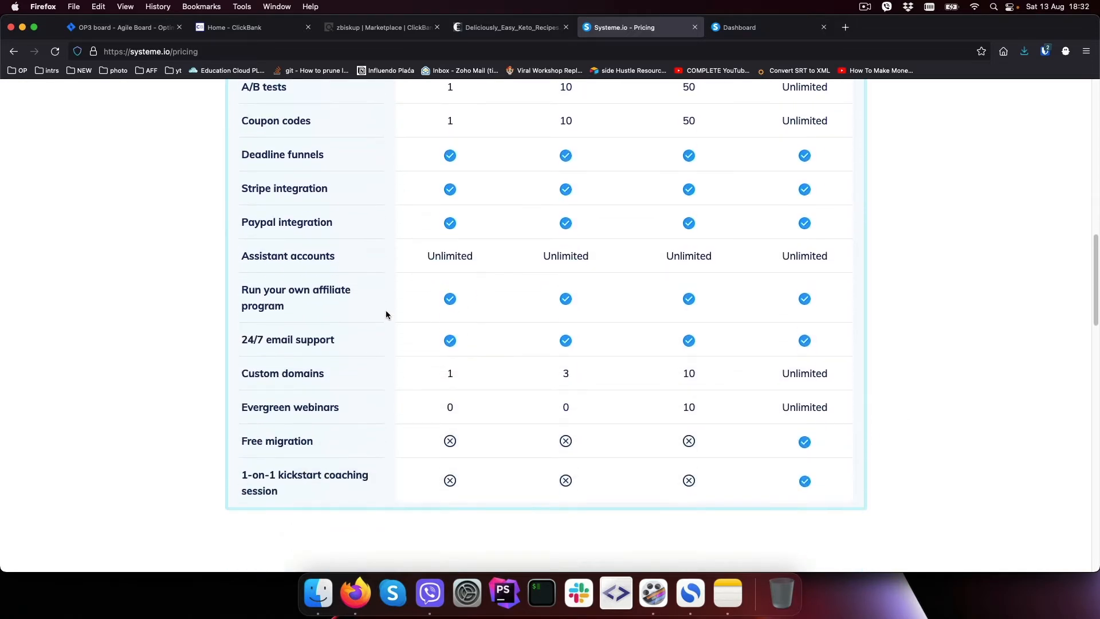
double_click(451, 374)
scroll(495, 394, "up", 15)
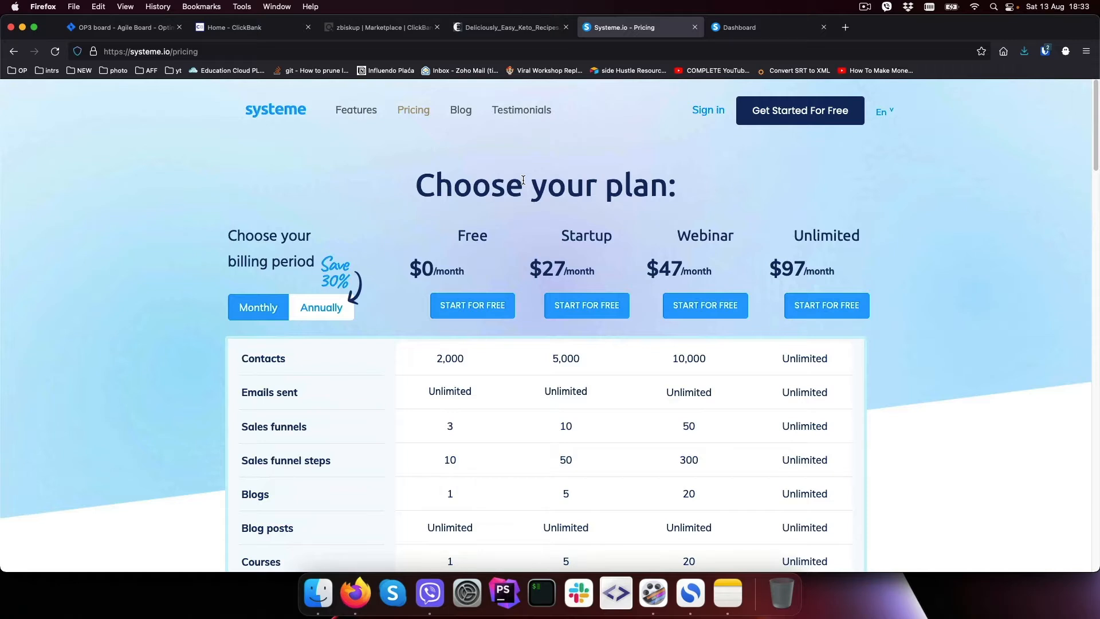
Step: Try the free account sign-up on the Systeme.io pricing page and switch to the account dashboard
left_click(816, 116)
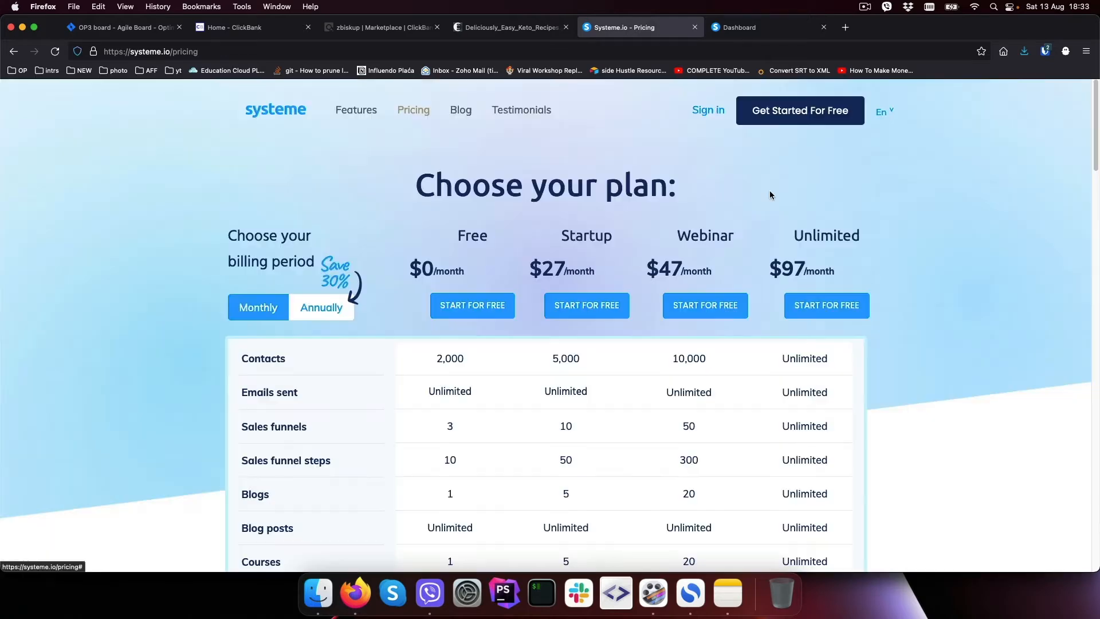
left_click(698, 263)
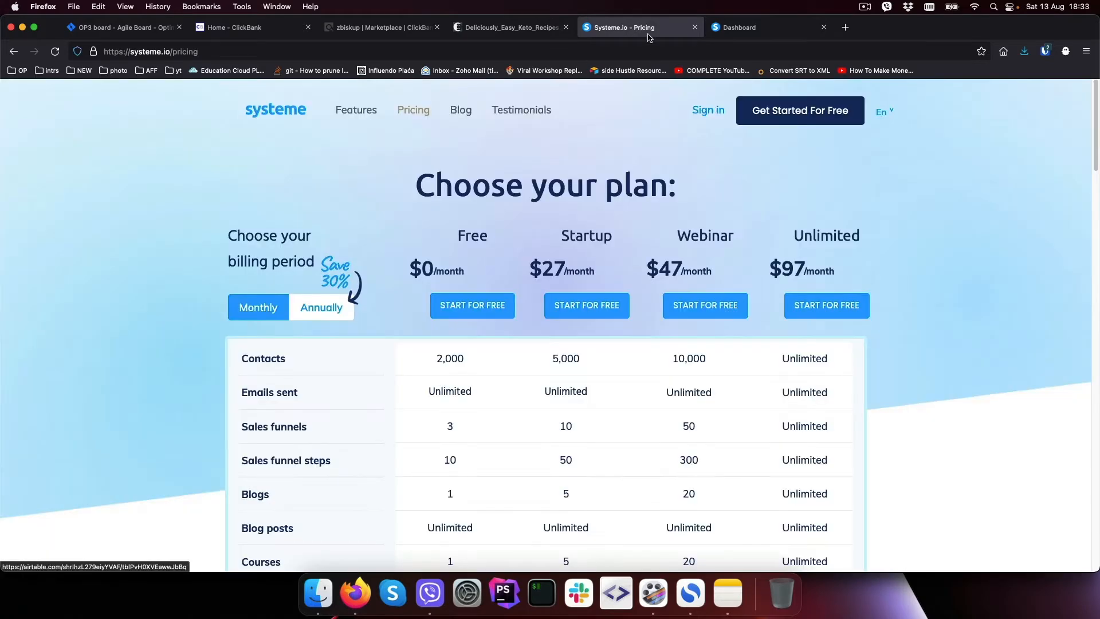
left_click(751, 30)
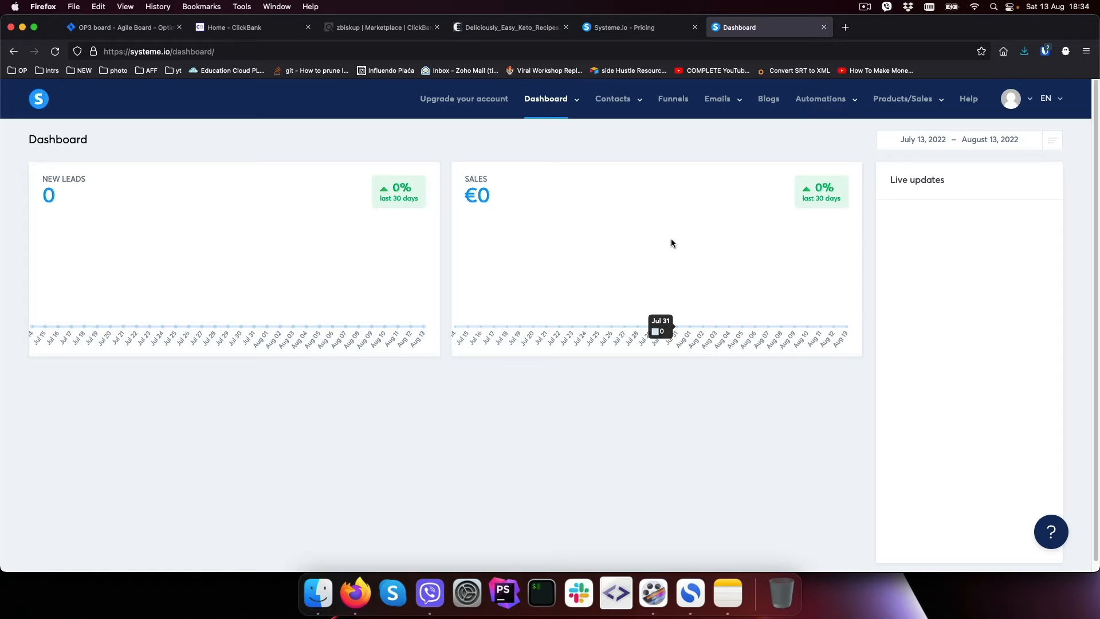
Step: Start a new funnel in Systeme.io and name it "Keto Diet funnel"
left_click(681, 100)
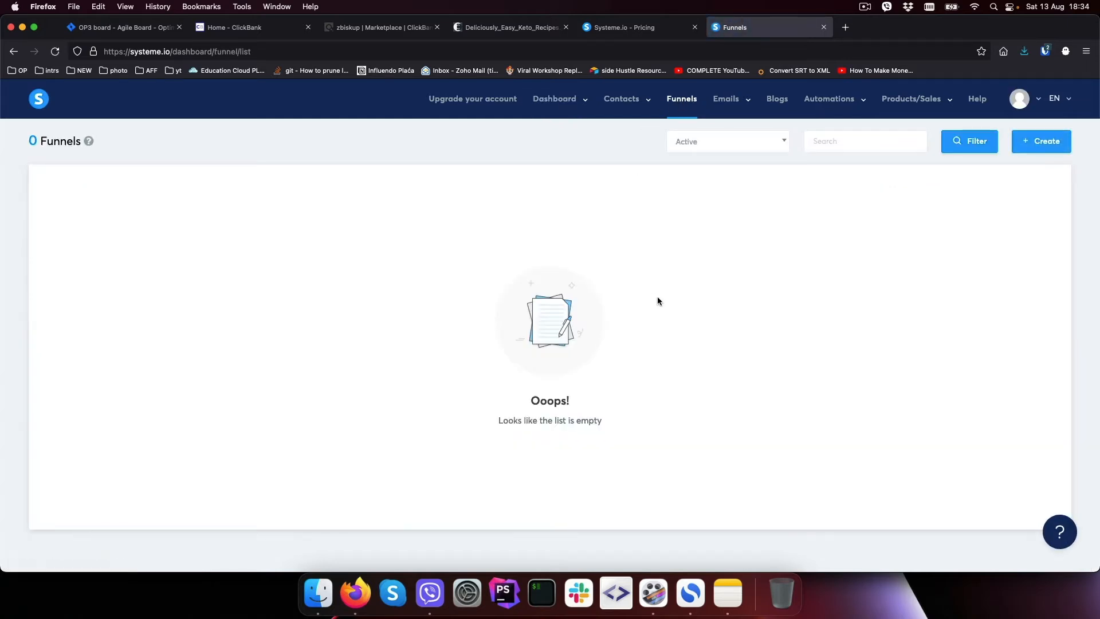
left_click(1045, 146)
left_click(570, 234)
type("K")
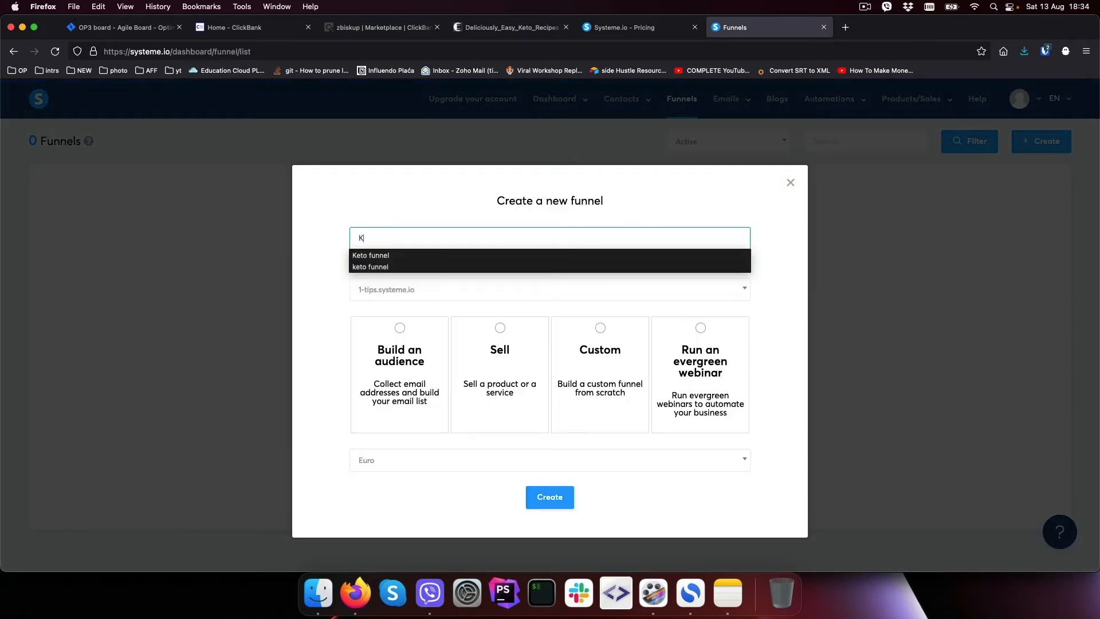
type("eto Diet funnel")
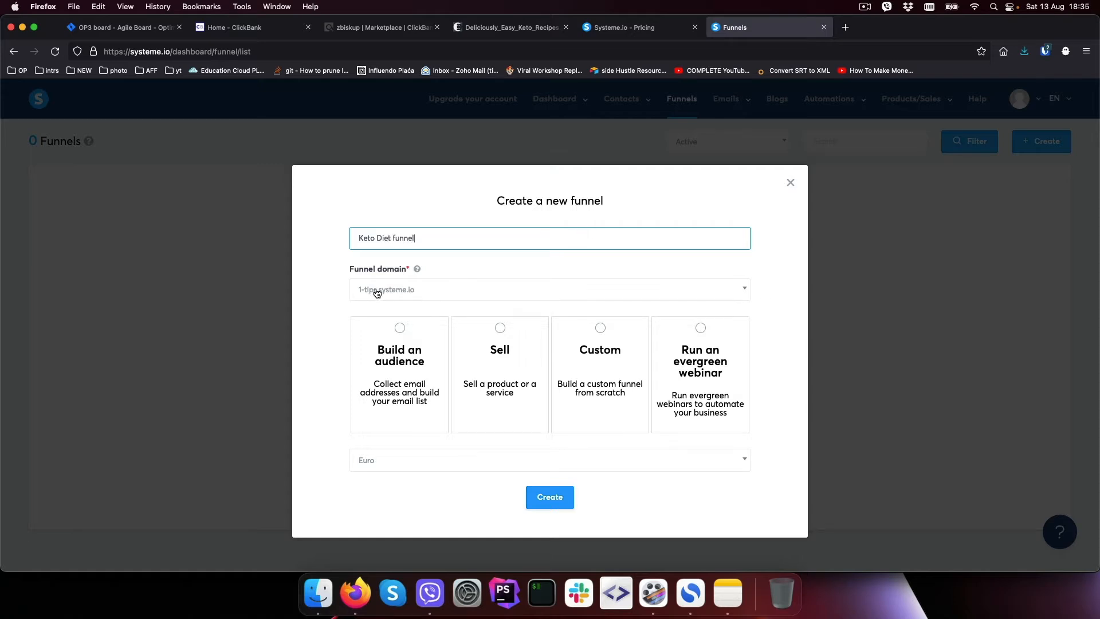
Step: Keep the 1-tips.systeme.io domain, set the funnel's goal to Build an audience and its currency to U.S. Dollar, and create it
left_click(432, 288)
left_click(432, 289)
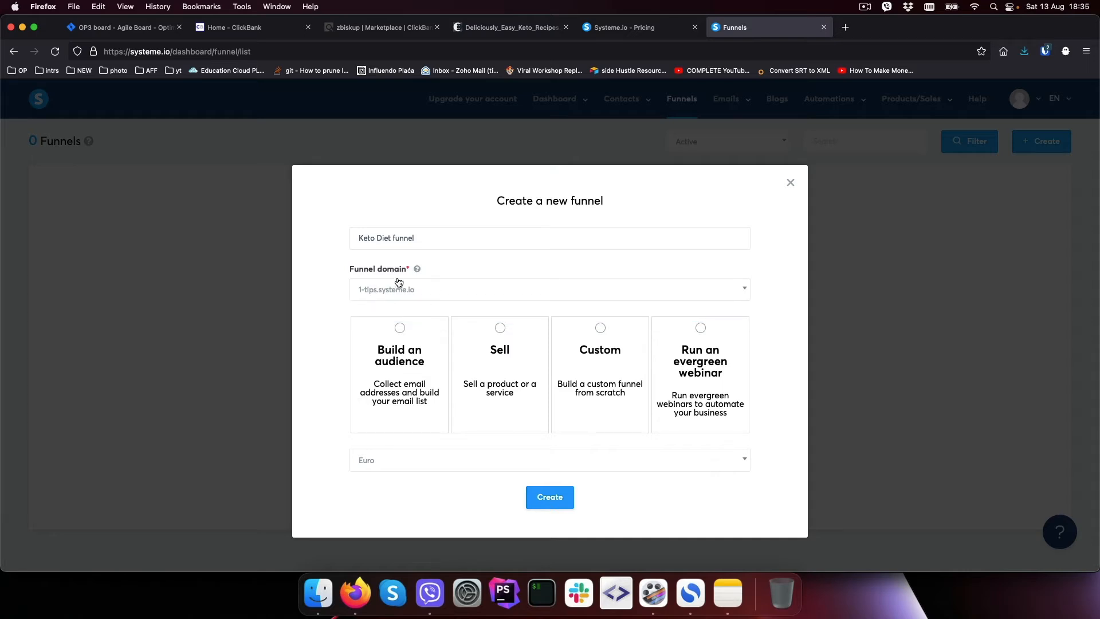
left_click(400, 330)
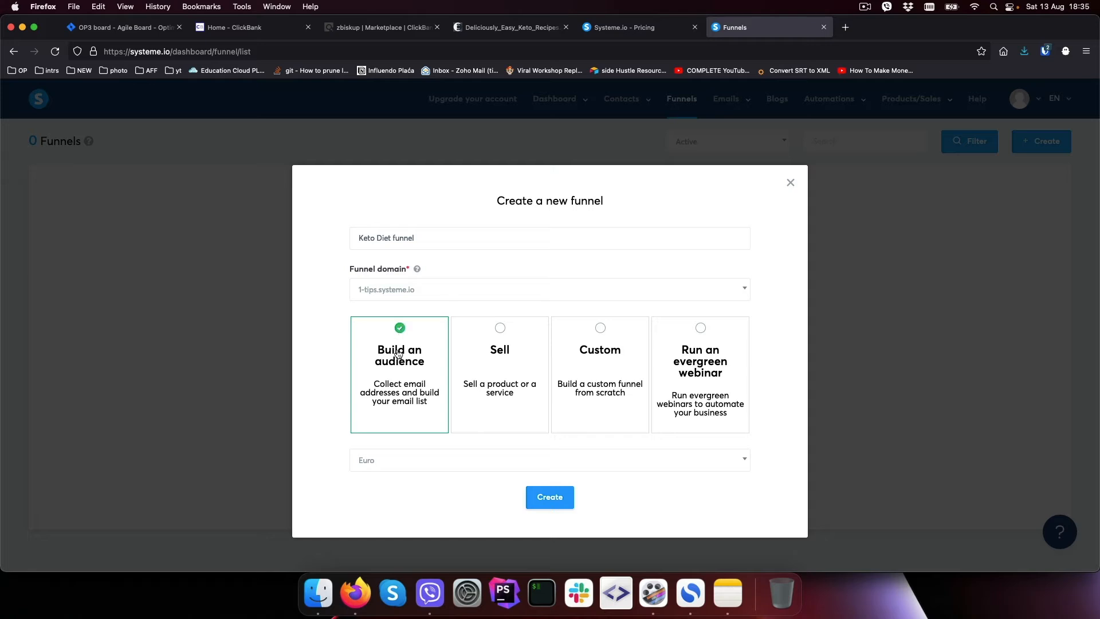
left_click(439, 460)
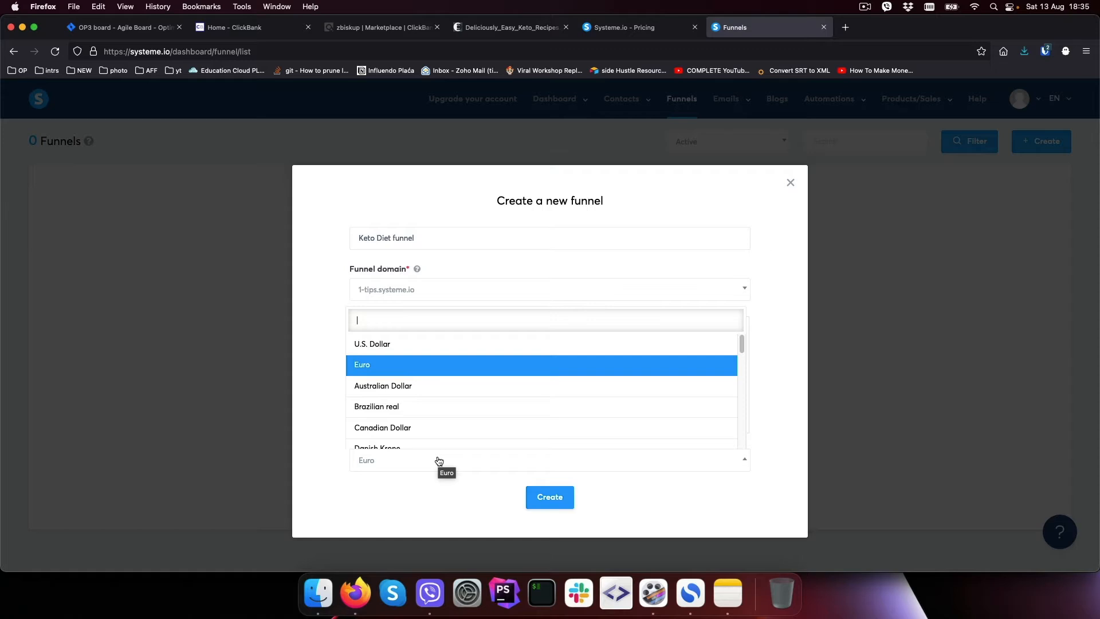
left_click(378, 344)
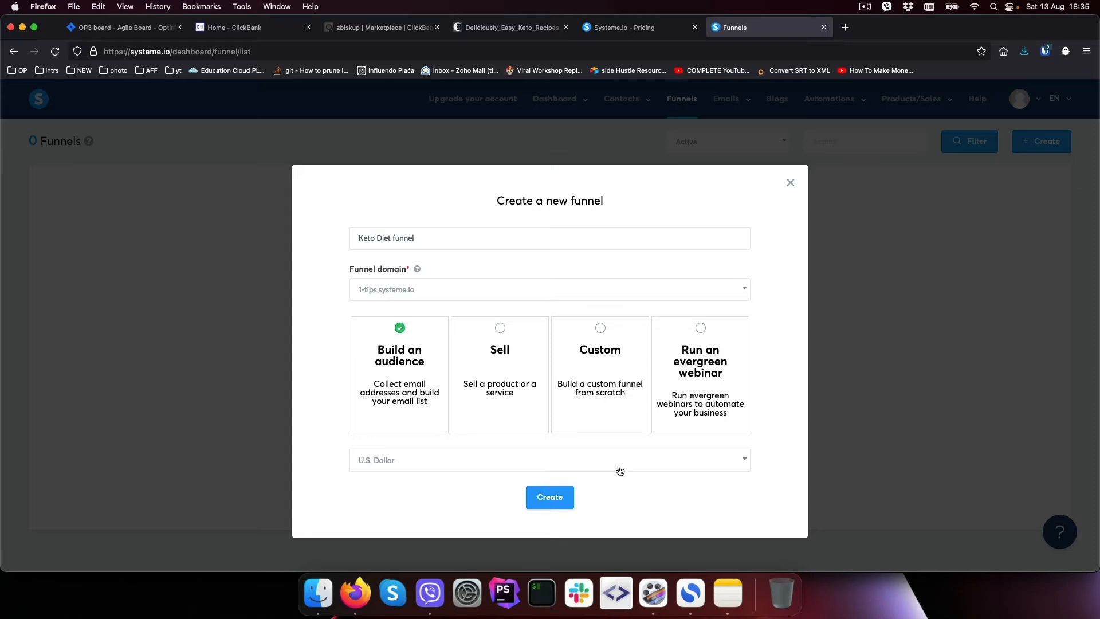
left_click(558, 501)
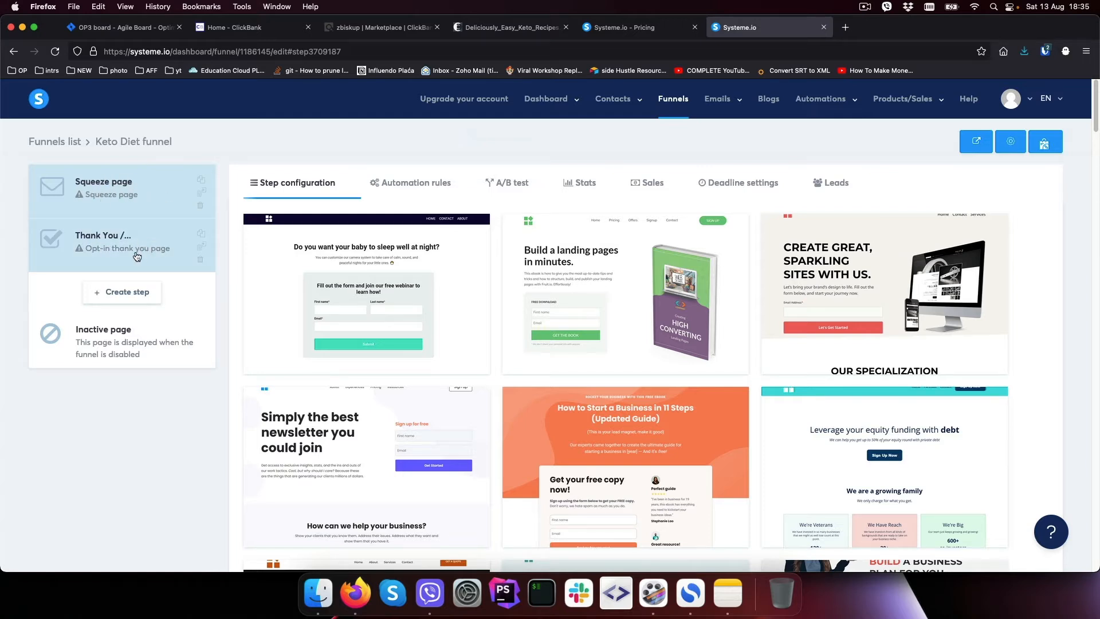
Step: Delete the Thank You step from the Keto Diet funnel and browse the available squeeze page templates
left_click(200, 259)
left_click(516, 362)
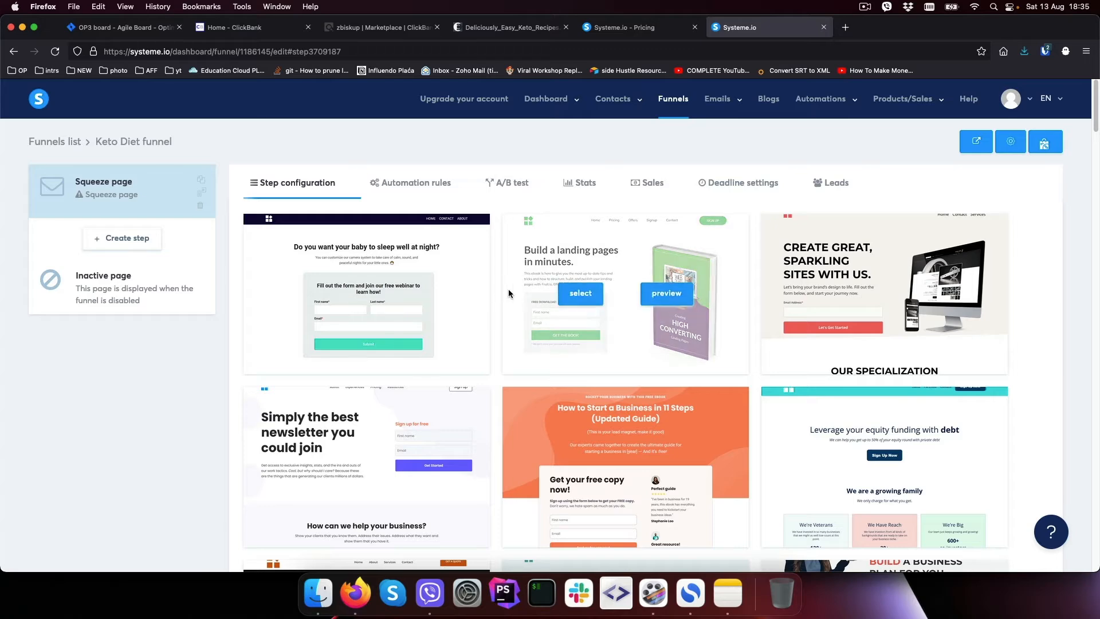
scroll(960, 382, "down", 1)
scroll(961, 377, "down", 10)
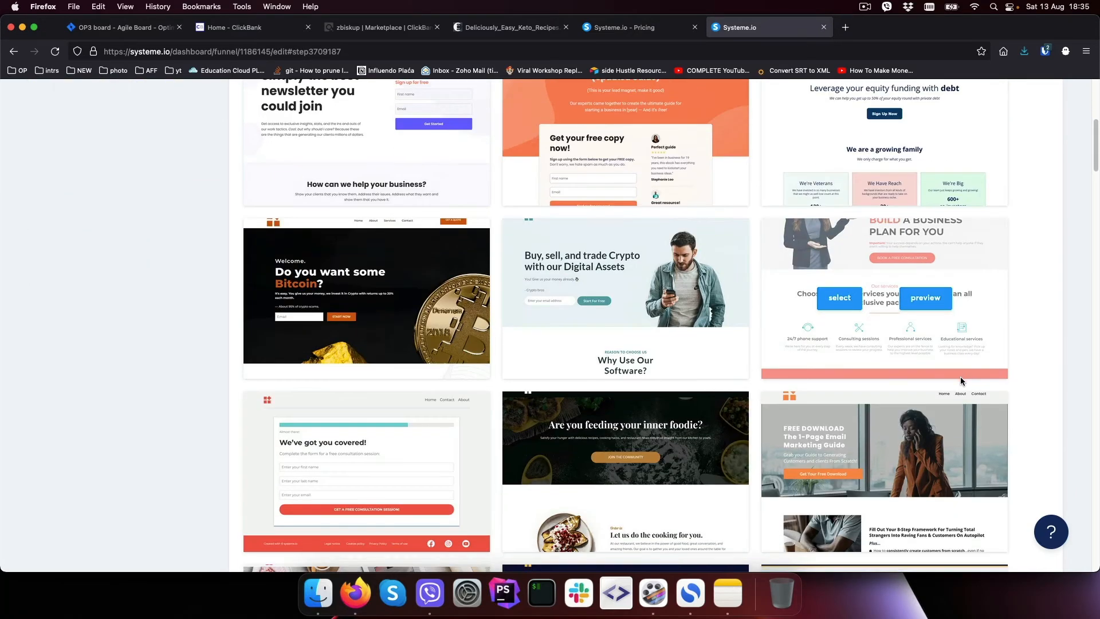
scroll(960, 376, "down", 7)
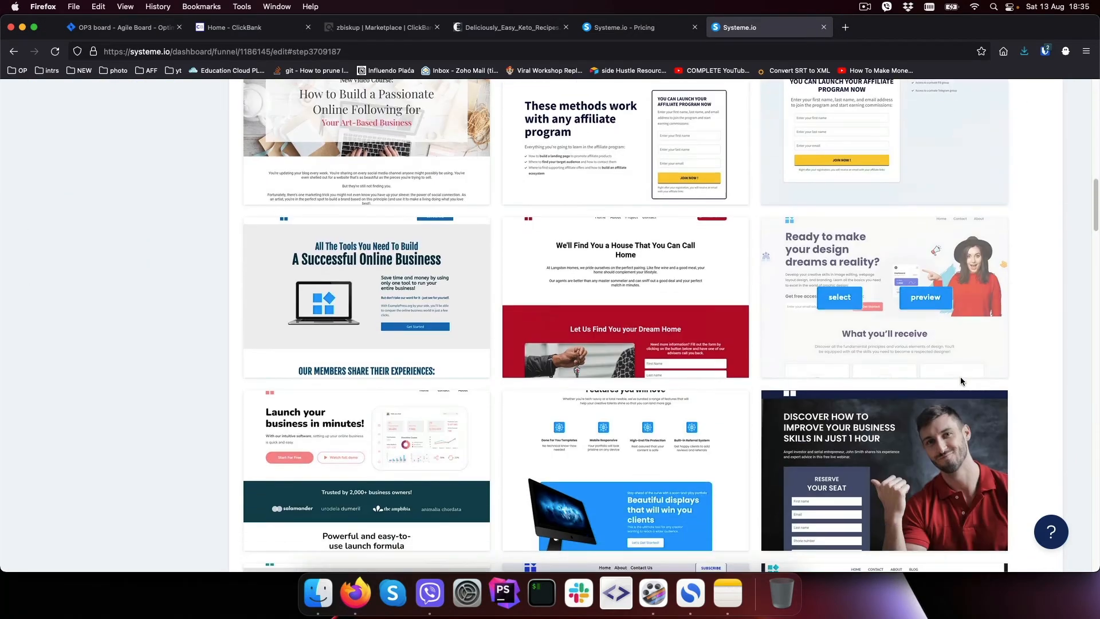
scroll(960, 376, "down", 10)
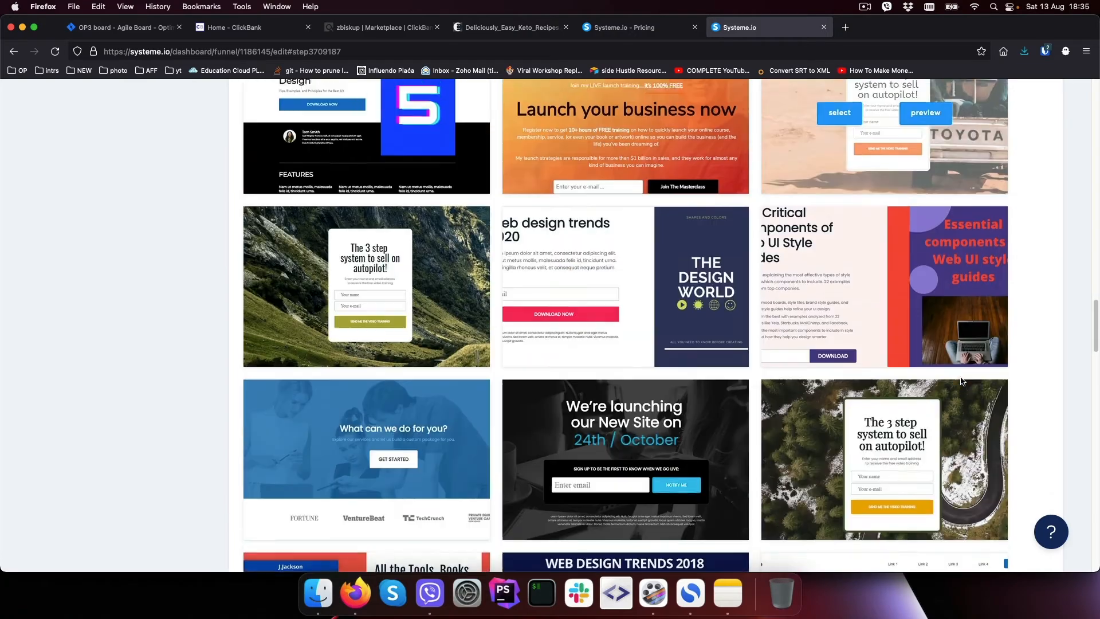
Step: Preview the Squeeze Page Lander listed under Pre-Sell Pages on the Custom Keto Diet affiliate tools page
scroll(960, 377, "up", 5)
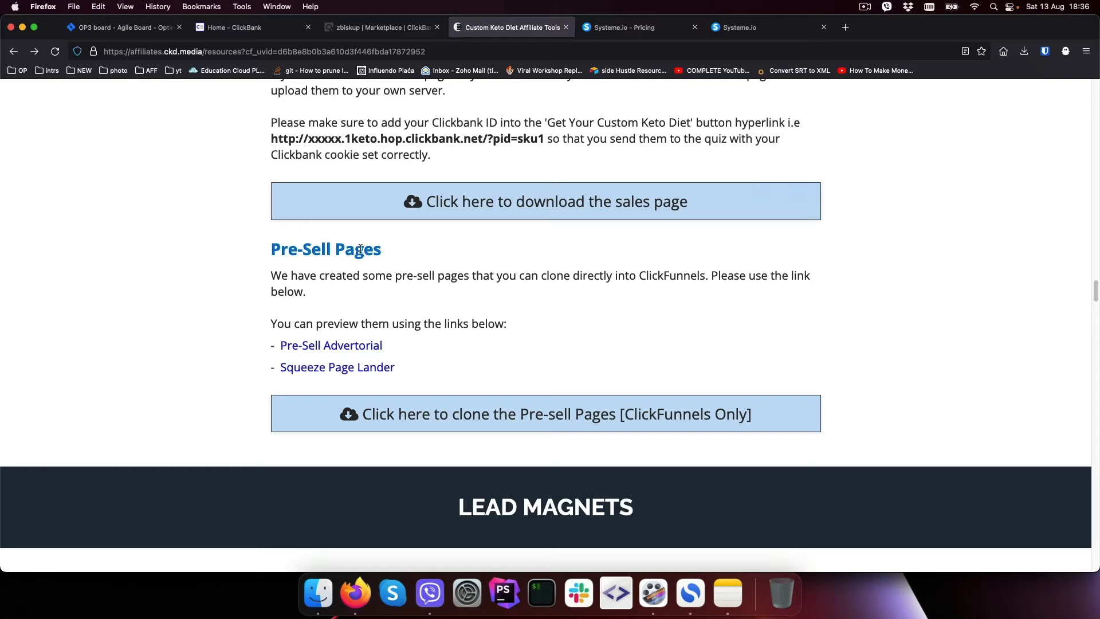
left_click(351, 368)
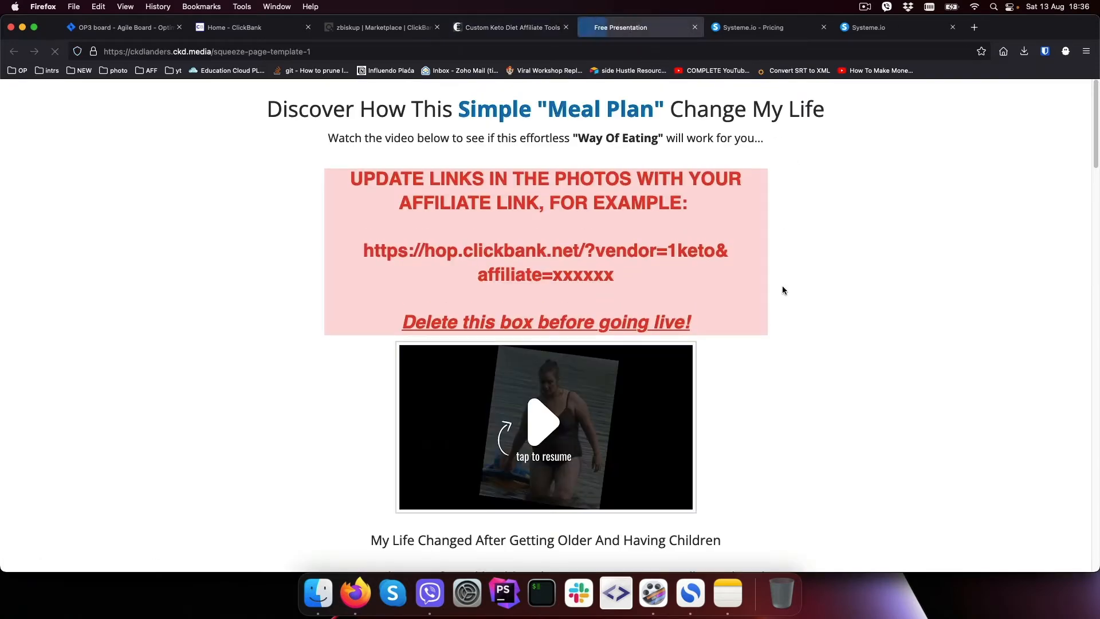
key("super+w")
Step: Open the Facebook Compliant Sales Page link from the affiliate tools page in a new browser tab and look through the meal plan page
left_click_drag(684, 425, 406, 428)
key("super+c")
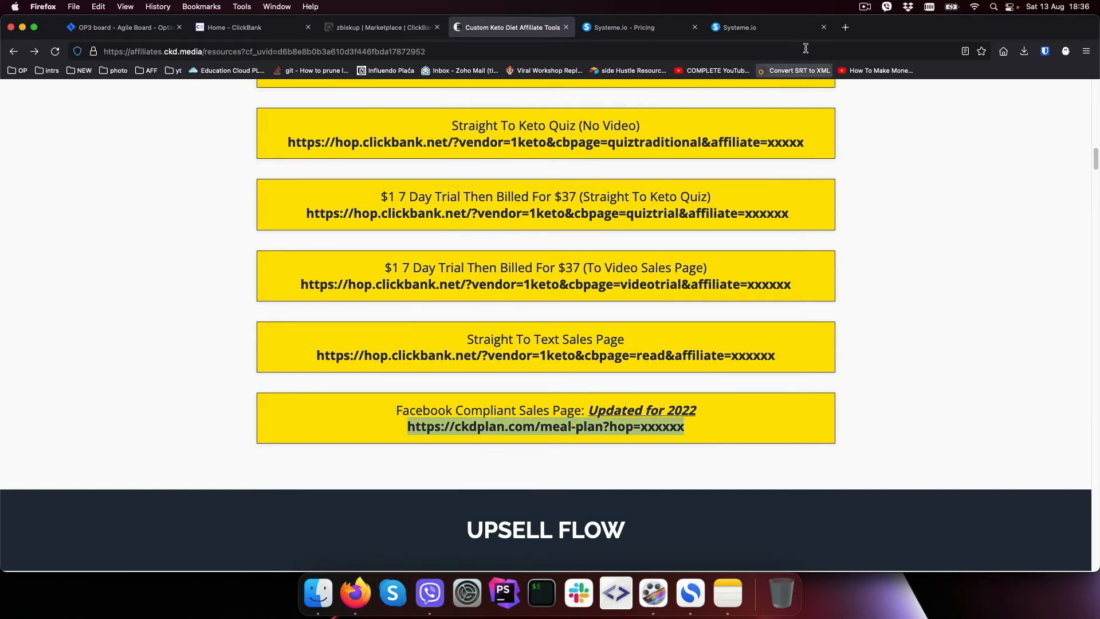
left_click(845, 29)
key("super+v")
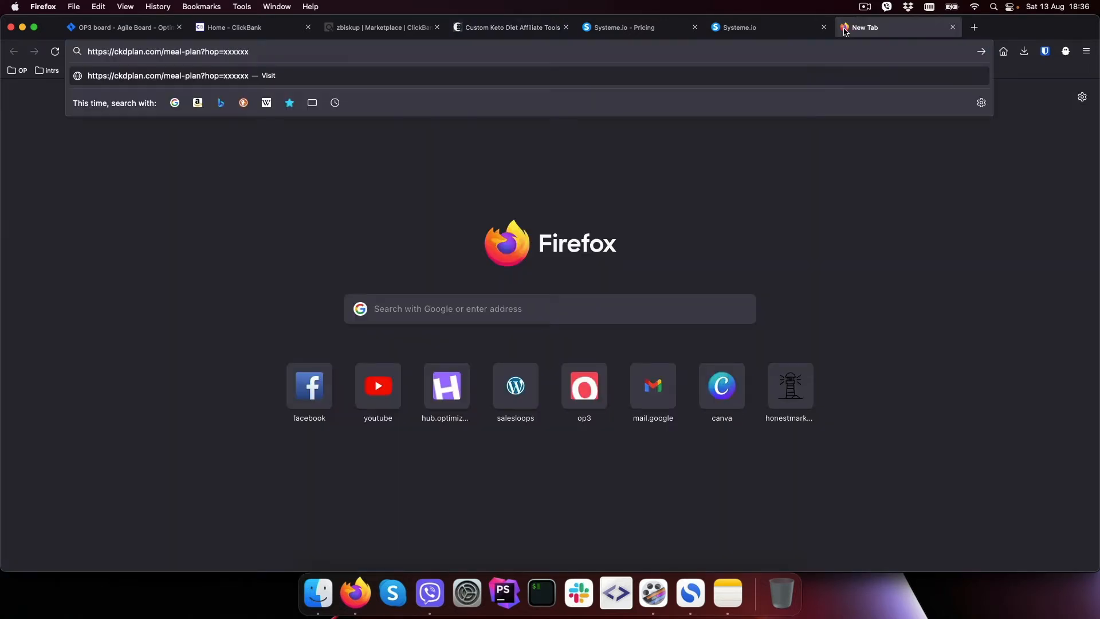
key("Return")
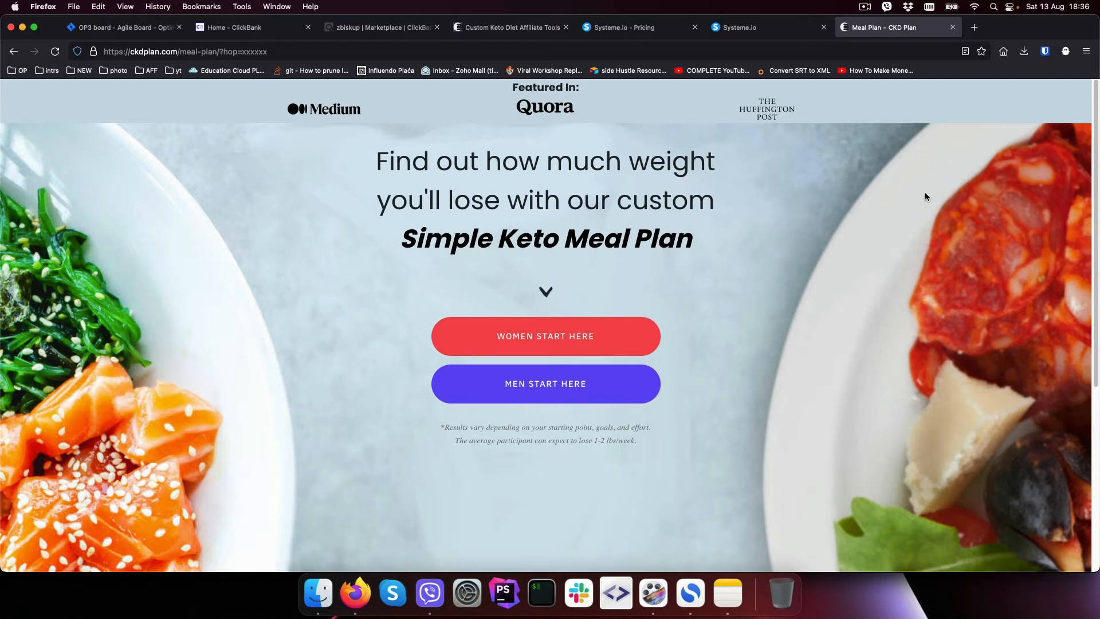
scroll(918, 195, "down", 5)
scroll(918, 195, "up", 5)
Step: Return to the Keto Diet funnel and select "The 3 step system to sell on autopilot!" template with the snowy forest road for the squeeze page
left_click(722, 26)
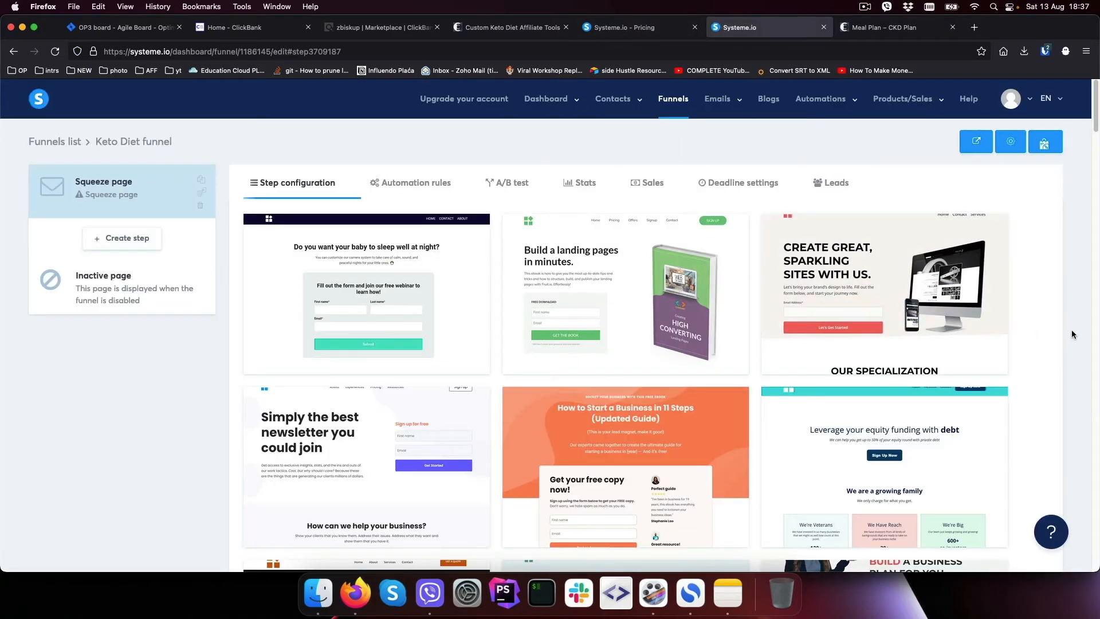
scroll(1072, 334, "down", 15)
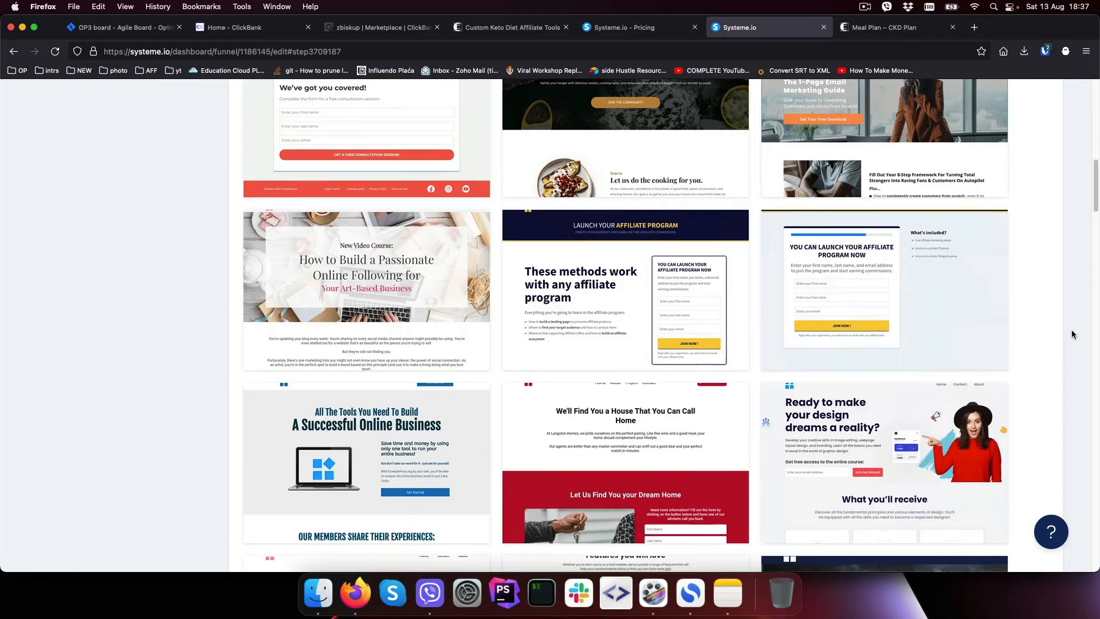
scroll(1071, 335, "down", 14)
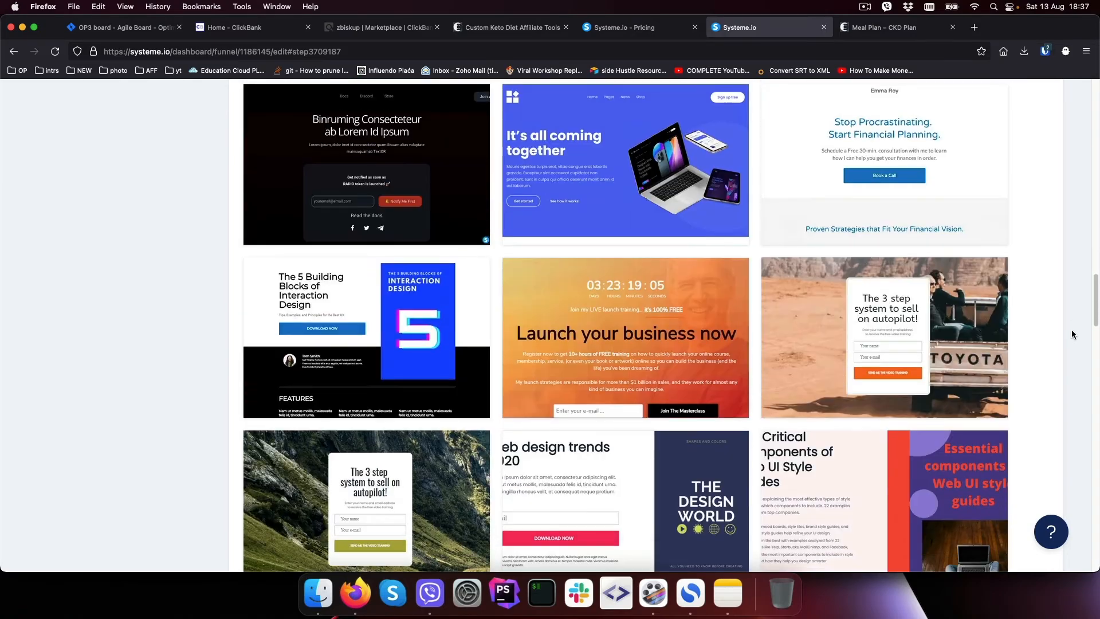
scroll(1071, 335, "down", 10)
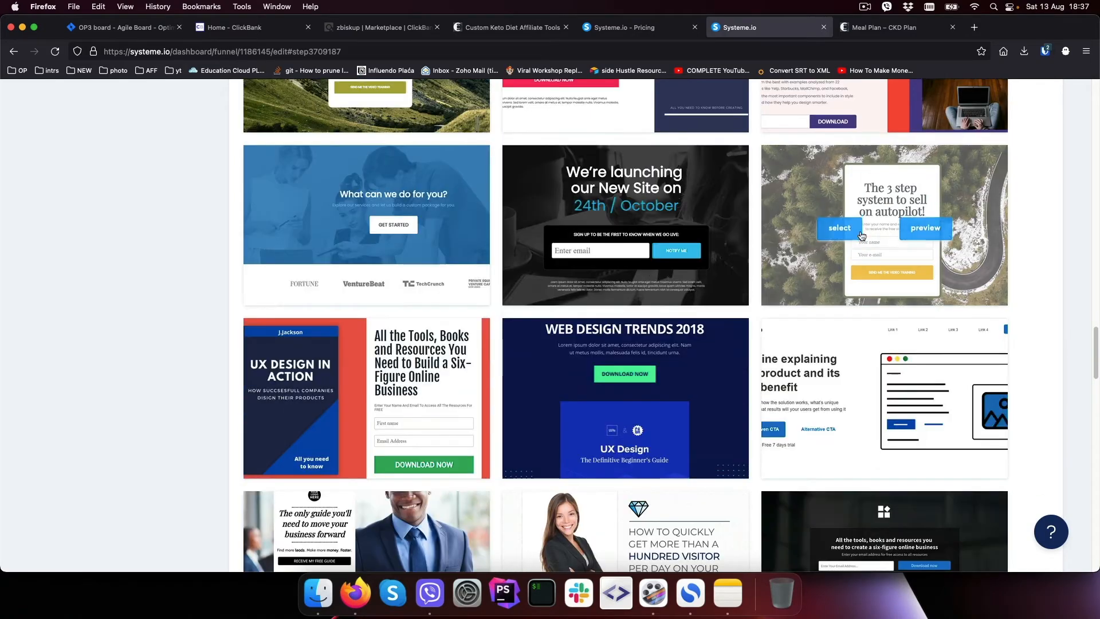
scroll(859, 236, "up", 1)
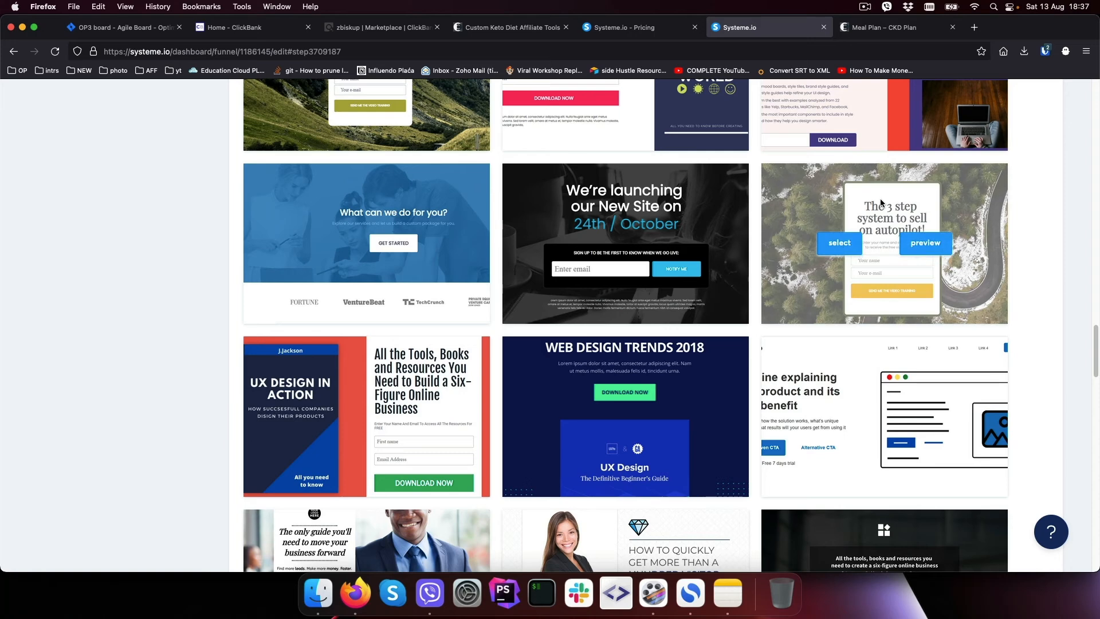
left_click(842, 247)
Step: Set the squeeze page's URL path to keto-diet, save the funnel step and open the page in the editor
left_click_drag(321, 237, 239, 235)
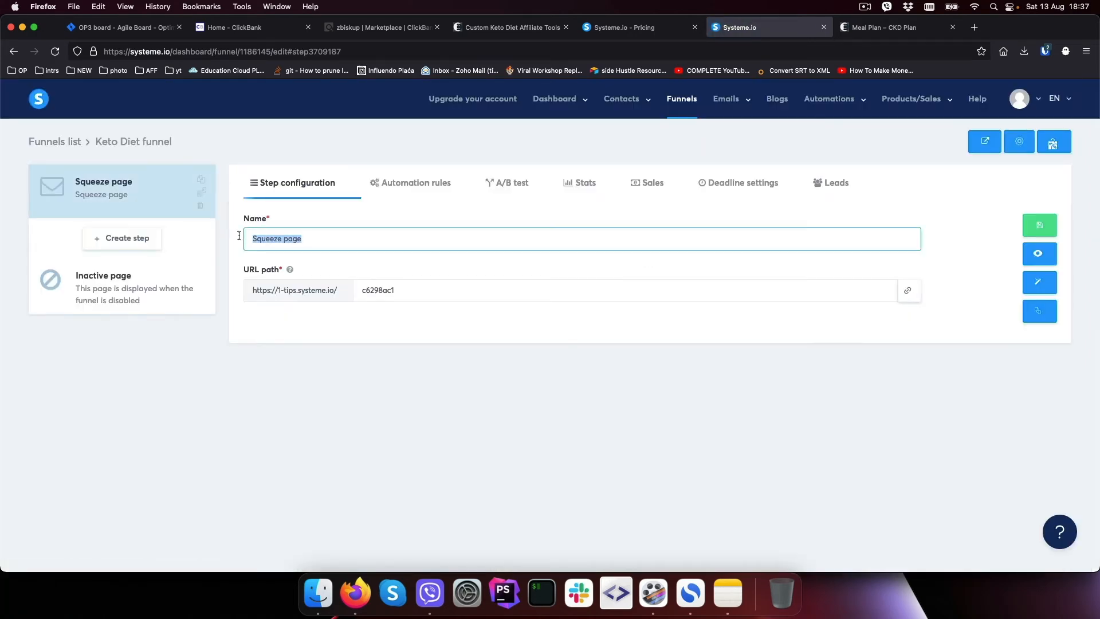
double_click(409, 290)
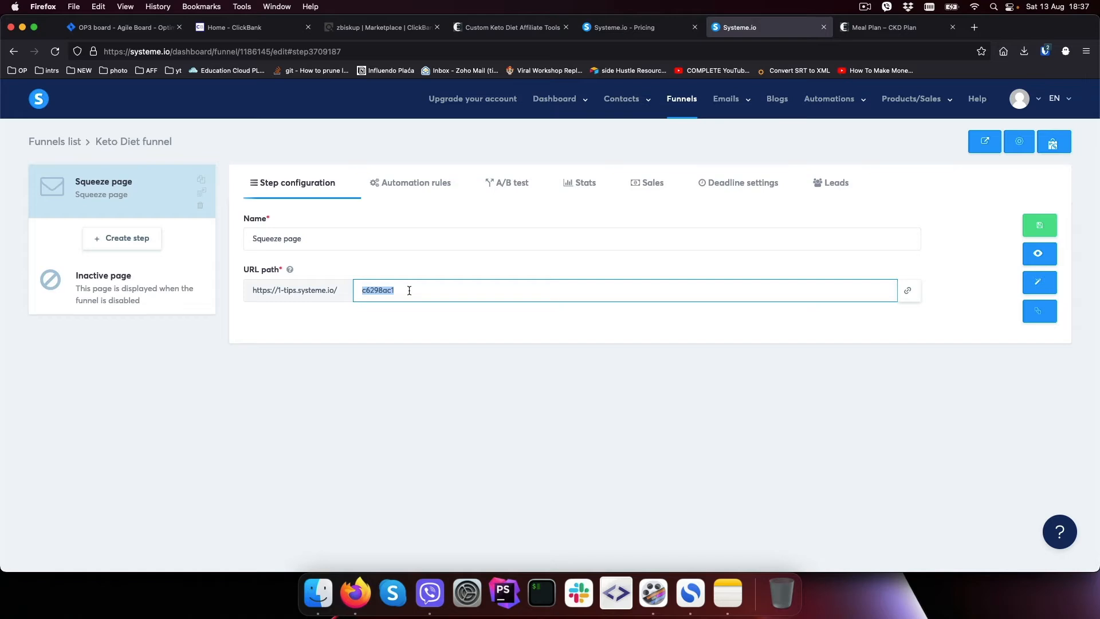
type("keto-diet")
left_click(1042, 228)
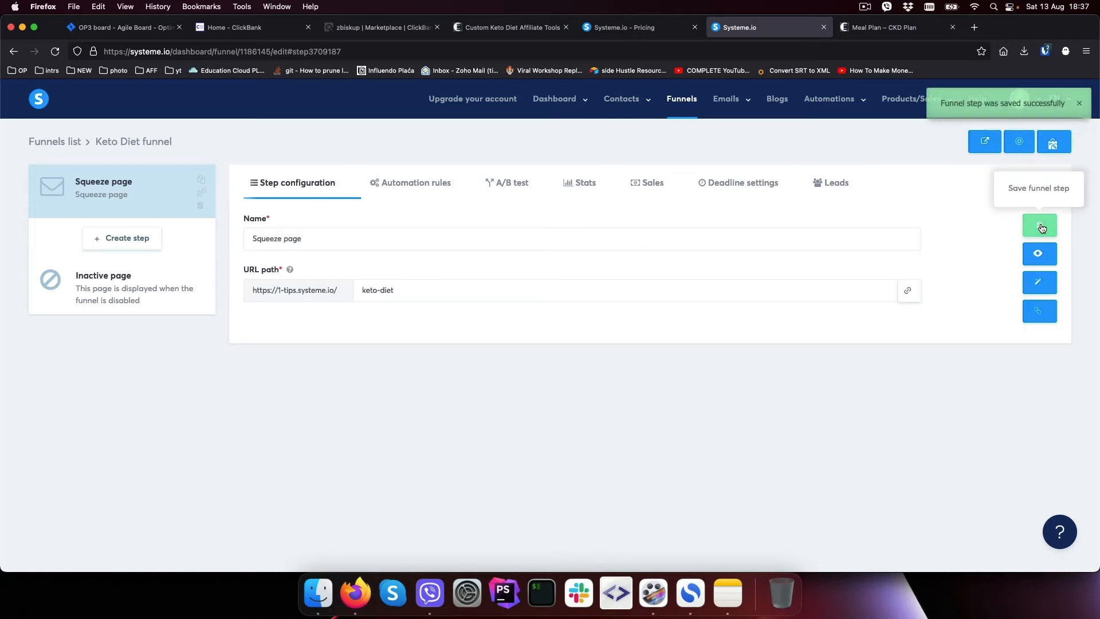
left_click(1040, 283)
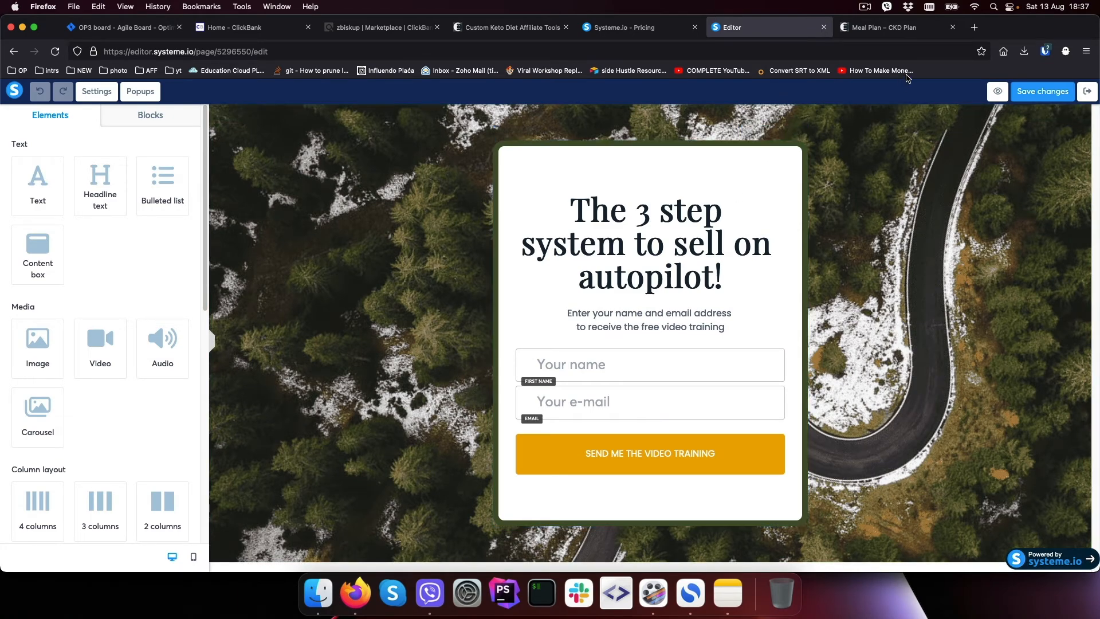
Step: Search Google Images for "keto recipes" in a new browser tab and look through the food pictures
left_click(973, 27)
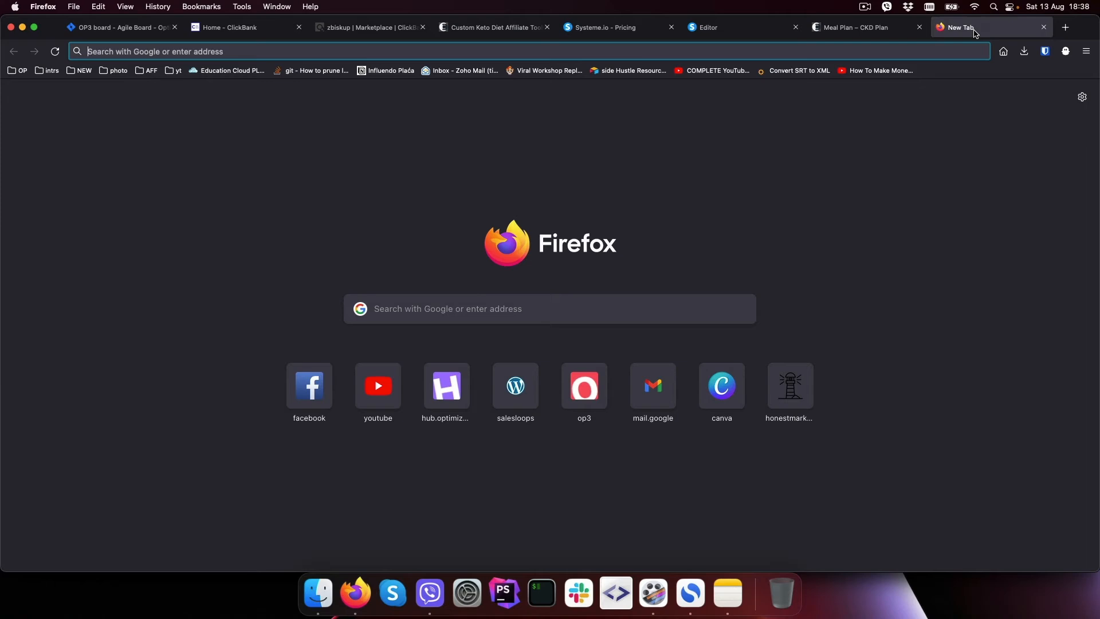
type("keto ")
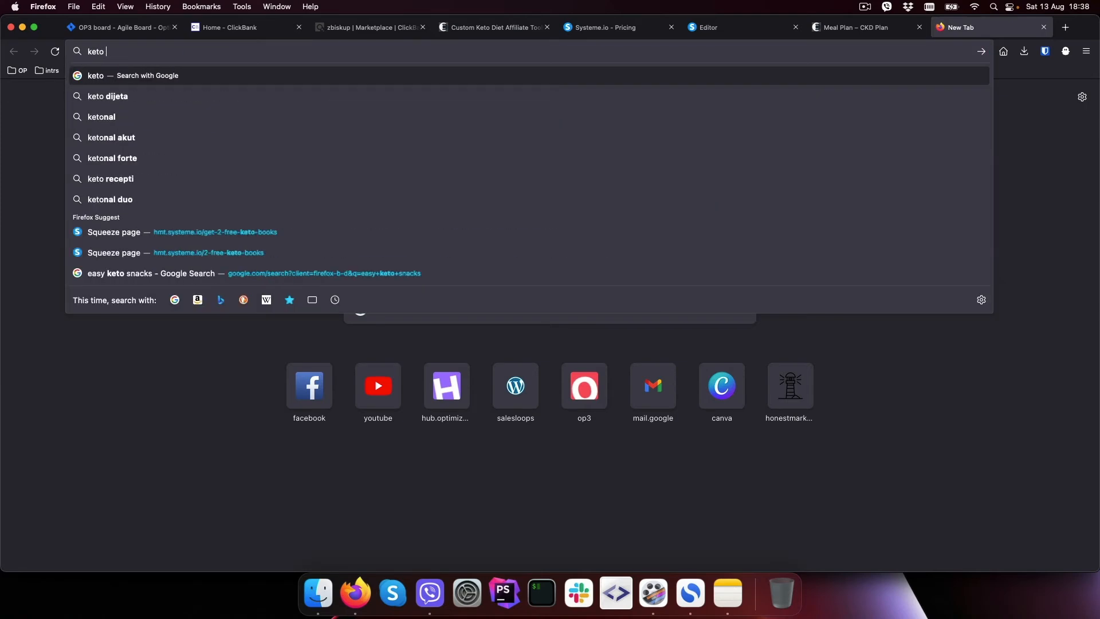
type("recipes")
key("Return")
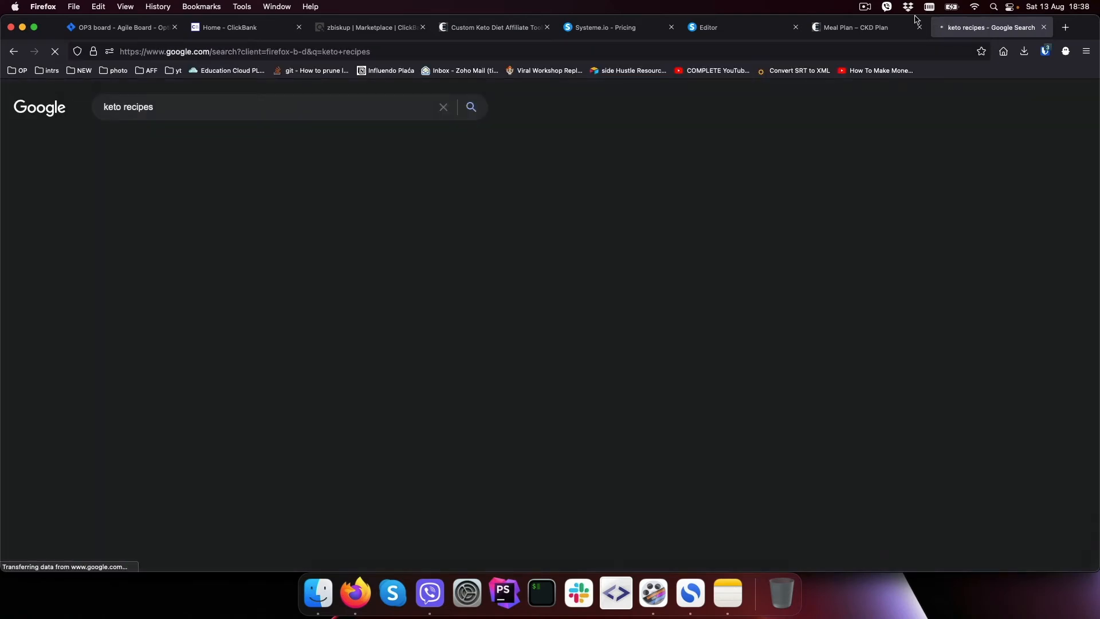
left_click(163, 143)
scroll(581, 310, "down", 5)
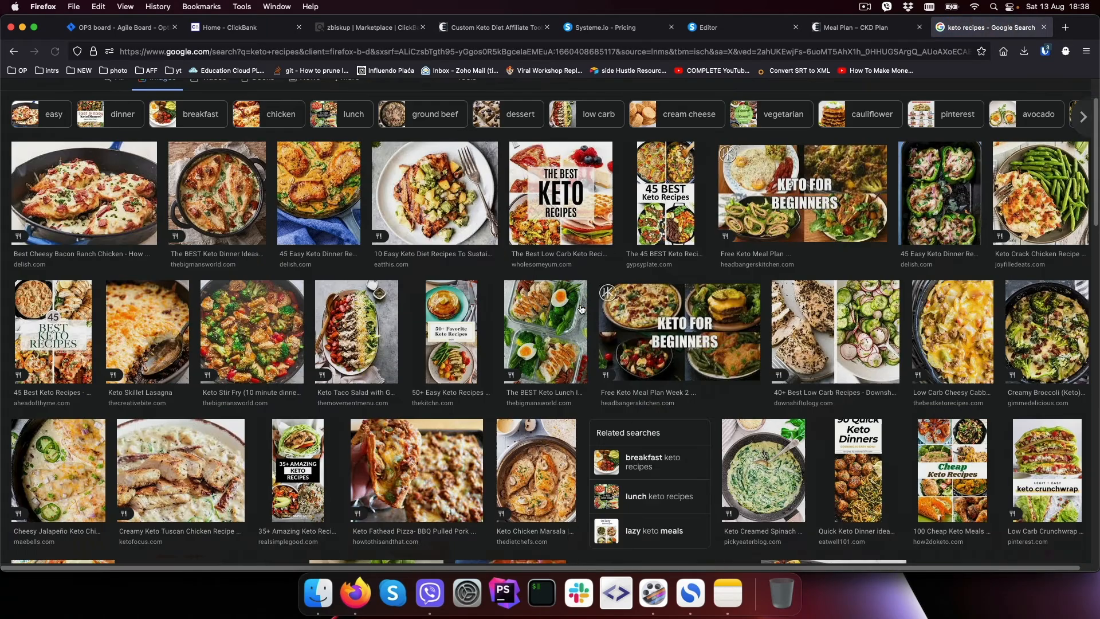
scroll(581, 309, "down", 2)
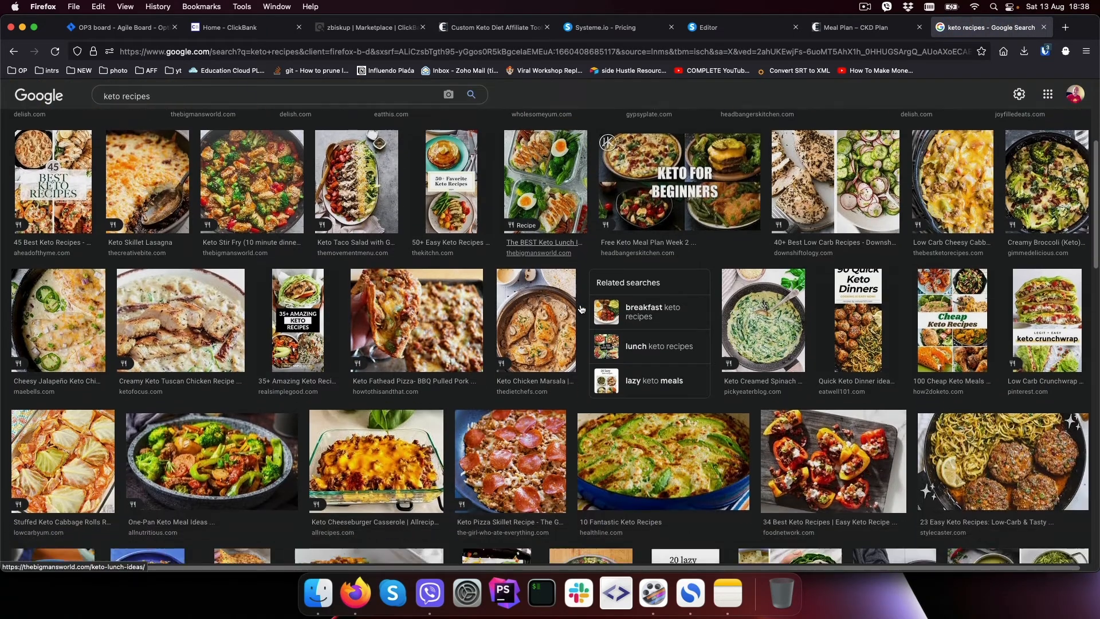
scroll(581, 309, "up", 3)
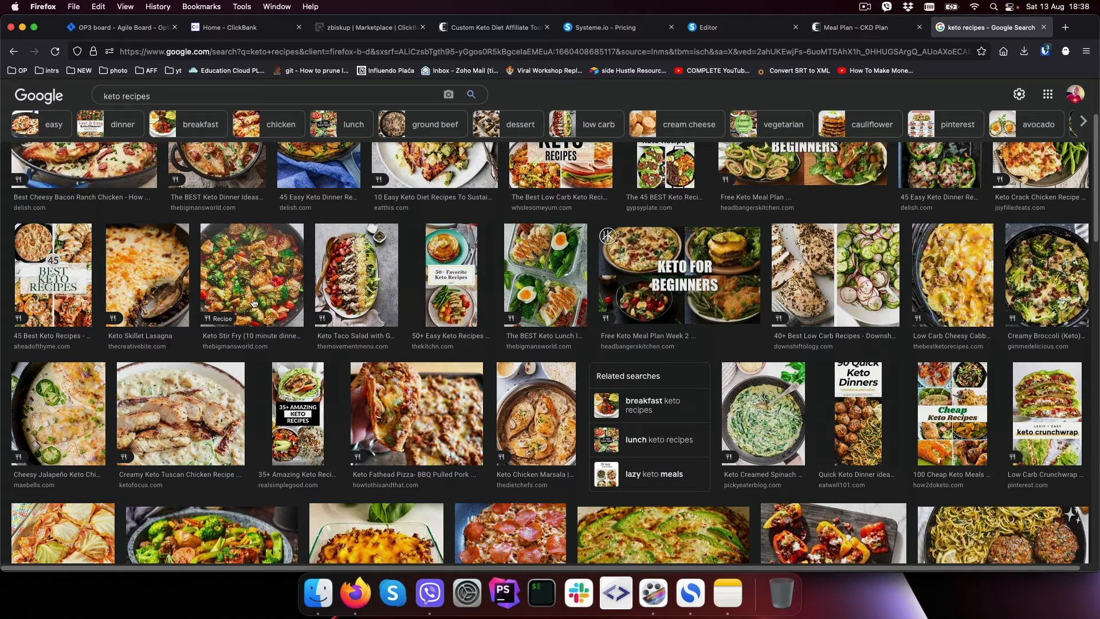
Step: Preview the Keto Stir Fry picture and try to open its link in a new tab
left_click(258, 277)
right_click(860, 288)
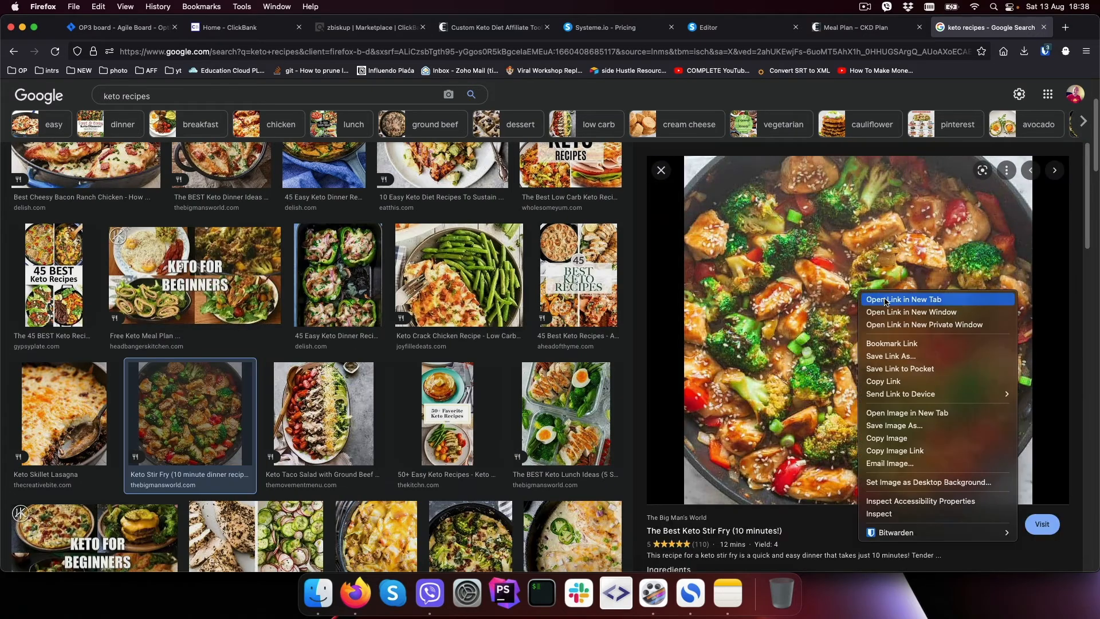
left_click(886, 299)
Step: Go to pexels.com and search its free stock photos for "keto"
left_click(771, 50)
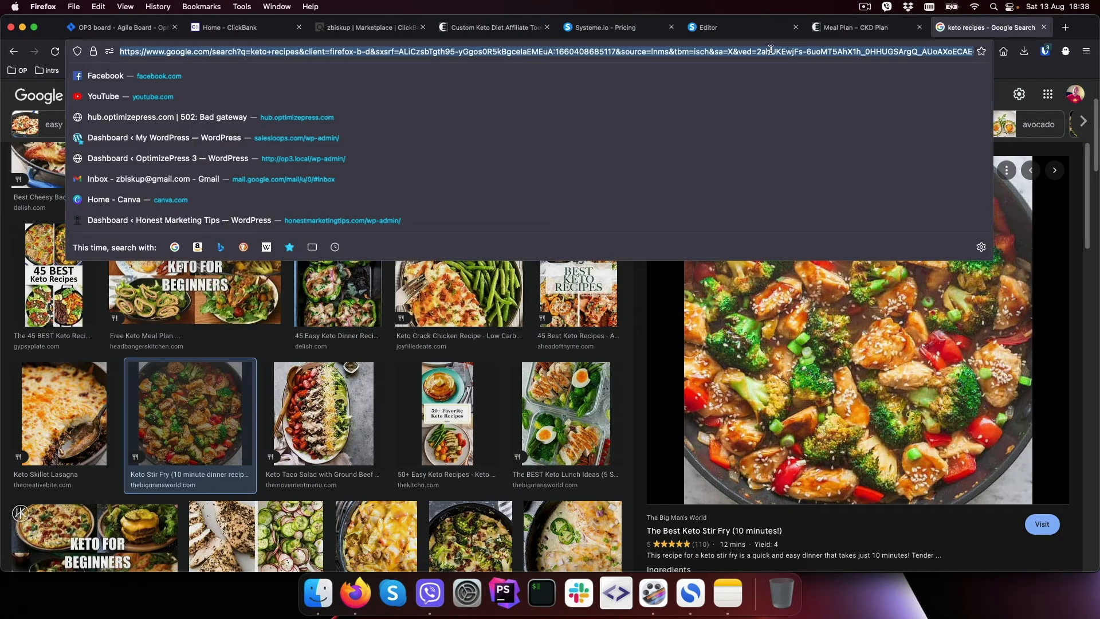
type("pexels.com/")
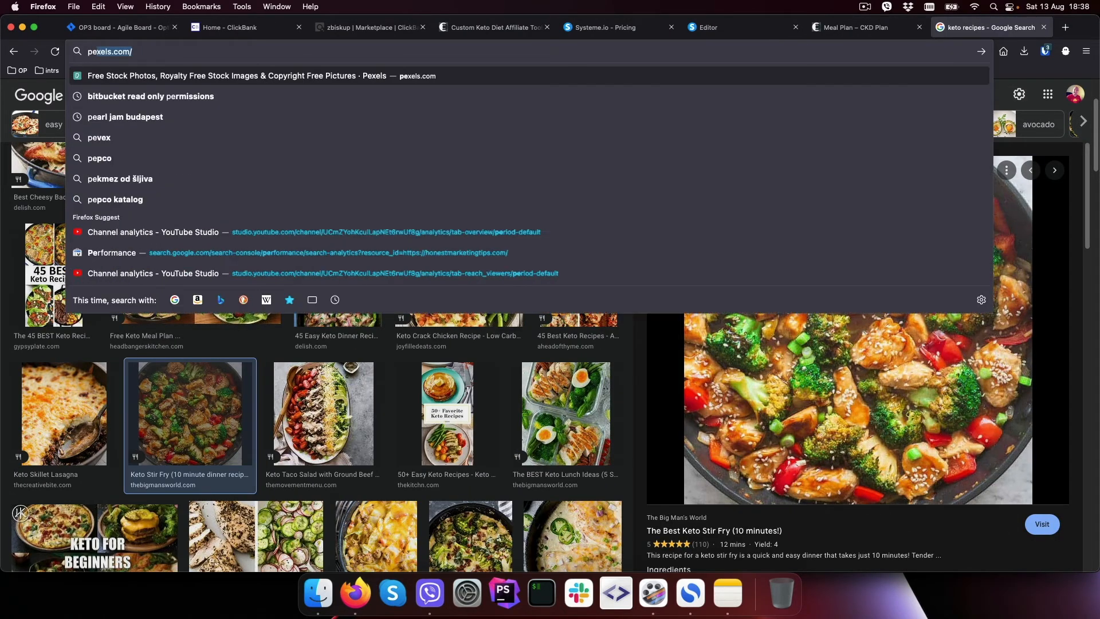
key("Return")
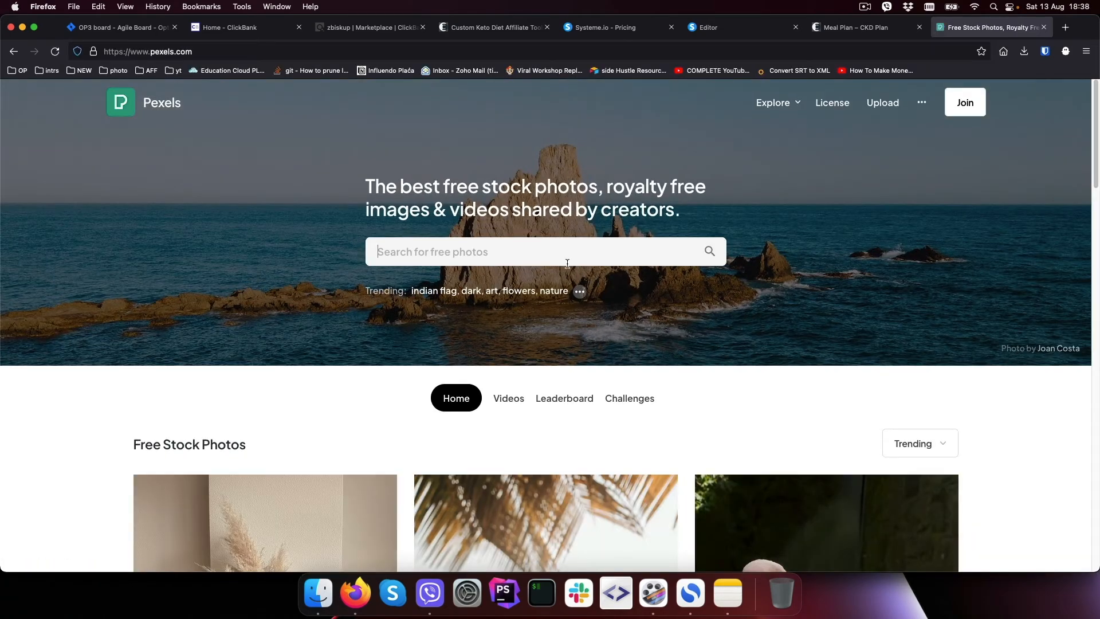
left_click(556, 253)
type("ke")
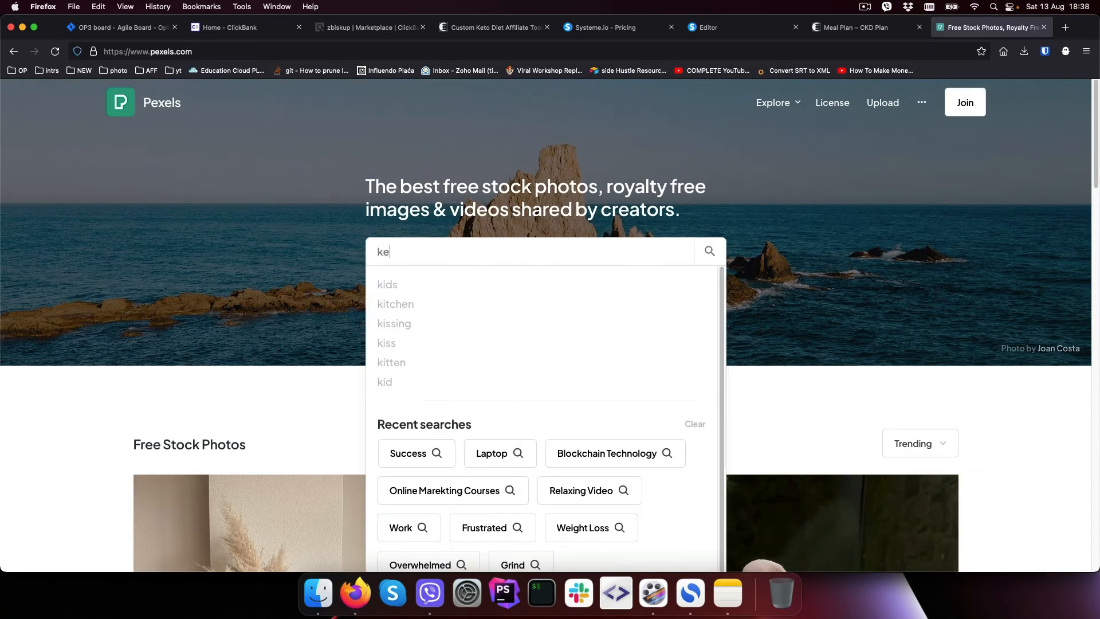
type("to")
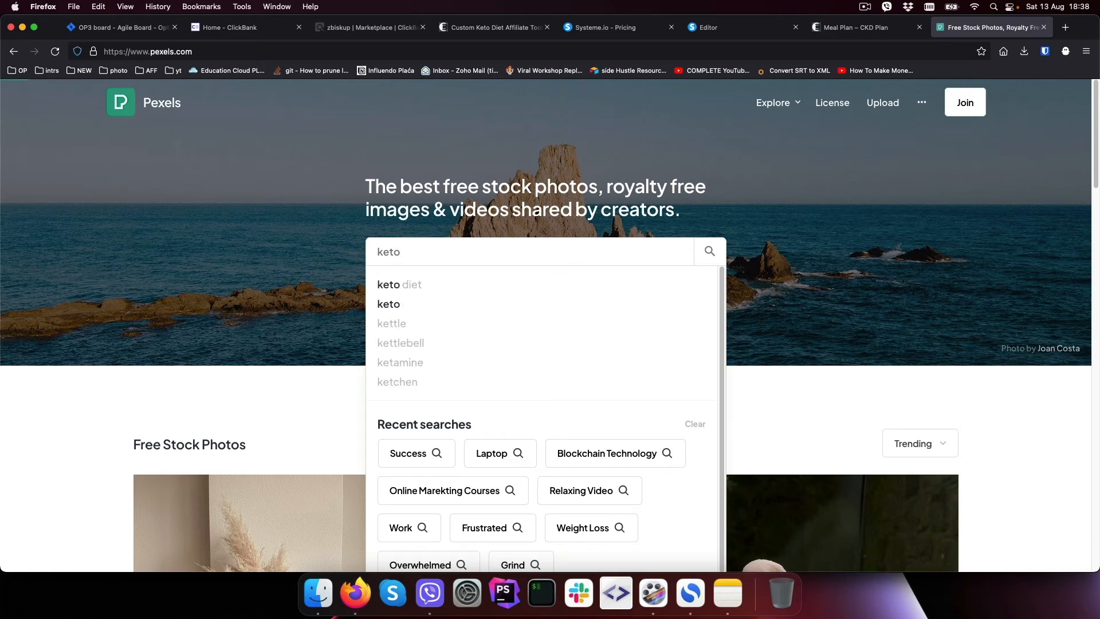
key("Return")
scroll(708, 274, "down", 3)
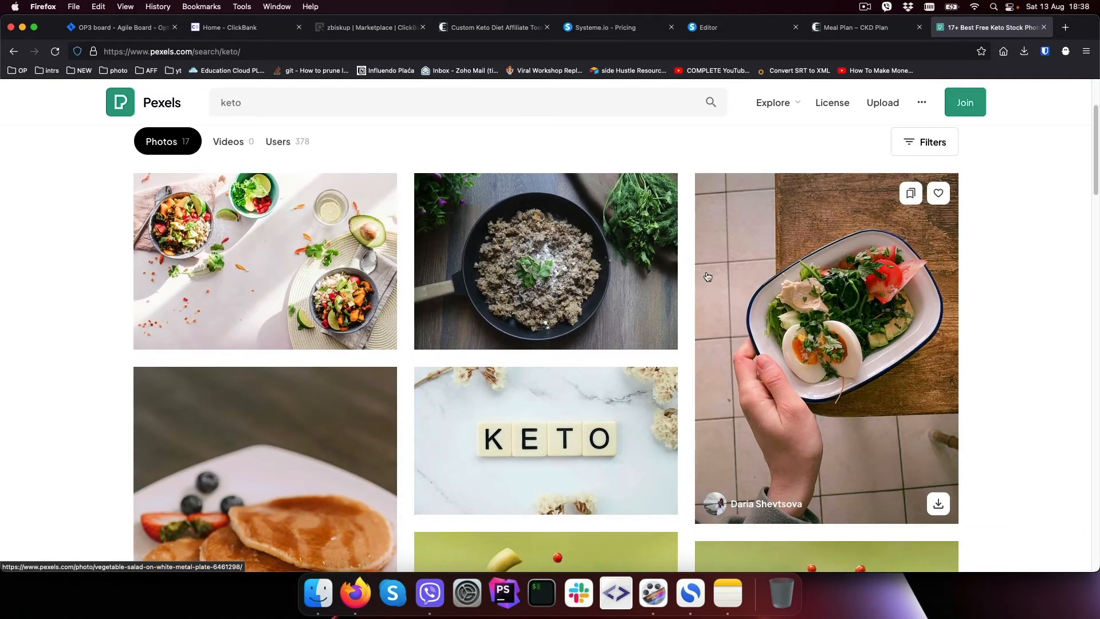
Step: Open the photo of vegetable salad in bowls and download it in the Large 1920×1280 size
left_click(306, 261)
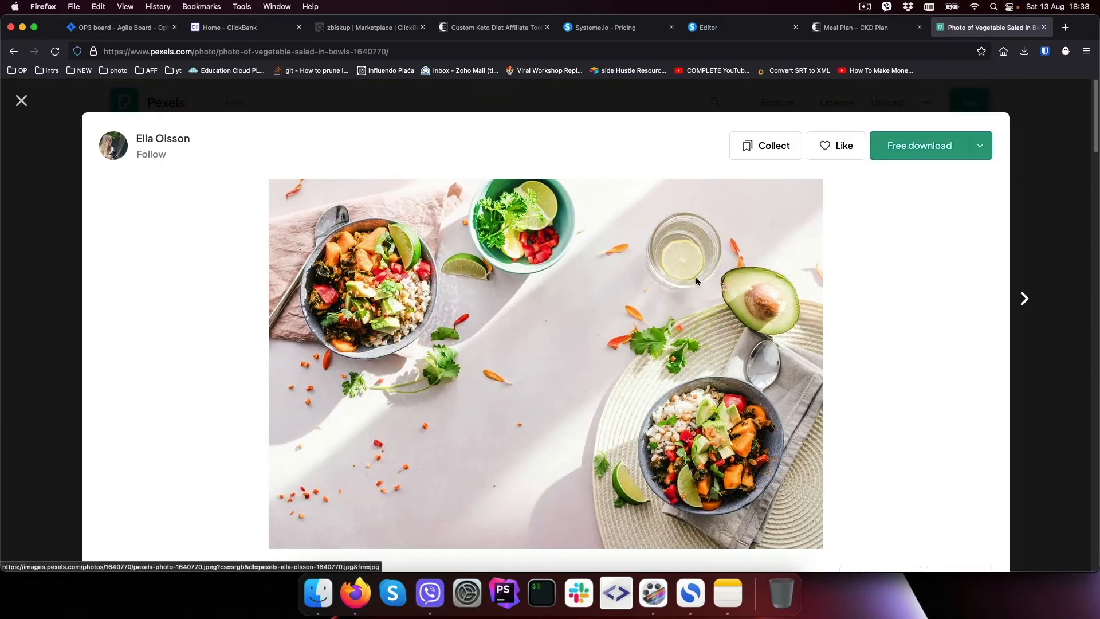
left_click(980, 146)
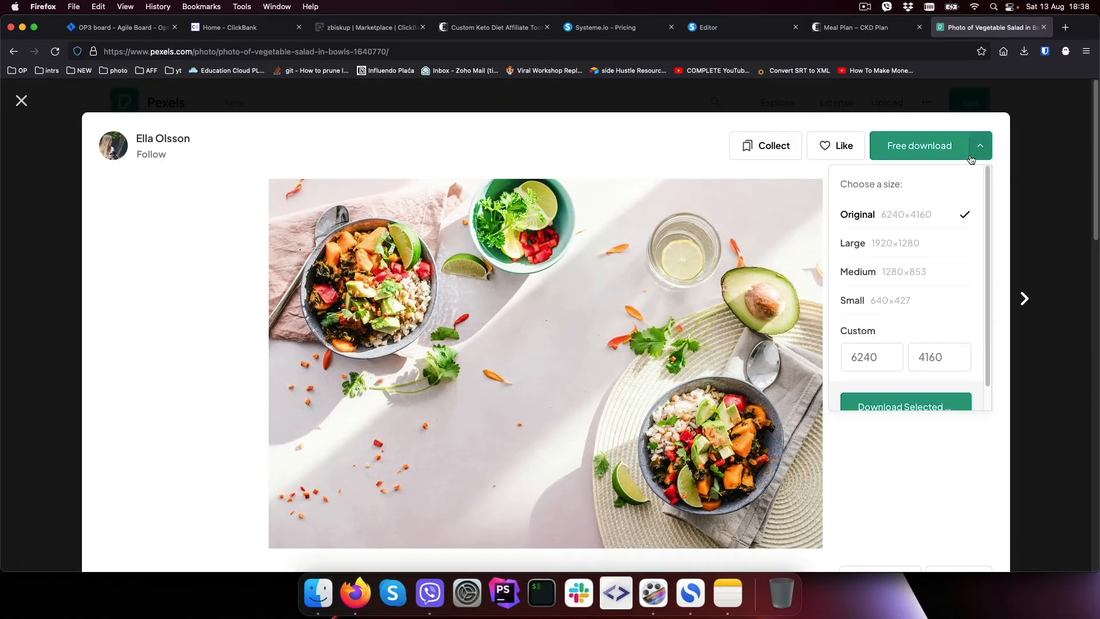
left_click(880, 247)
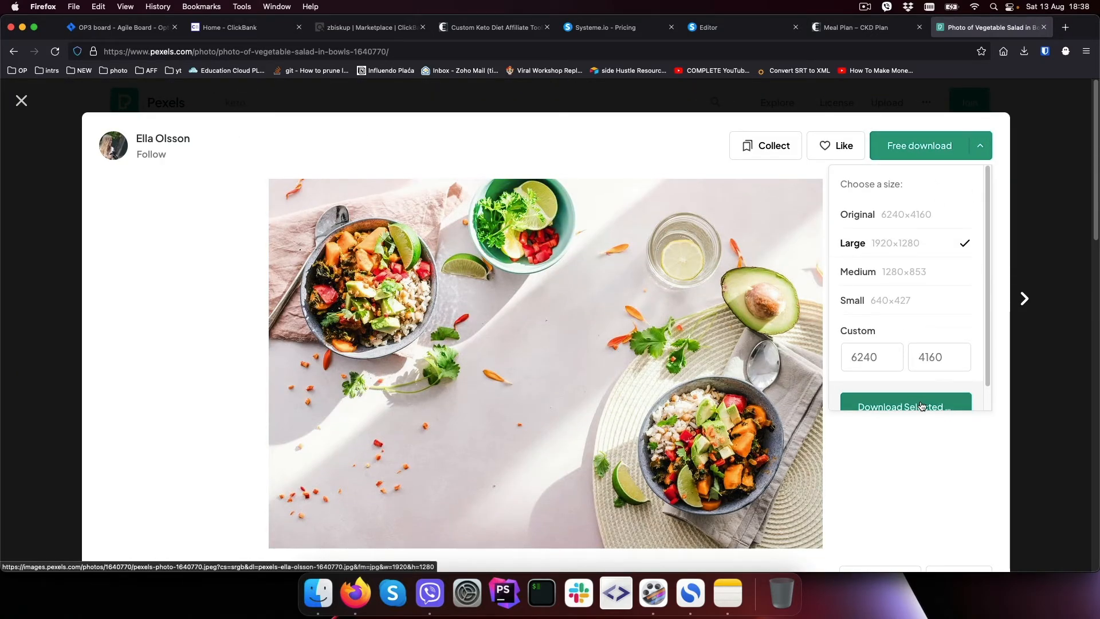
scroll(945, 292, "down", 1)
left_click(902, 385)
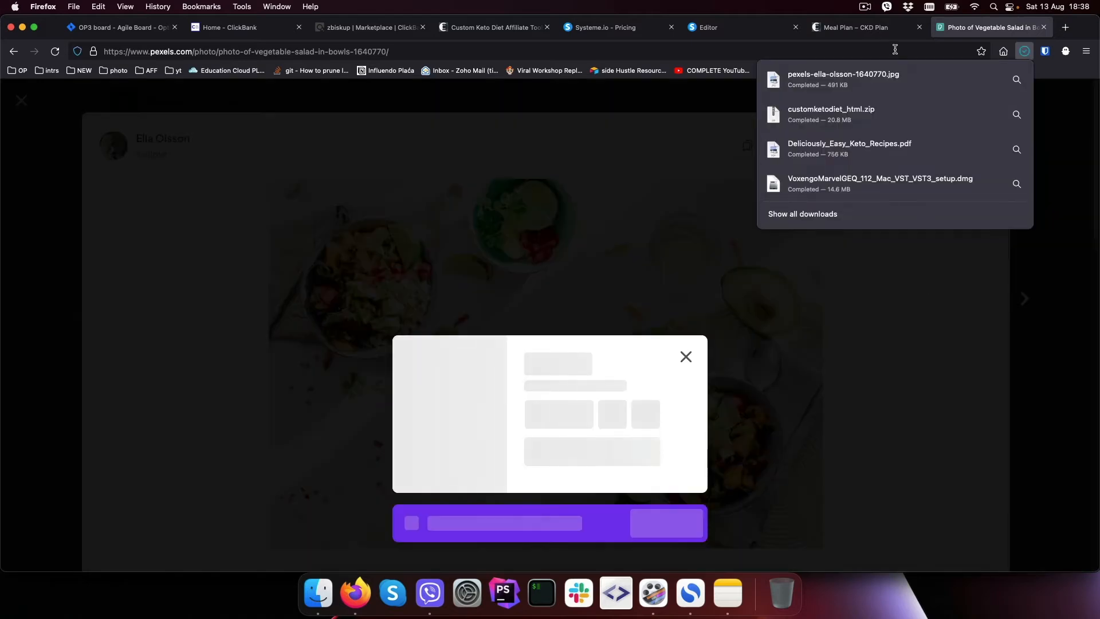
Step: Return to the squeeze page editor and replace the section's forest road background image with the downloaded salad bowls photo
left_click(731, 30)
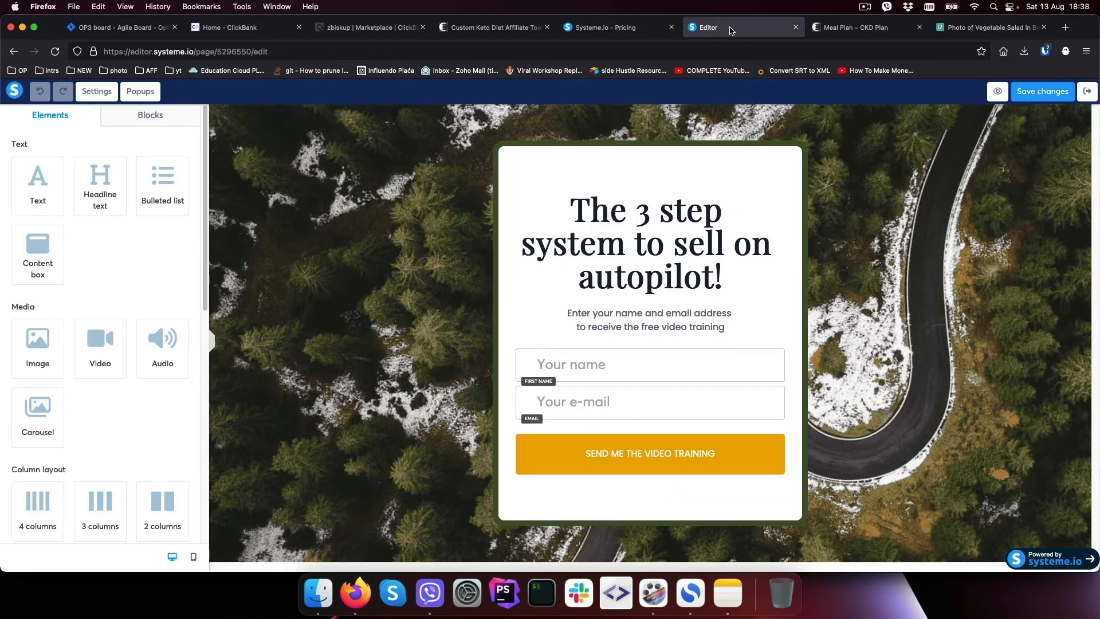
left_click(330, 166)
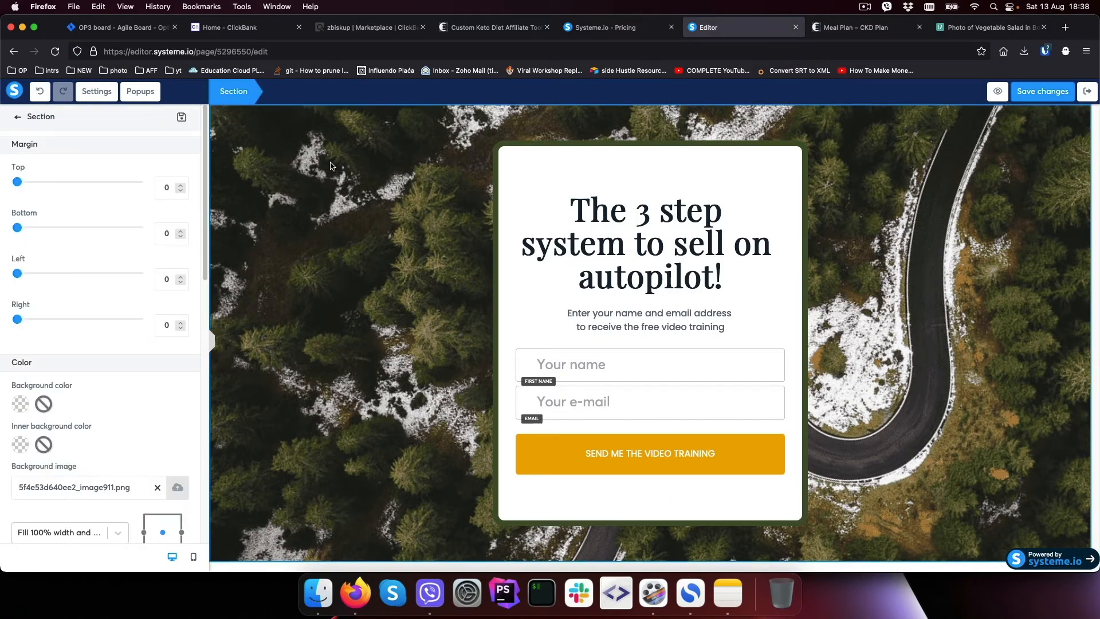
scroll(72, 258, "down", 3)
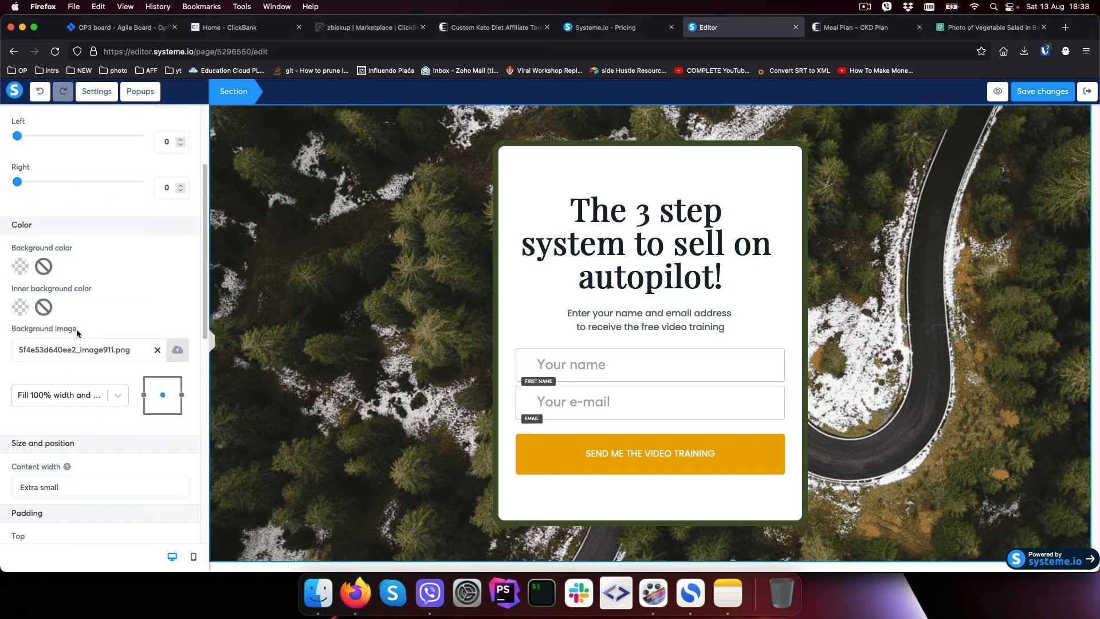
left_click(157, 351)
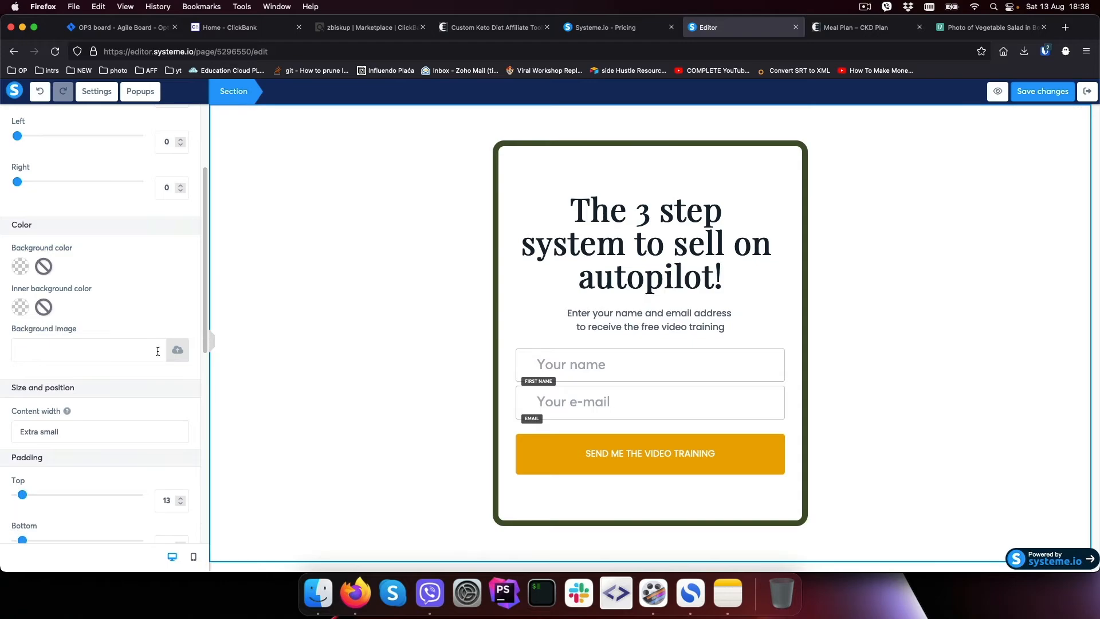
left_click(178, 354)
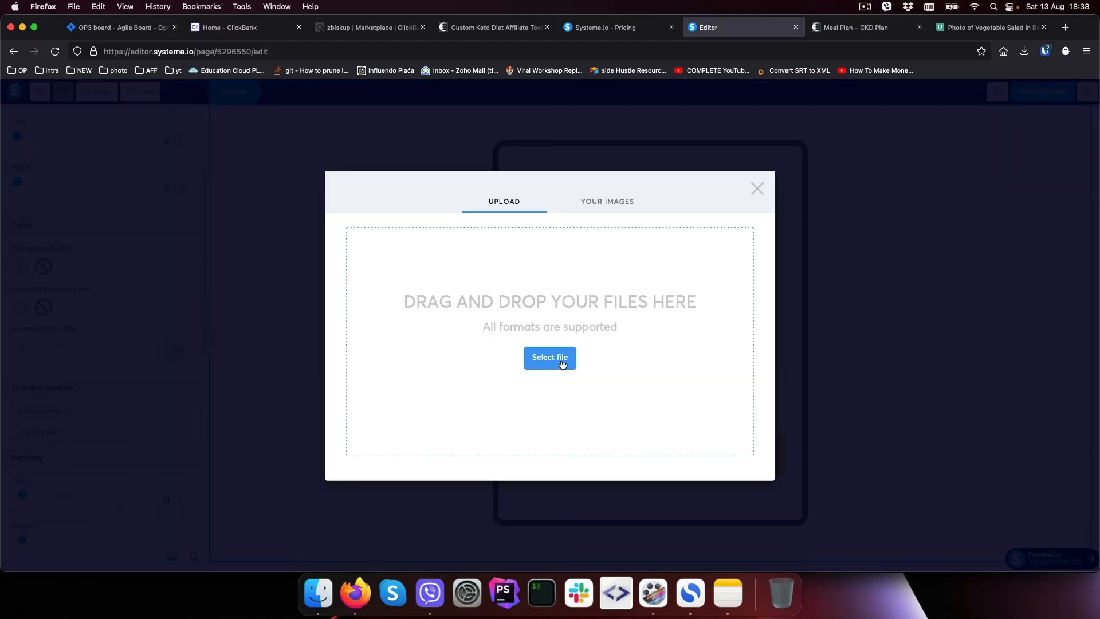
left_click(539, 365)
double_click(500, 161)
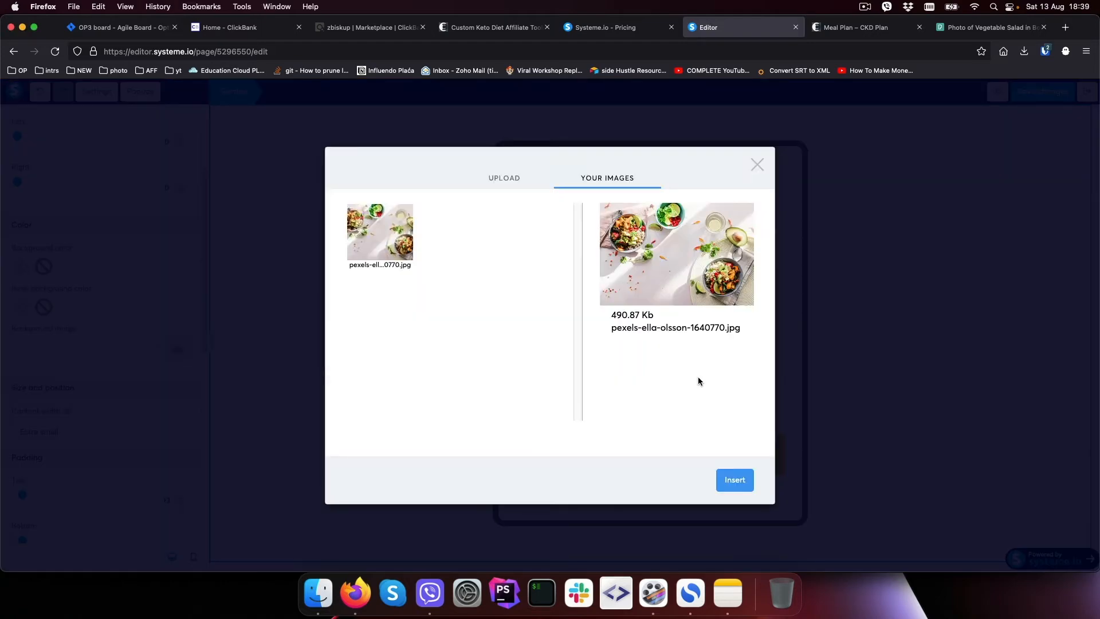
left_click(734, 479)
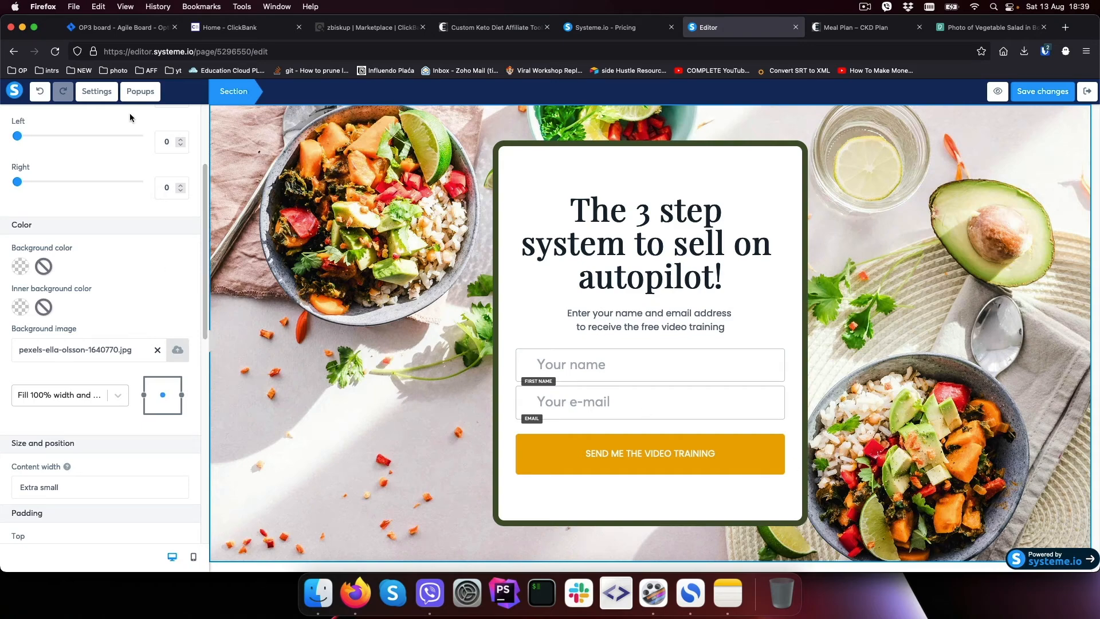
Step: Look through the squeeze page's settings, including background, SEO, tracking and affiliation options
left_click(108, 95)
scroll(134, 350, "down", 10)
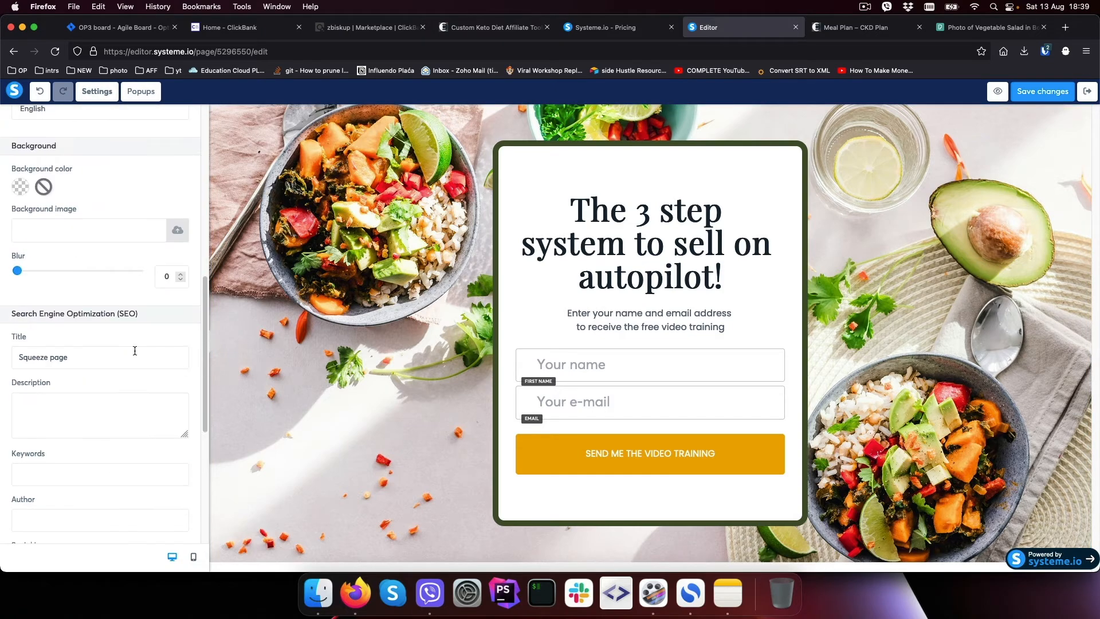
scroll(135, 350, "down", 5)
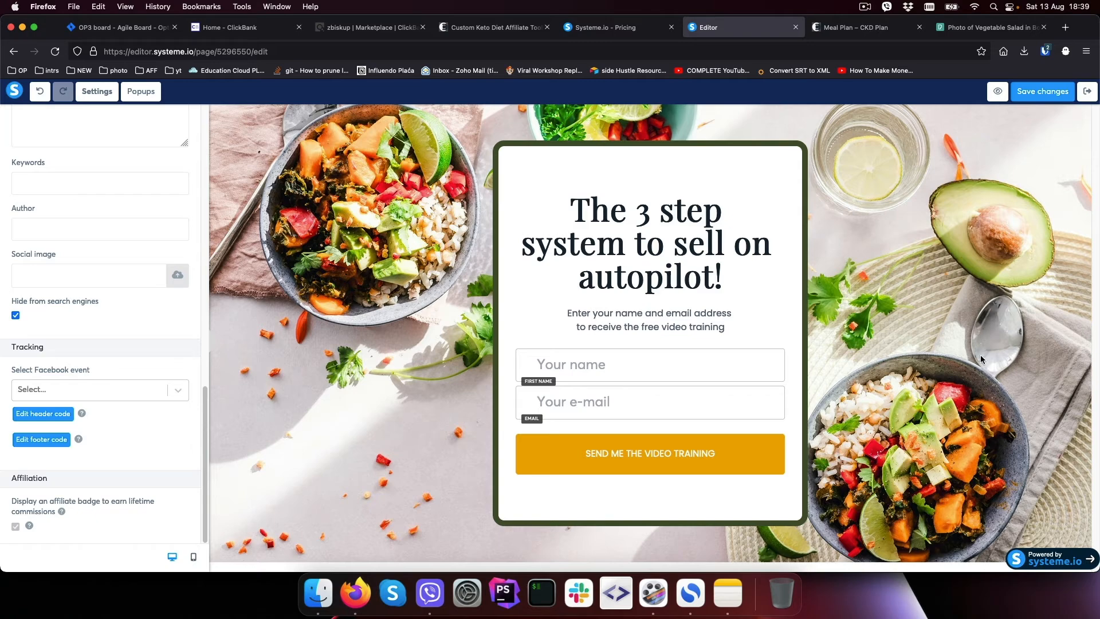
left_click(653, 255)
Step: Inspect the headline on the CKD Plan meal plan sales page to find out which font family it uses
left_click(492, 27)
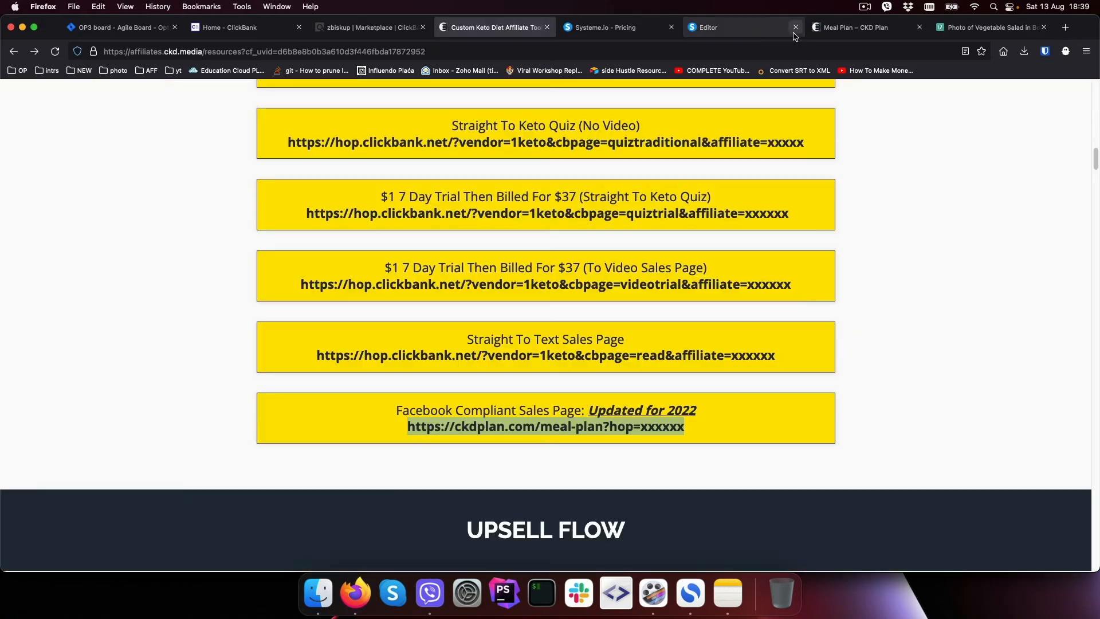
left_click(846, 28)
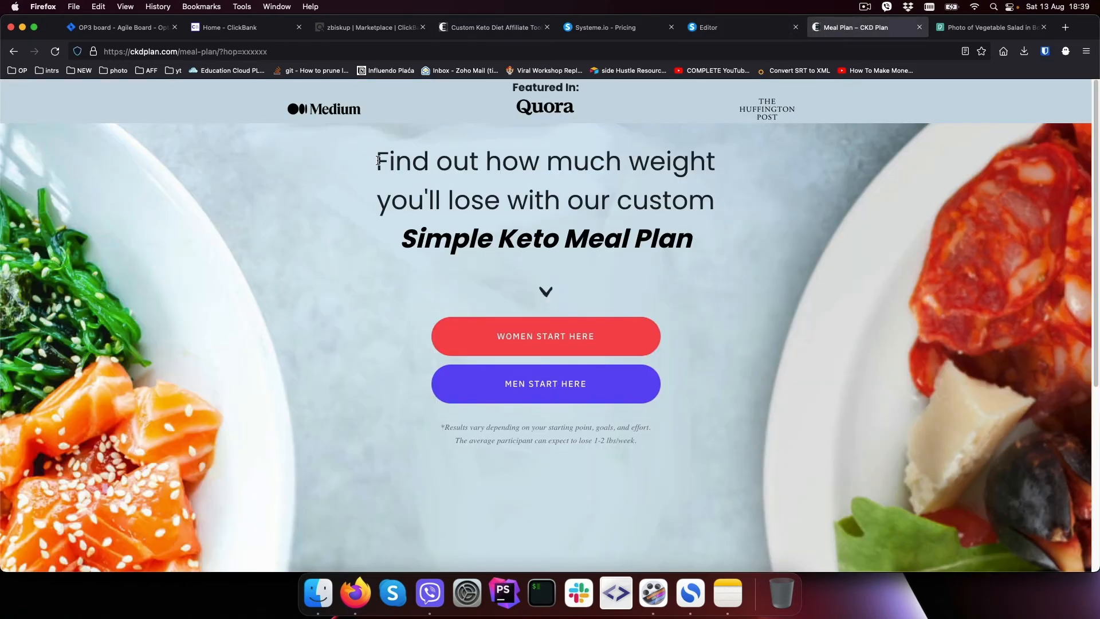
left_click_drag(376, 159, 708, 225)
left_click(738, 28)
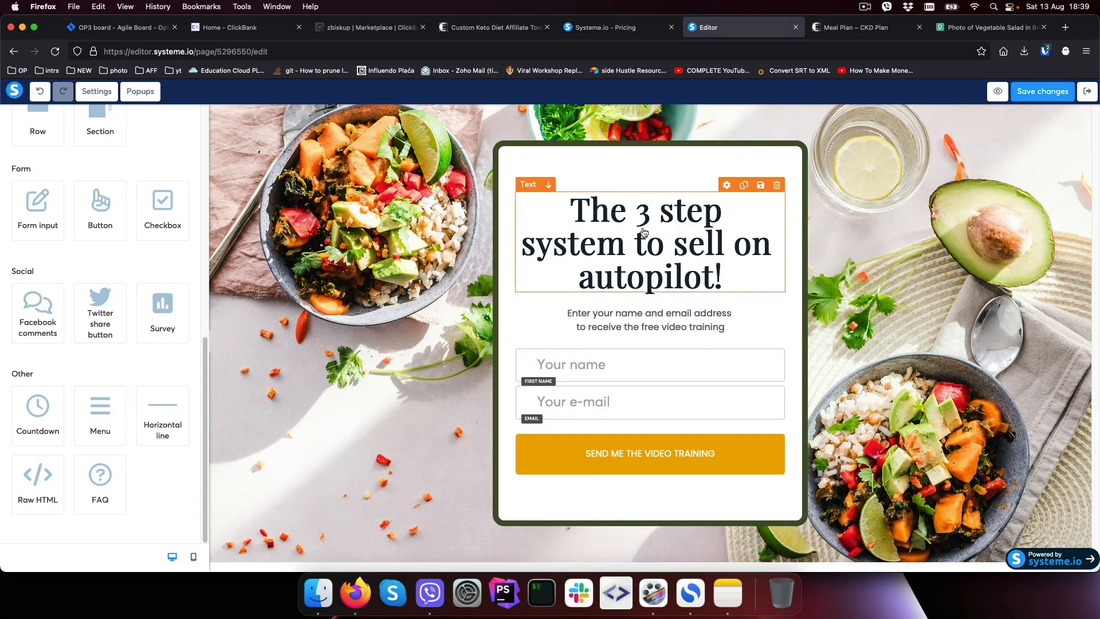
left_click(875, 25)
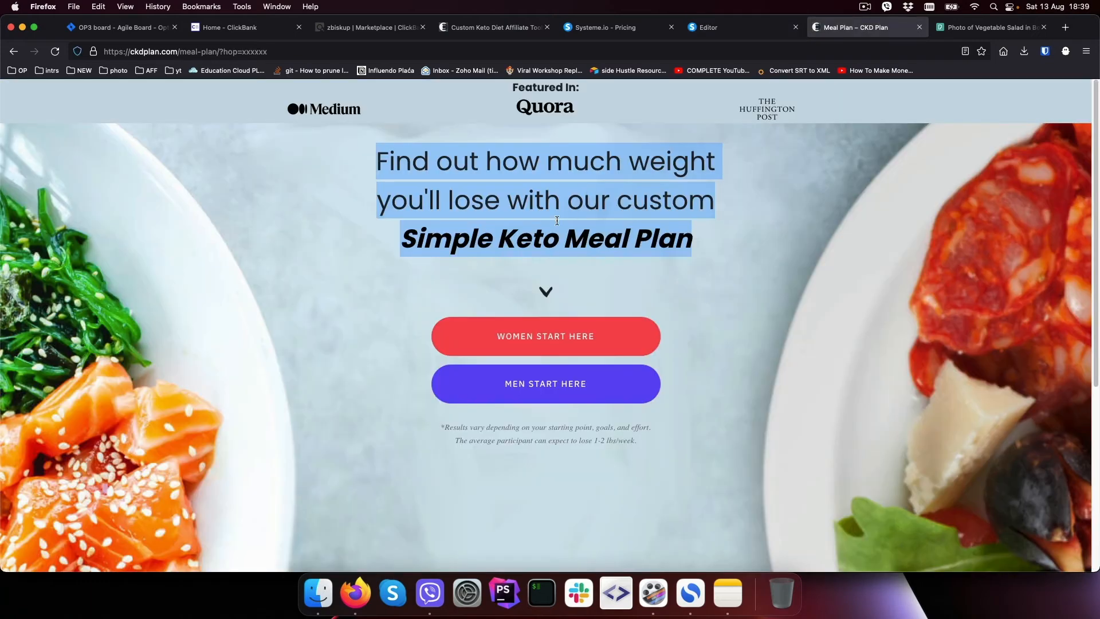
right_click(539, 198)
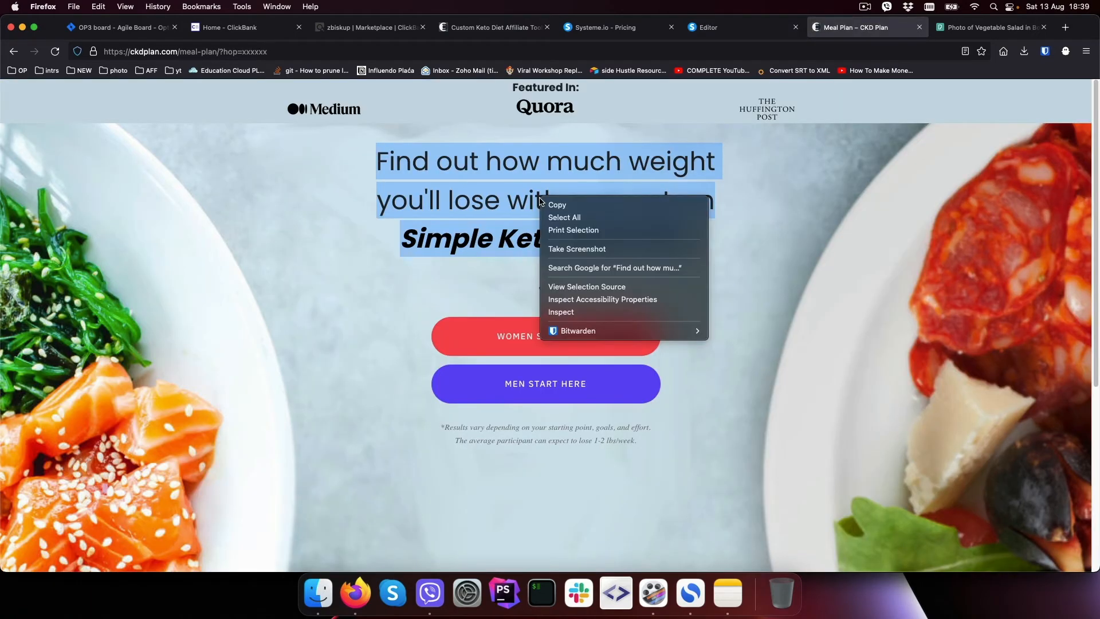
left_click(581, 316)
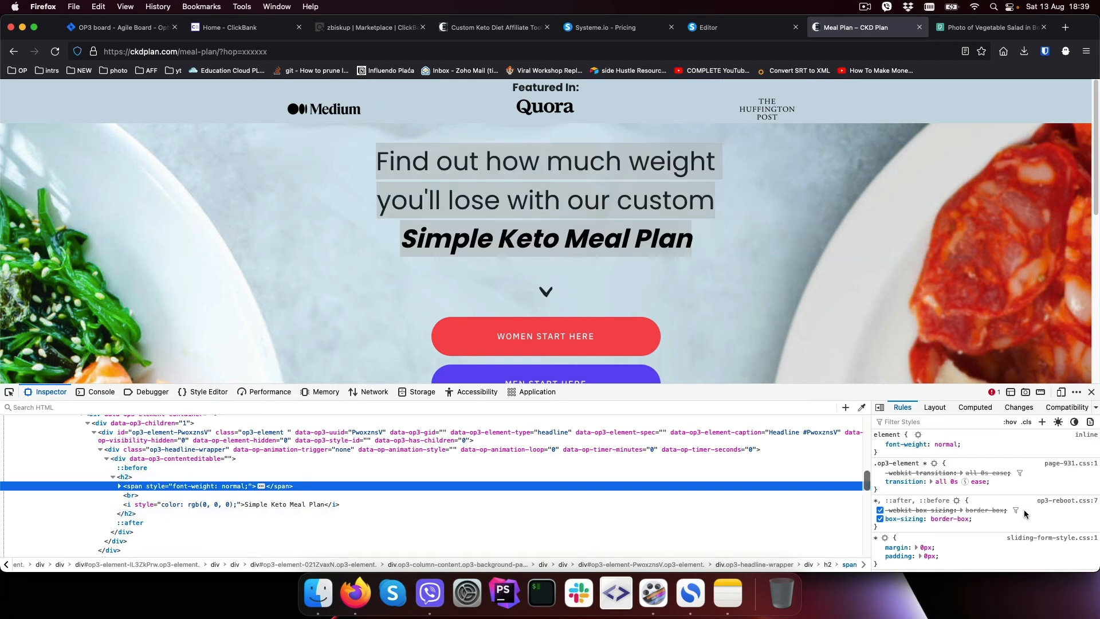
scroll(1025, 512, "down", 5)
scroll(1025, 512, "down", 5)
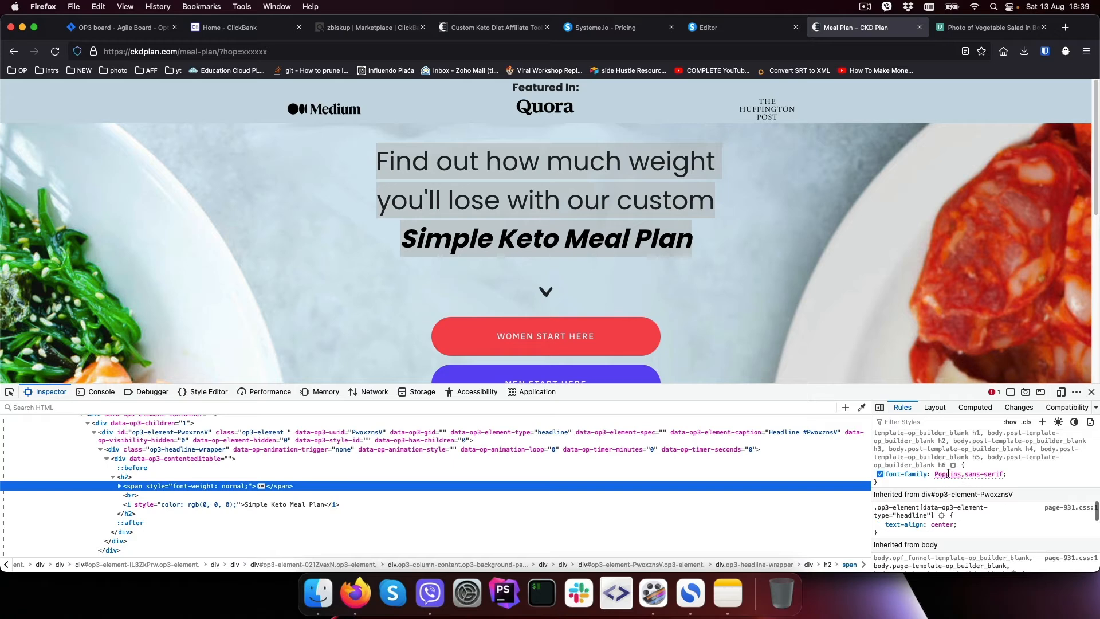
left_click(1091, 392)
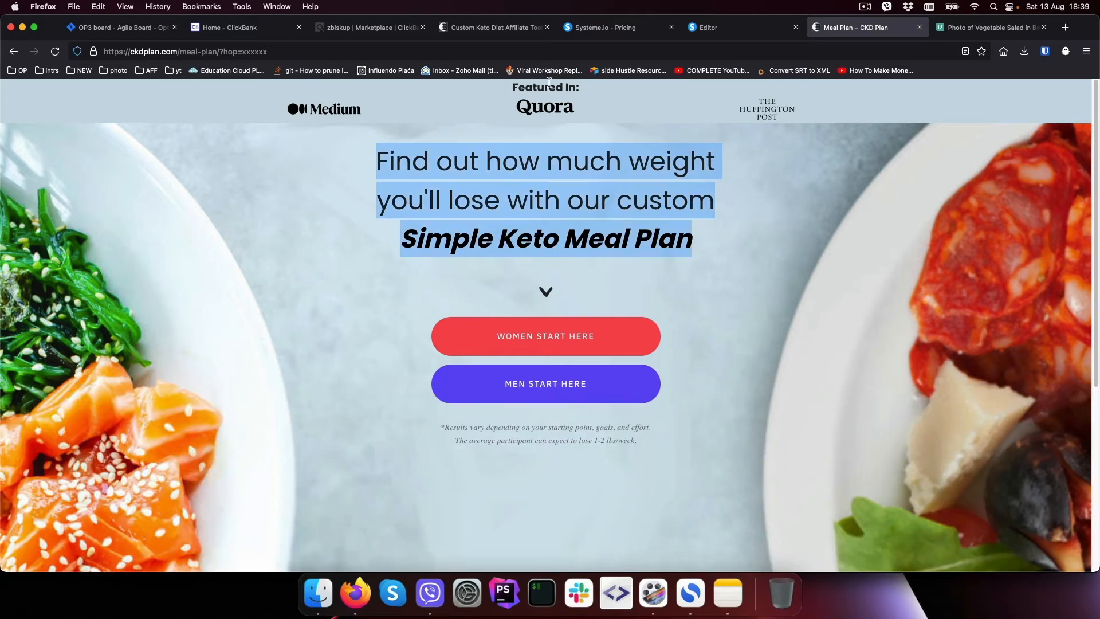
Step: Set the squeeze page's default typography to the Google font Poppins in the page settings
left_click(739, 28)
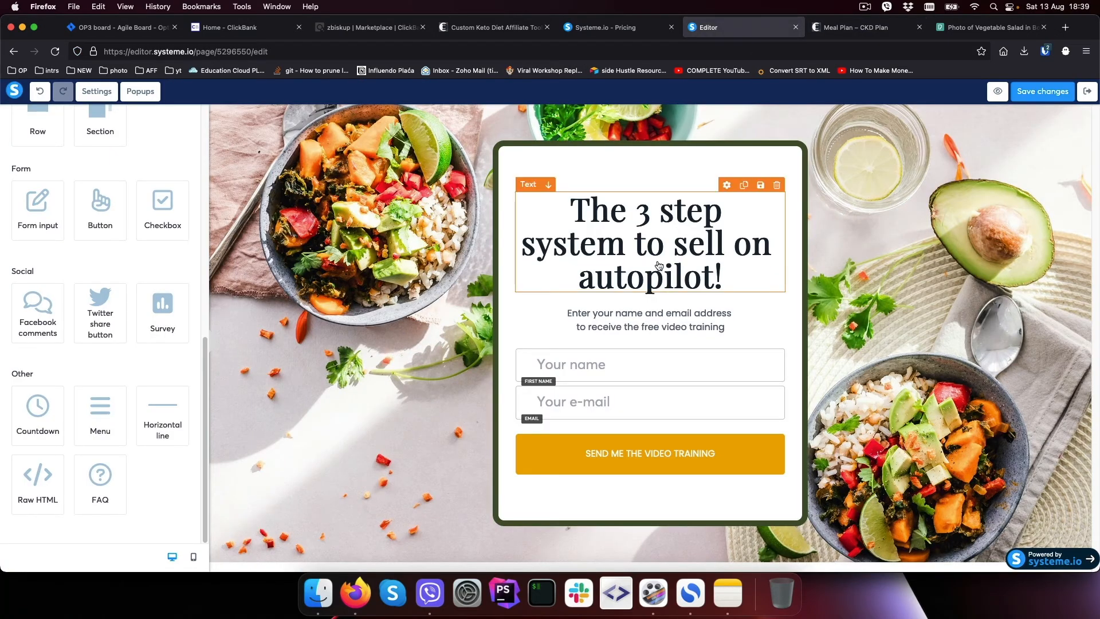
scroll(103, 206, "up", 5)
scroll(103, 206, "up", 3)
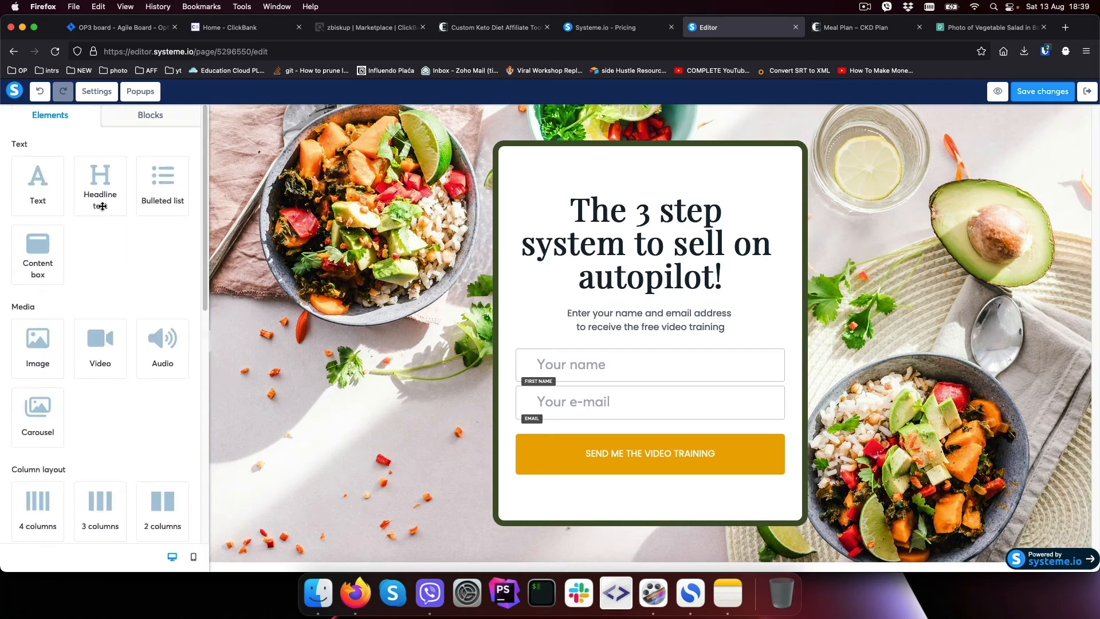
left_click(100, 94)
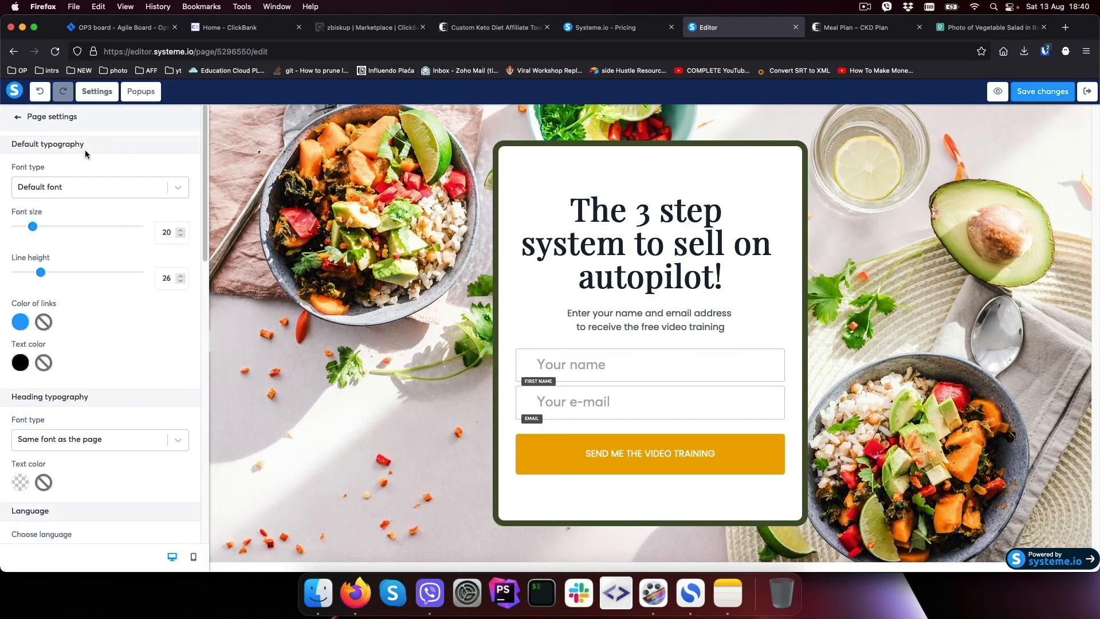
left_click(86, 187)
left_click(76, 225)
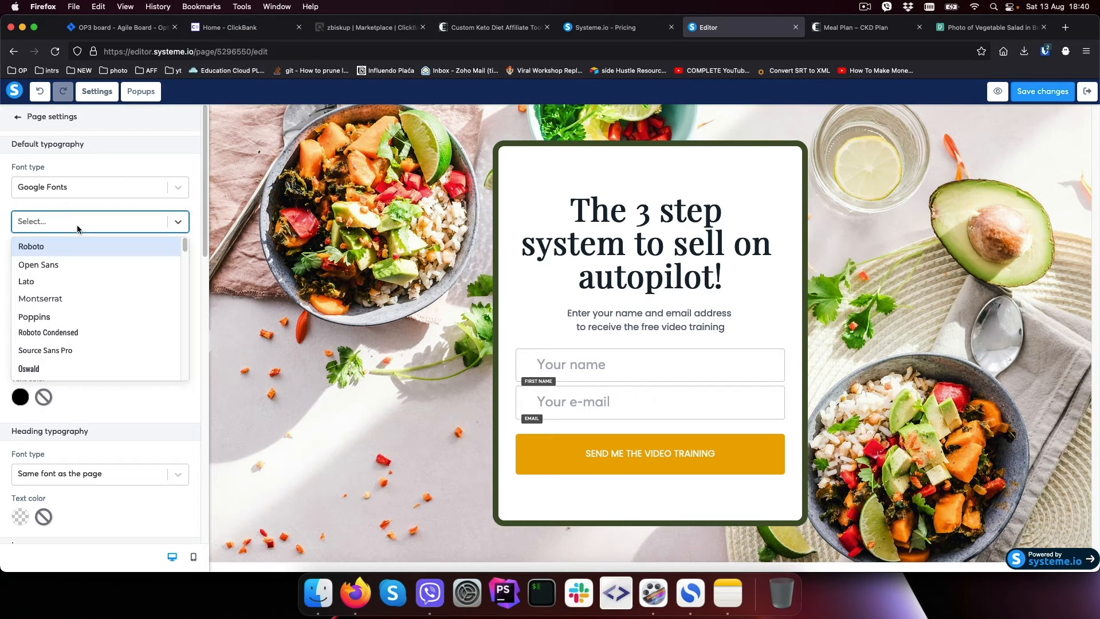
left_click(56, 318)
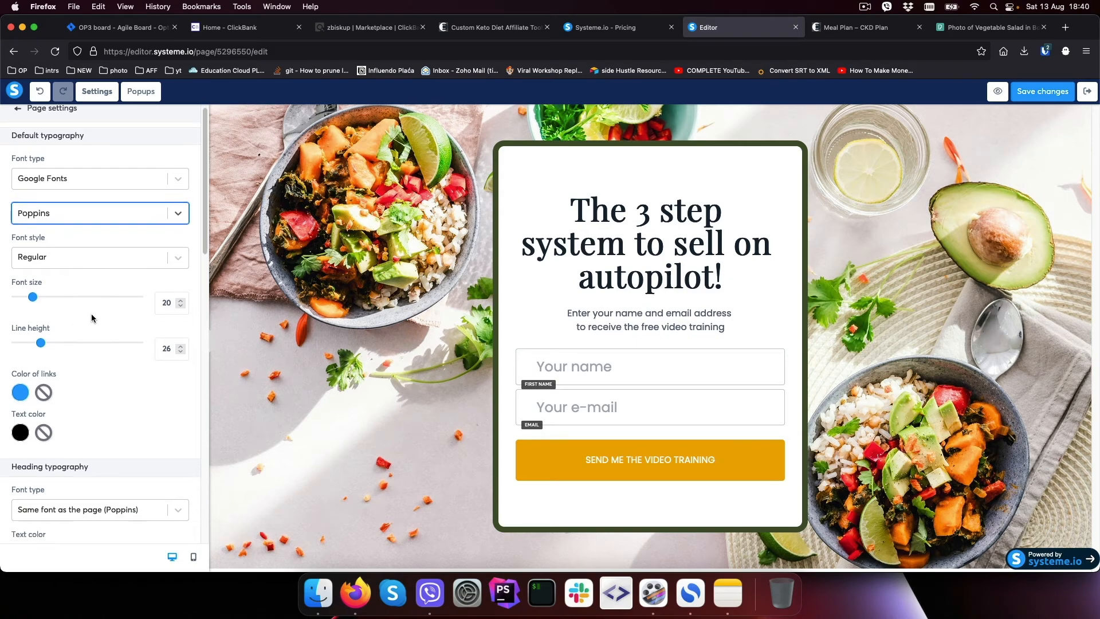
Step: Change the squeeze page headline's font to Poppins and check the font of the text below it
left_click(623, 217)
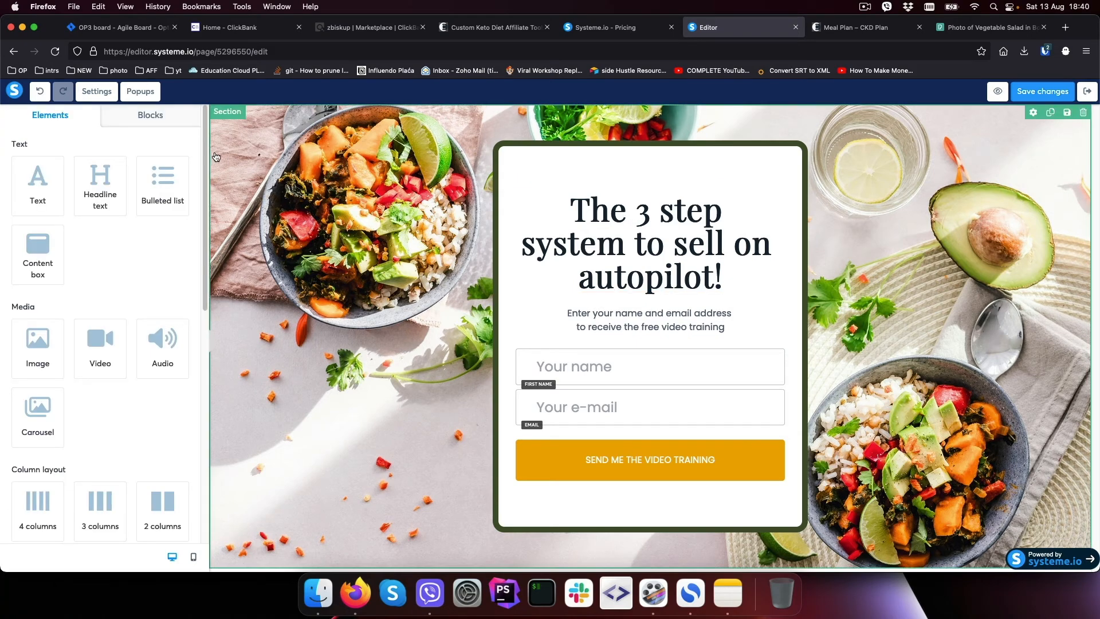
left_click(569, 226)
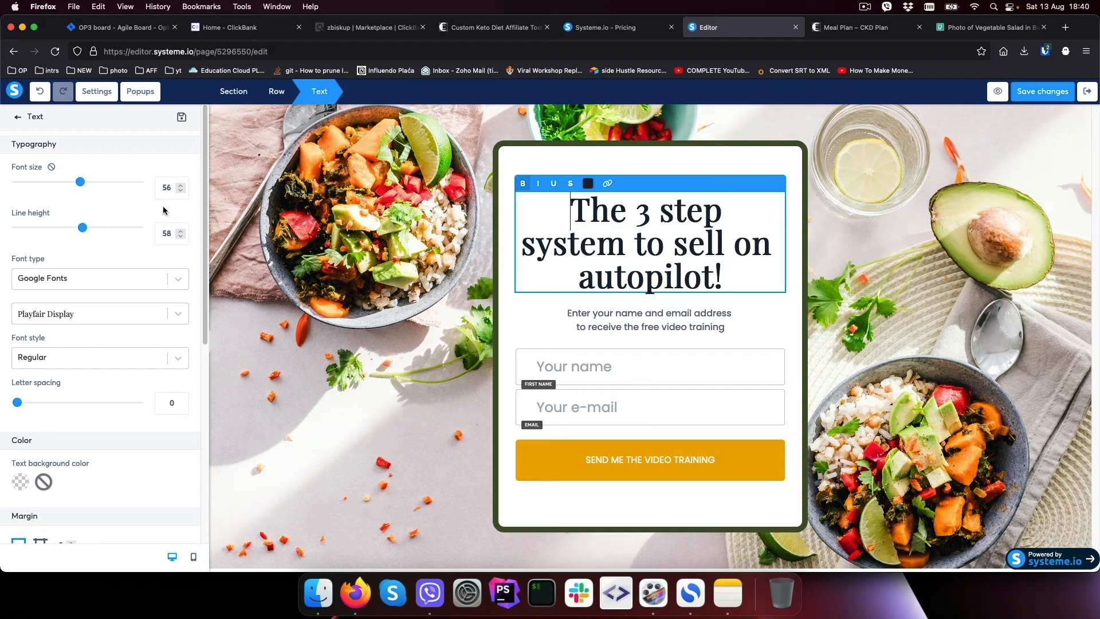
left_click(93, 312)
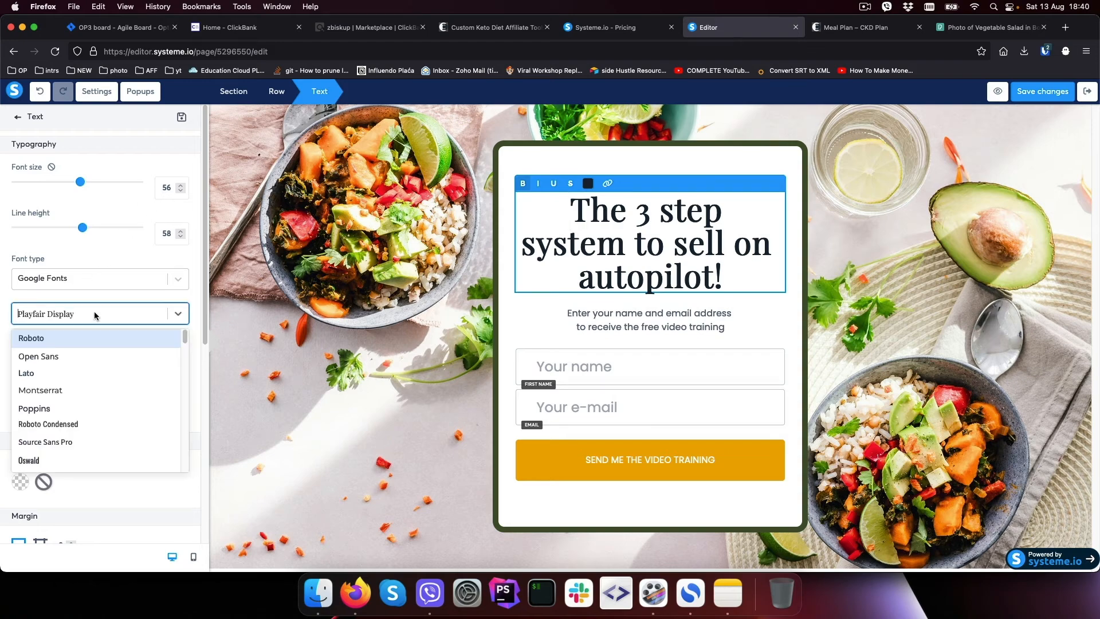
left_click(81, 407)
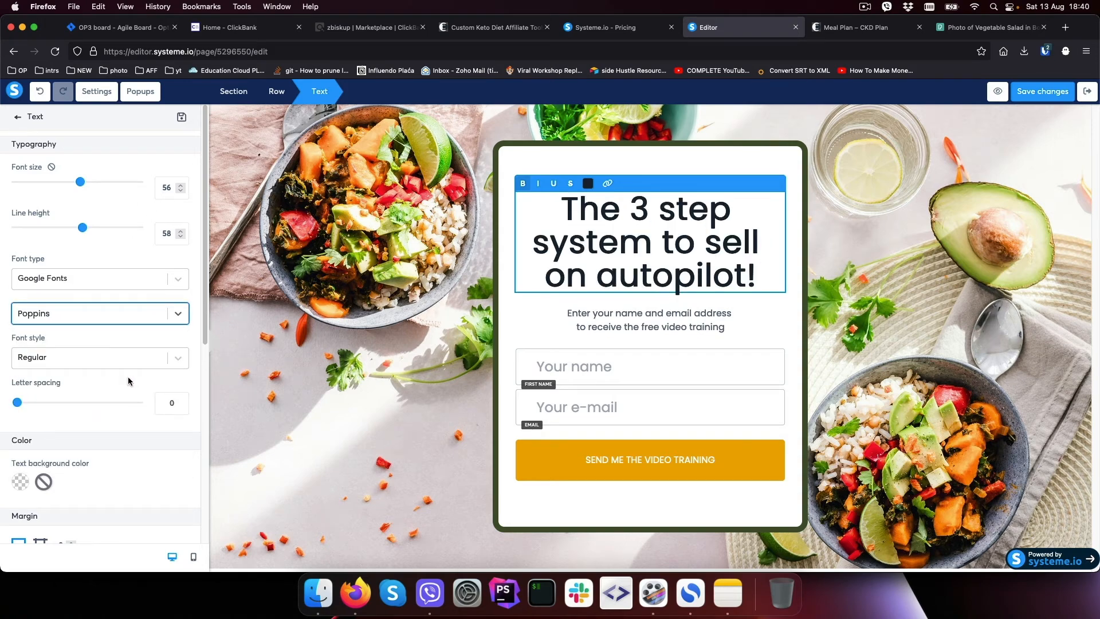
left_click(587, 323)
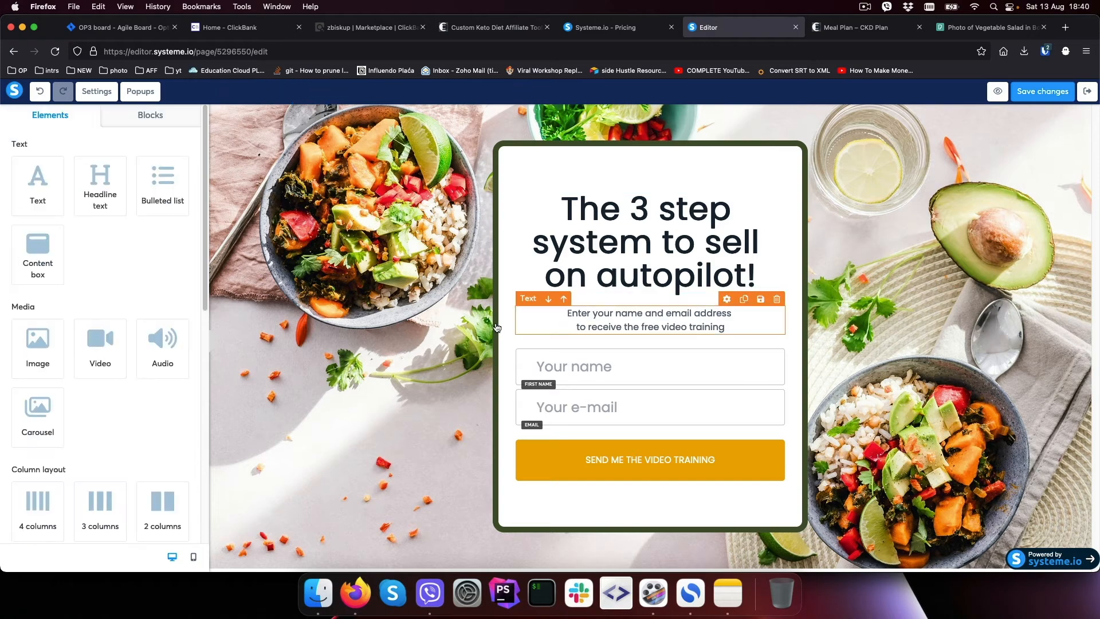
left_click(596, 323)
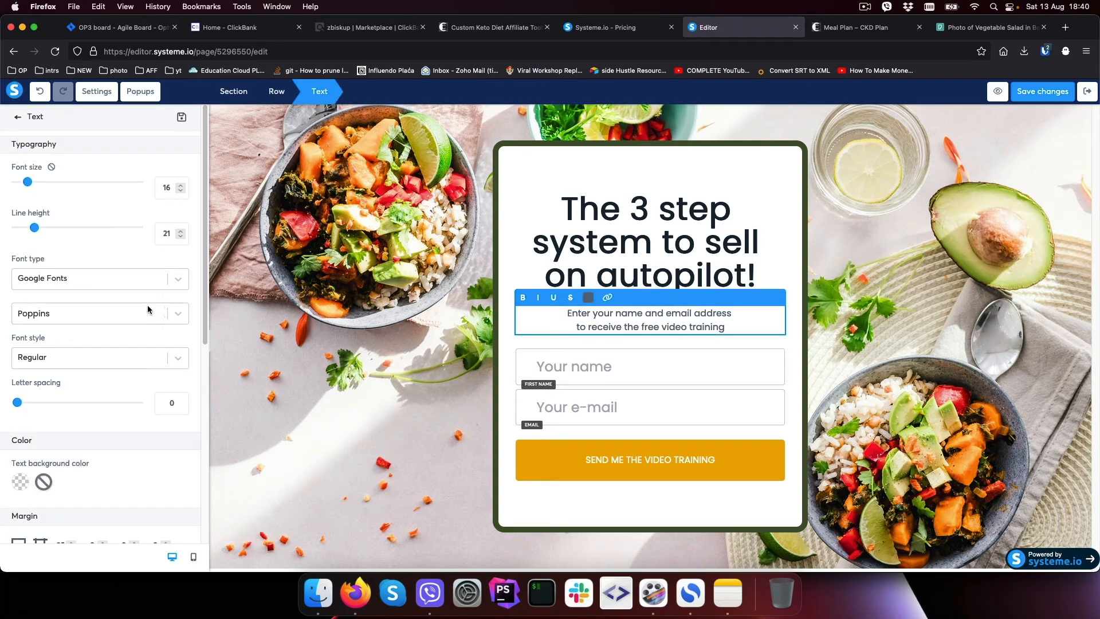
left_click(597, 371)
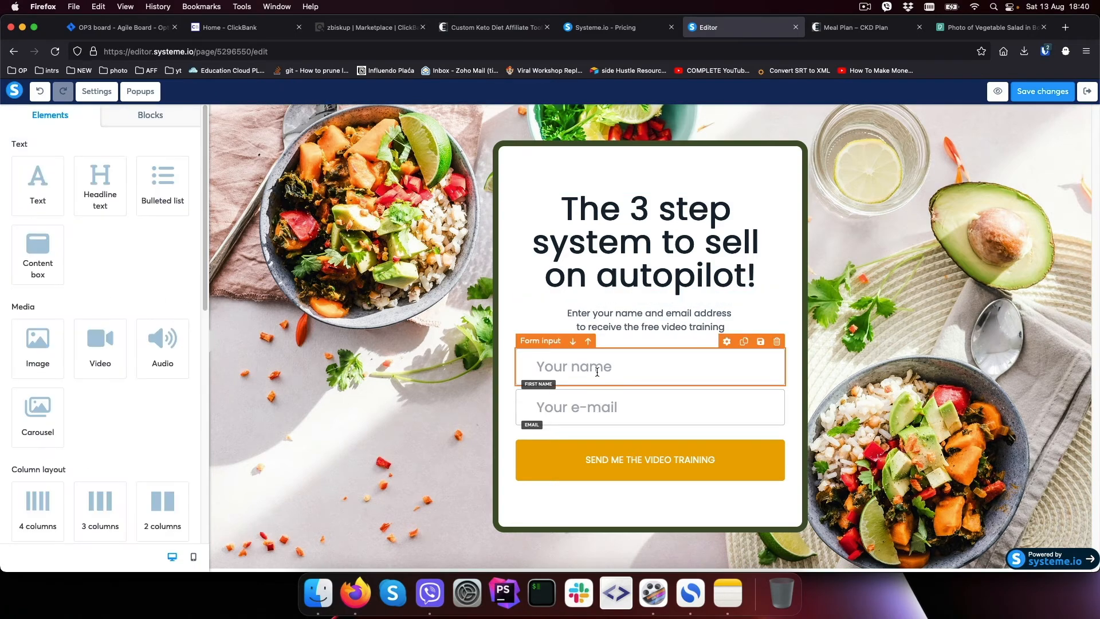
Step: Replace the form button's "SEND ME THE VIDEO TRAINING" label with "SEND ME THE FREE EBOOK"
left_click(625, 459)
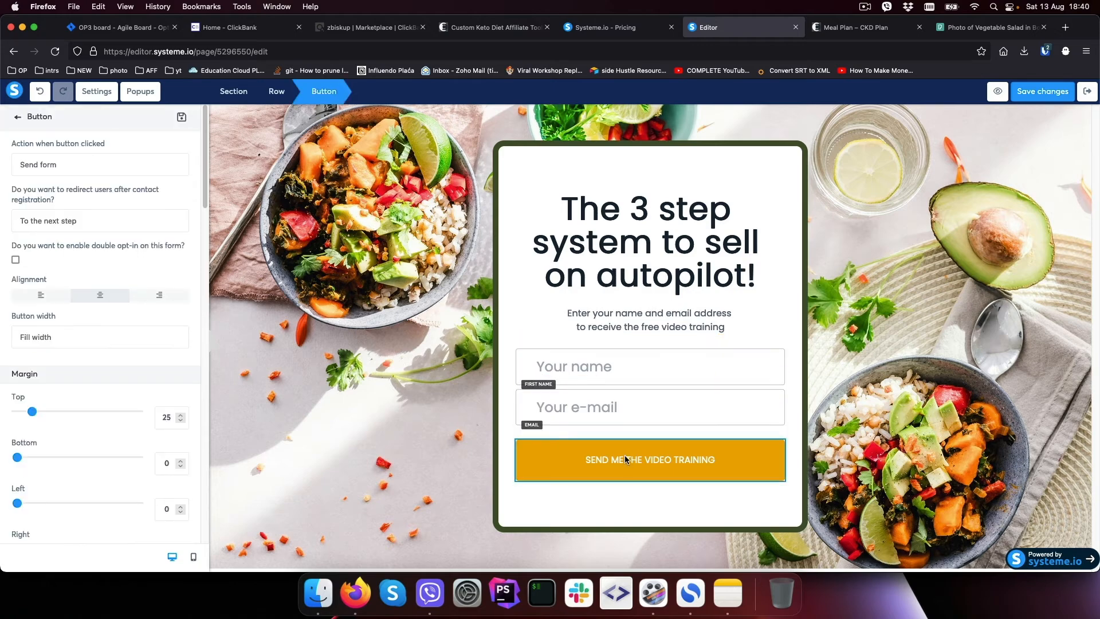
left_click(667, 460)
left_click(667, 460)
left_click(668, 460)
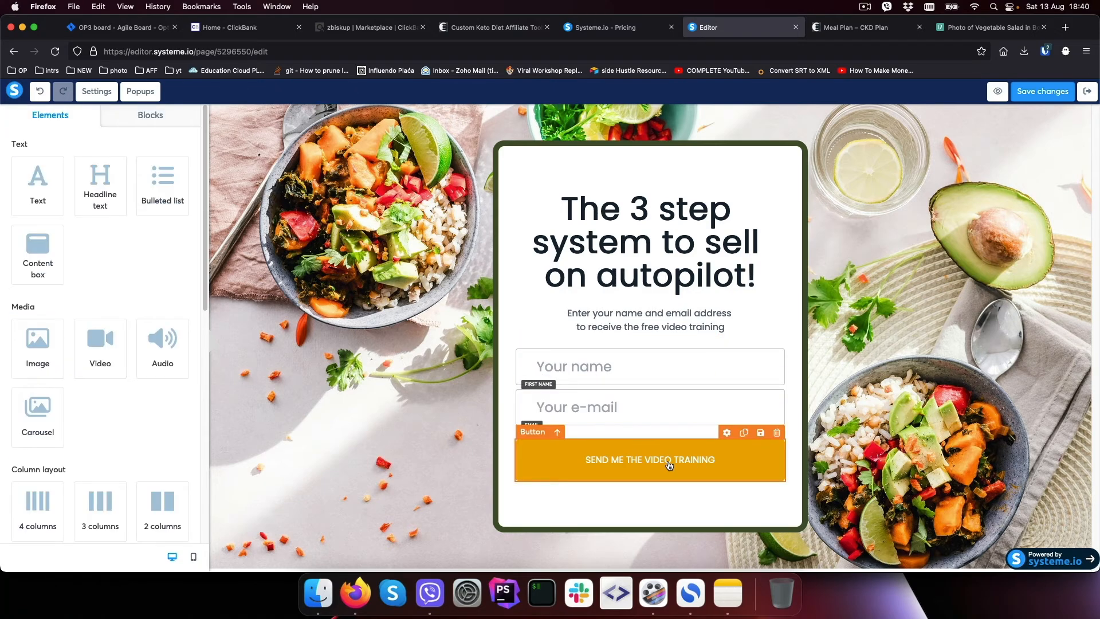
left_click(709, 461)
left_click(738, 458)
left_click(525, 462)
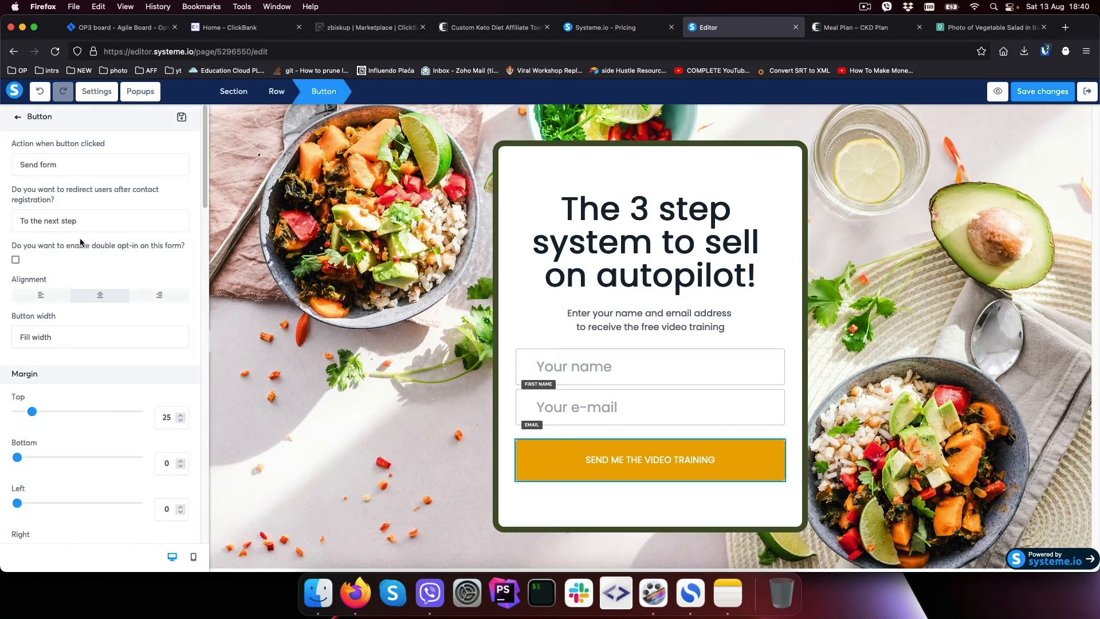
scroll(63, 259, "down", 5)
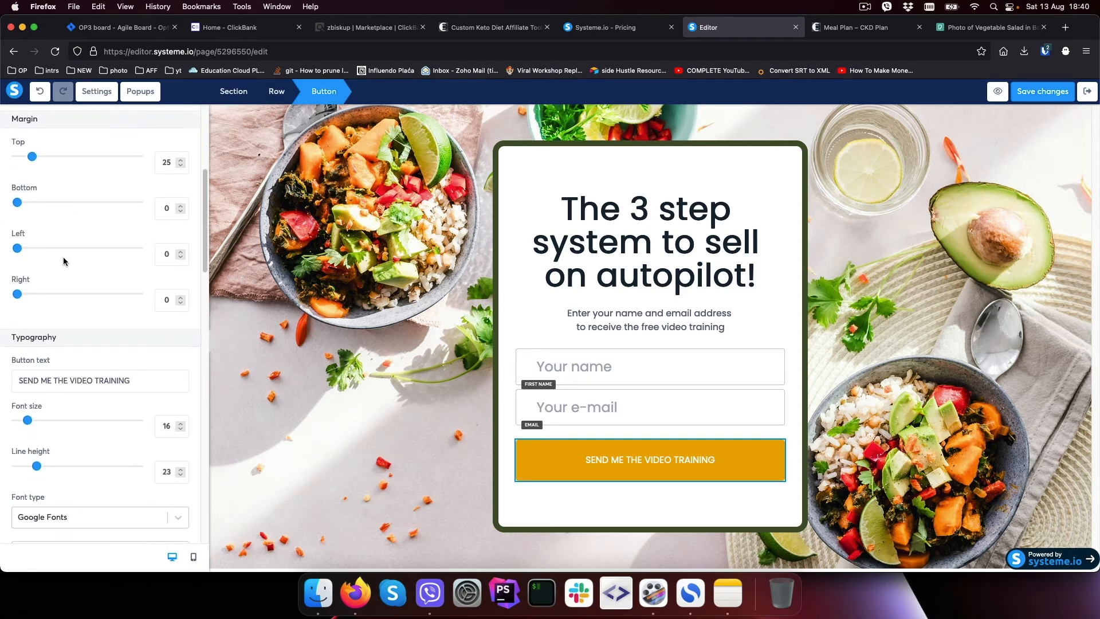
scroll(63, 261, "down", 2)
left_click_drag(130, 310, 14, 309)
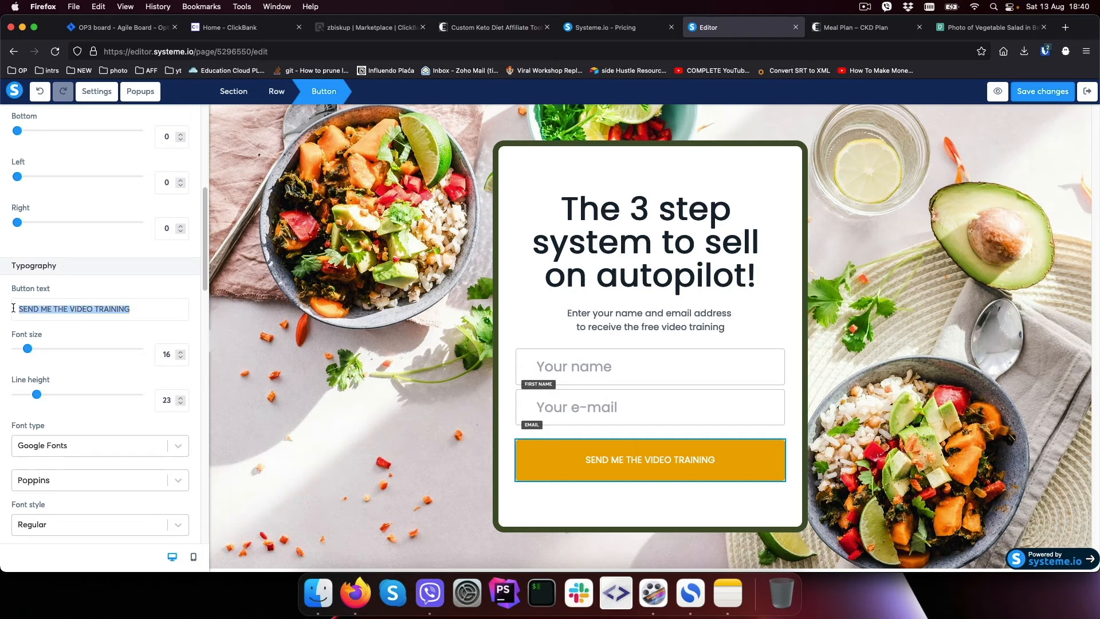
type("SEN")
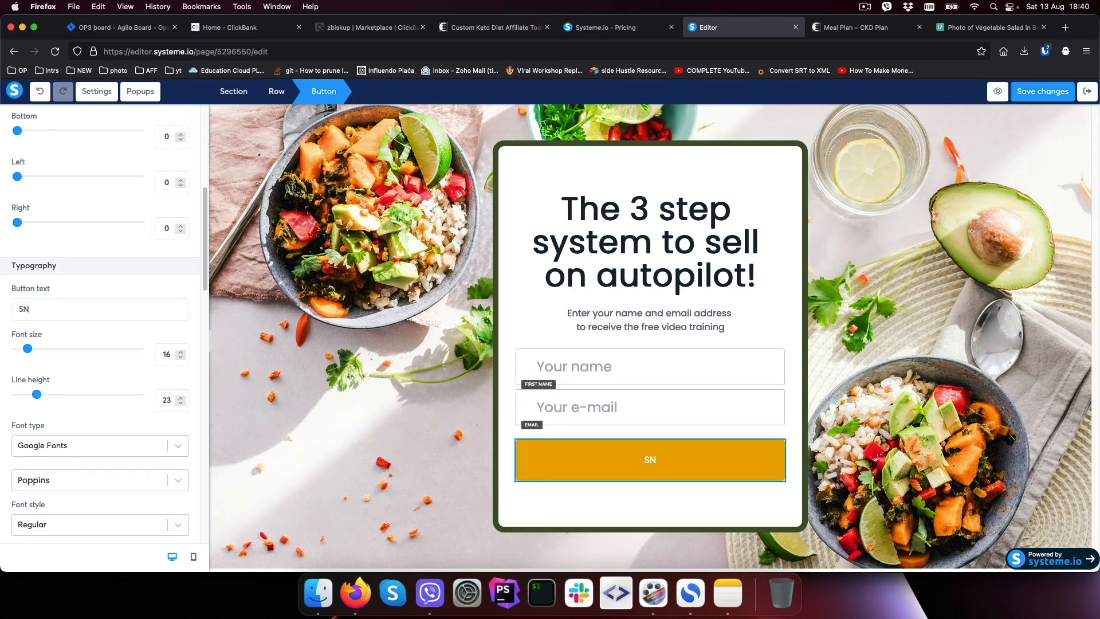
key("BackSpace")
key("BackSpace")
type("END ME THE FREE EBOOK")
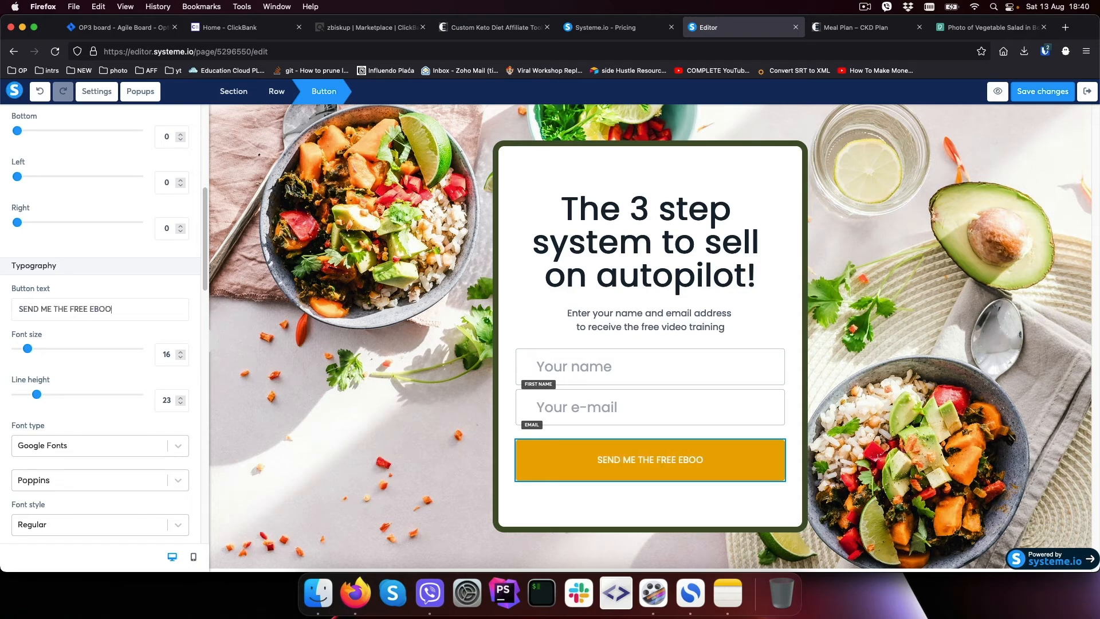
Step: Change the form button's background to a solid dark blue
left_click(685, 466)
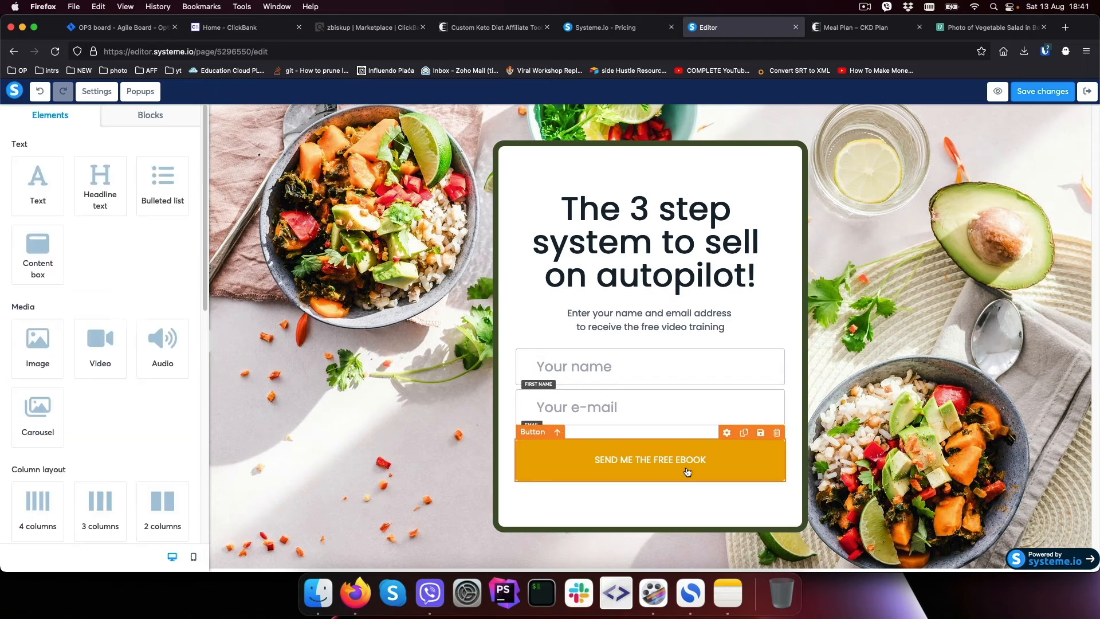
left_click(622, 456)
scroll(143, 430, "down", 10)
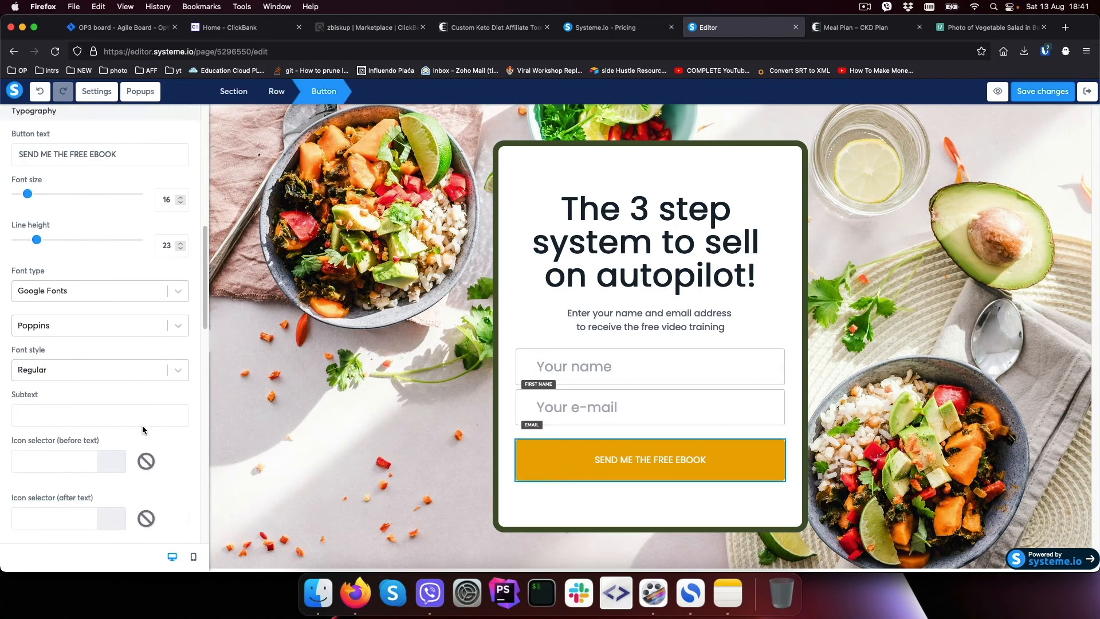
scroll(142, 430, "down", 3)
left_click(21, 461)
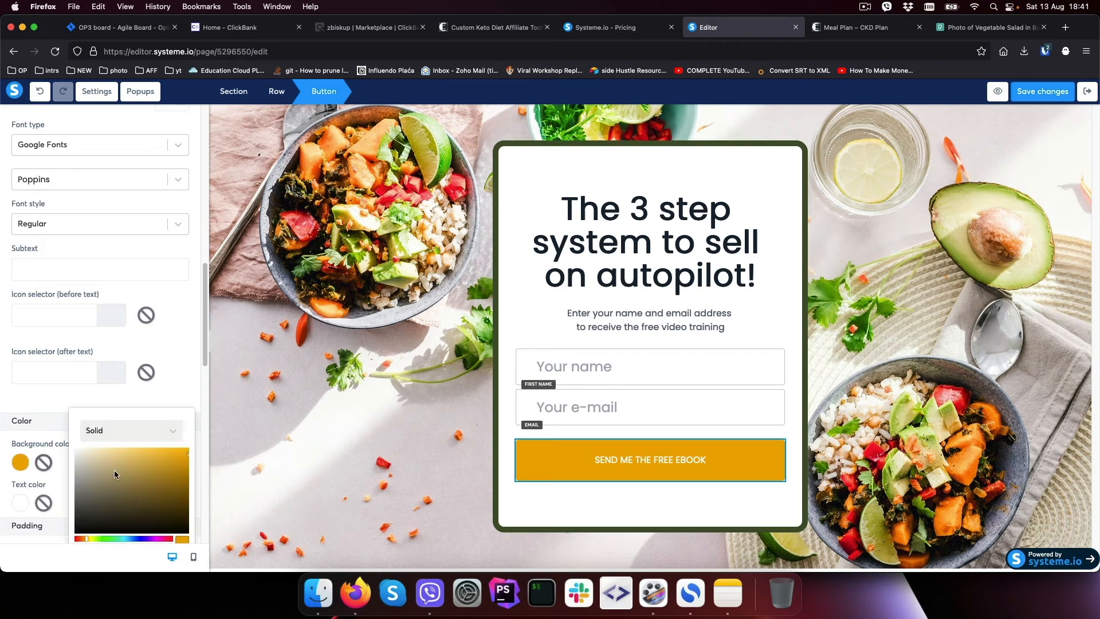
left_click(135, 539)
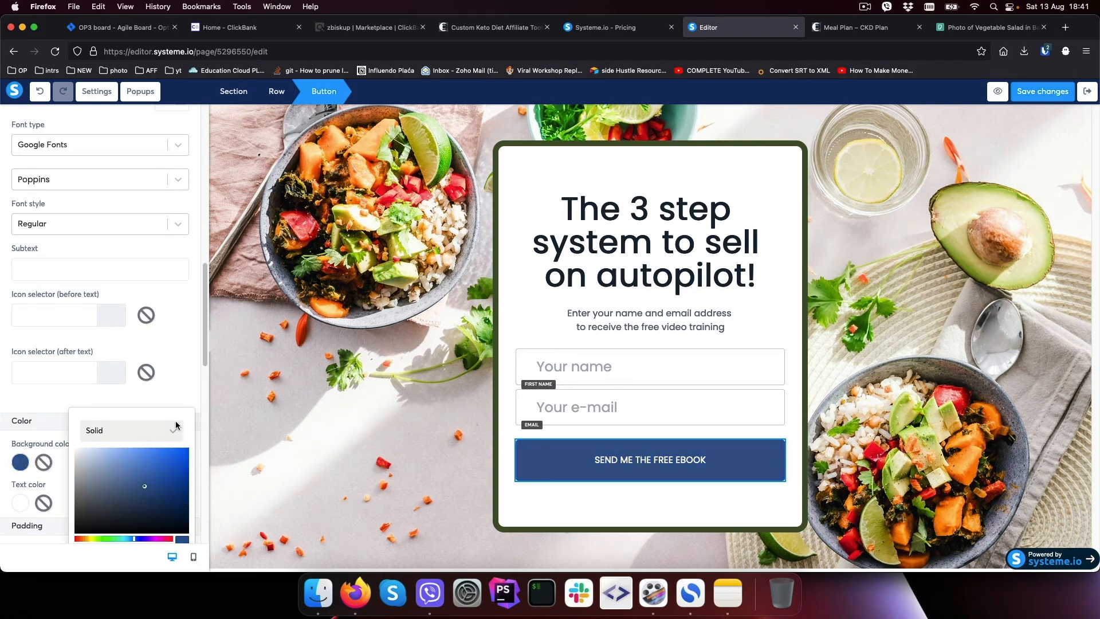
left_click(649, 465)
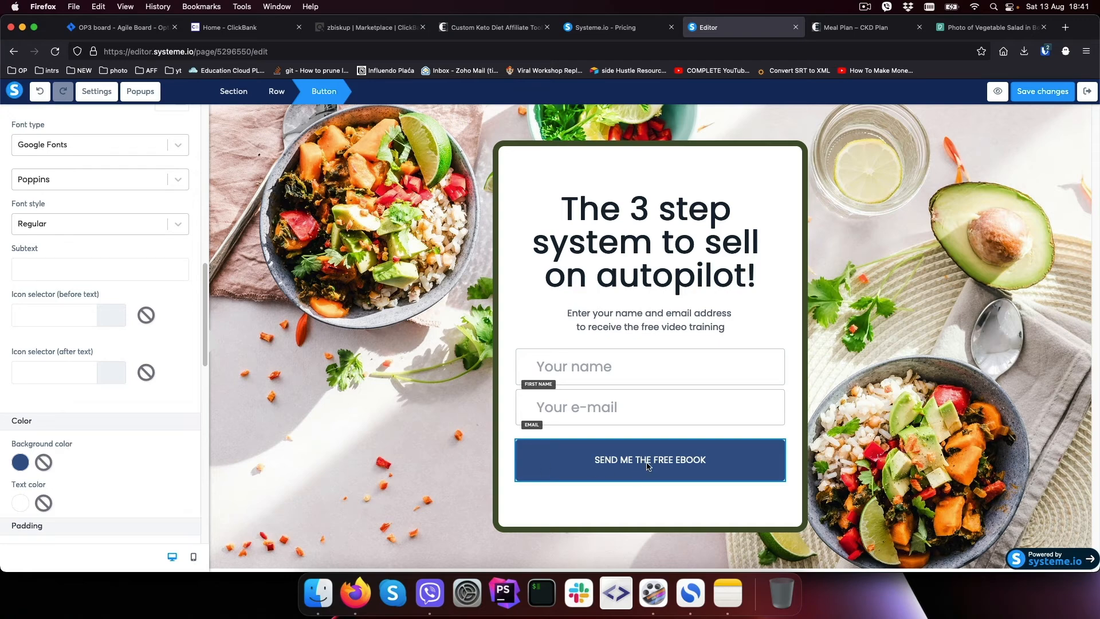
Step: Replace "video training" in the text above the form with "Keto Recipe E-book"
left_click(660, 325)
left_click_drag(660, 326, 727, 328)
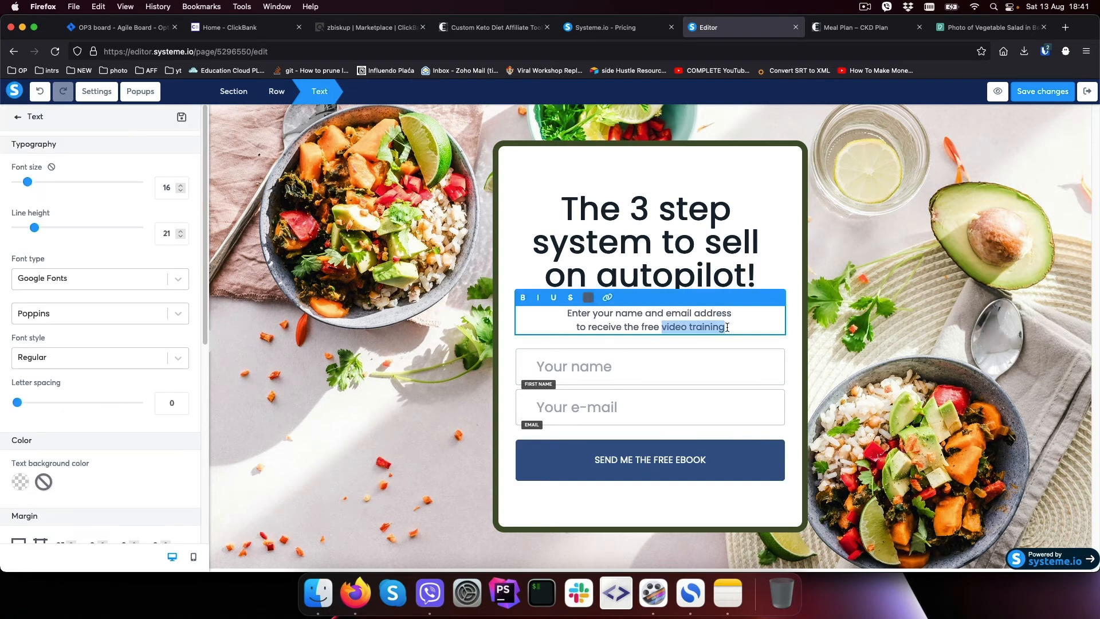
type("Keto R")
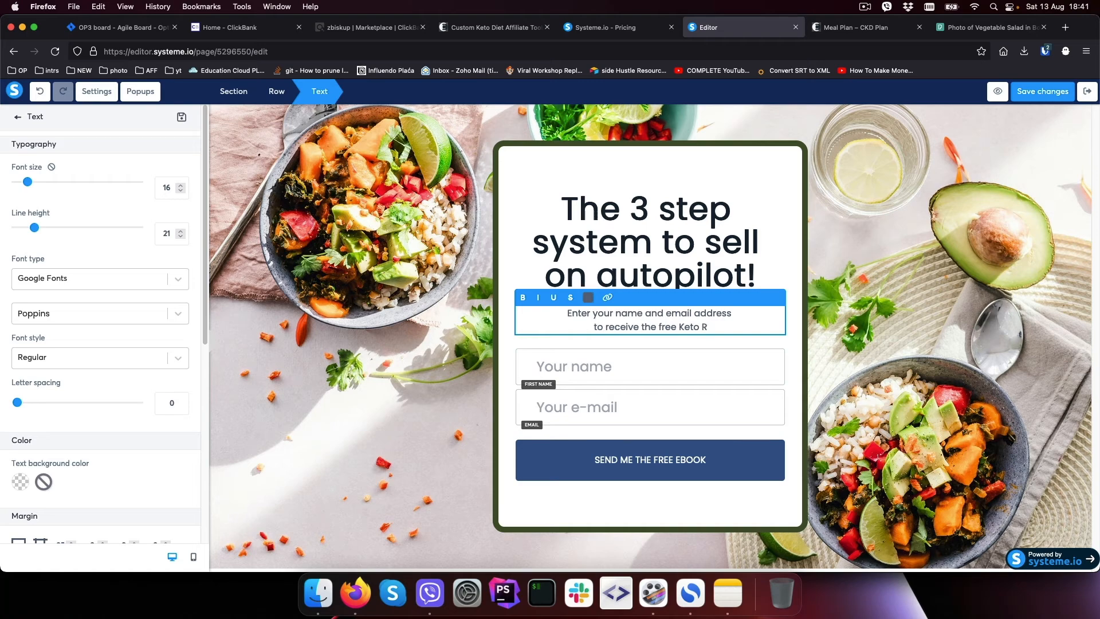
type("ecipe ")
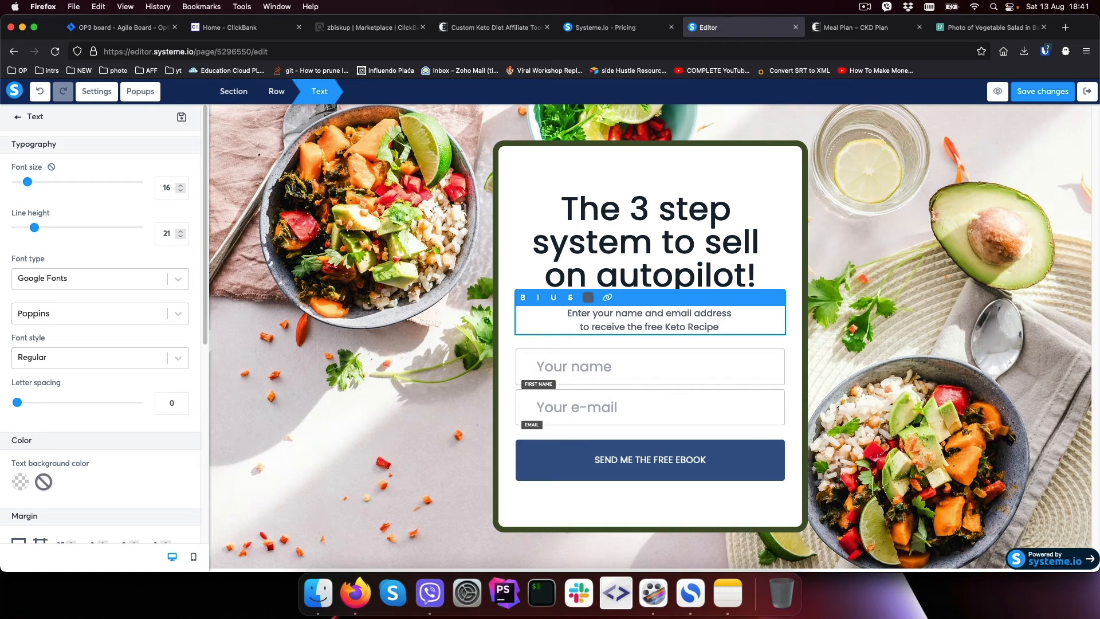
type("E-book")
Step: Rewrite the squeeze page headline as "Get FREE KETO Recipes e-book"
triple_click(650, 243)
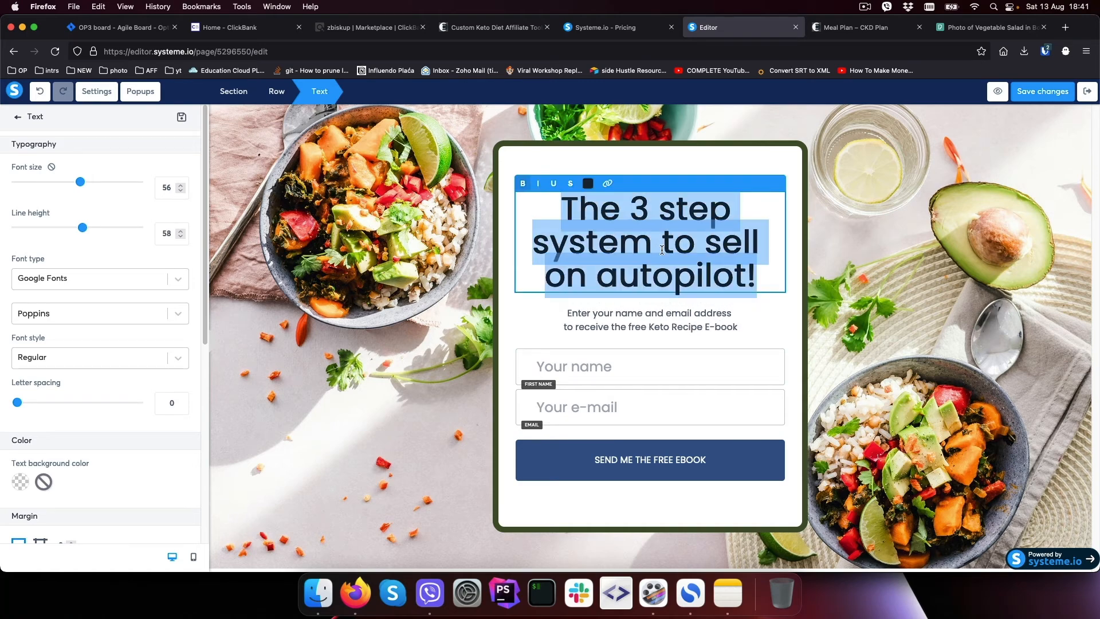
type("FR")
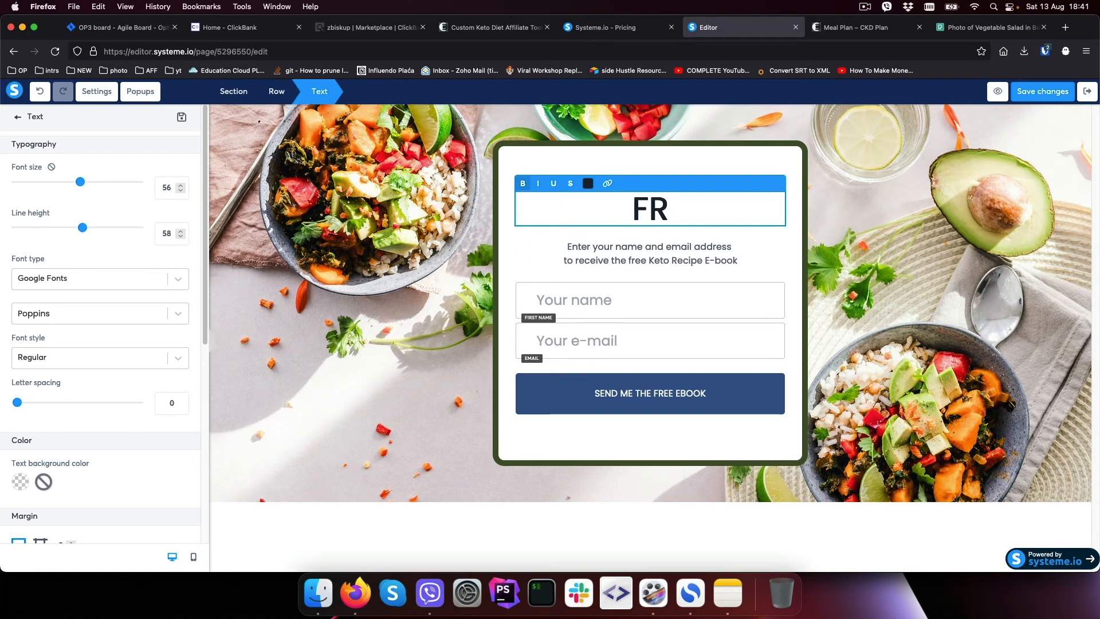
type("EE KETO")
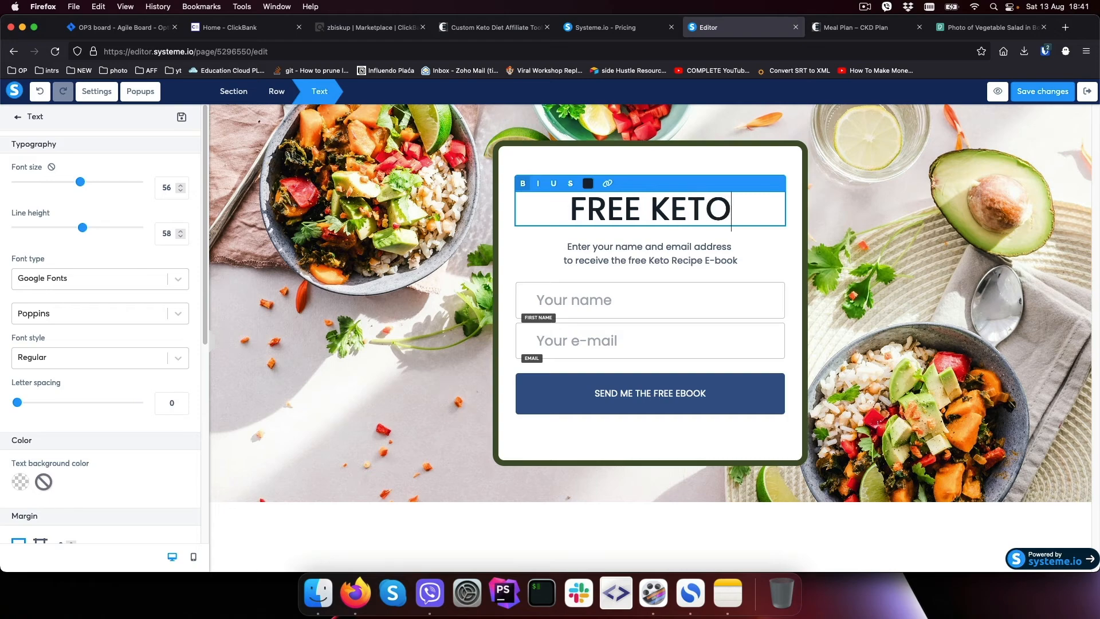
type(" Recipes ")
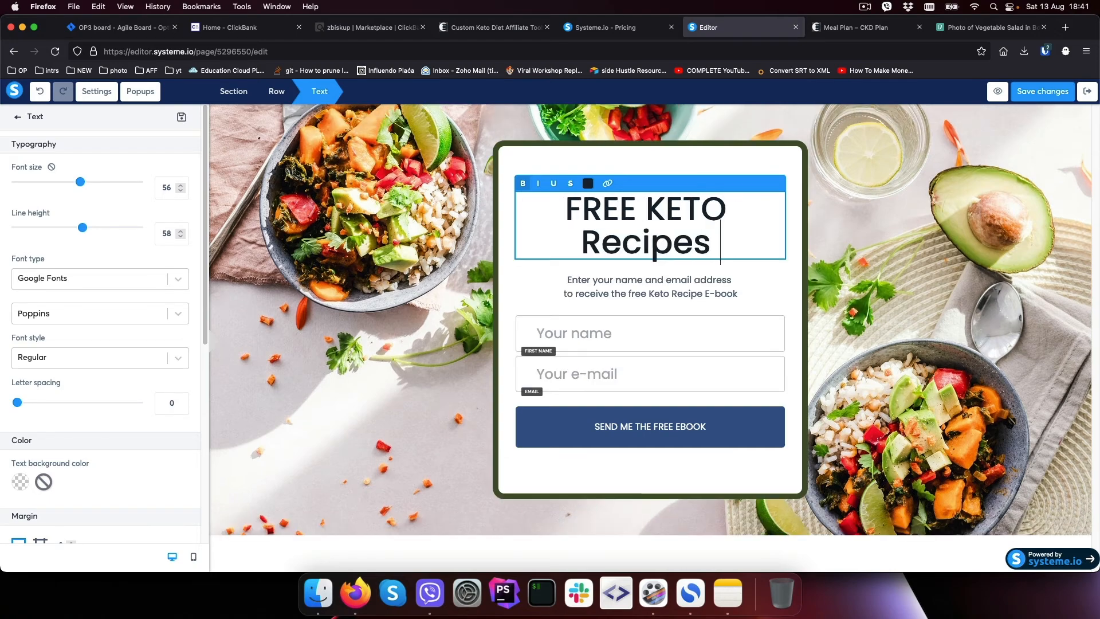
type("e-boo")
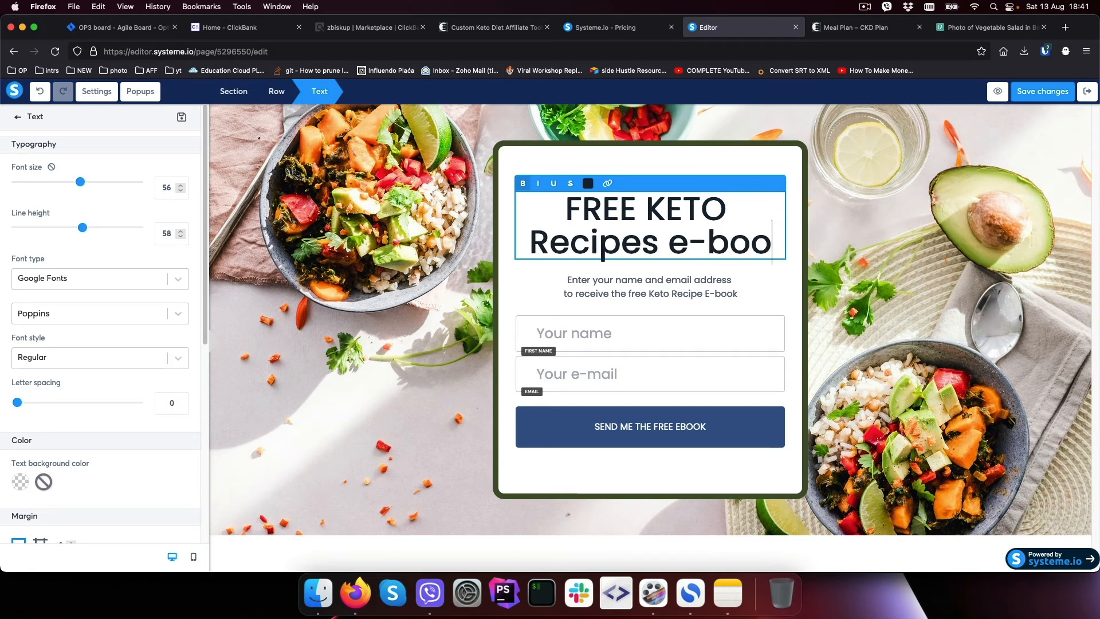
type("k")
left_click(569, 202)
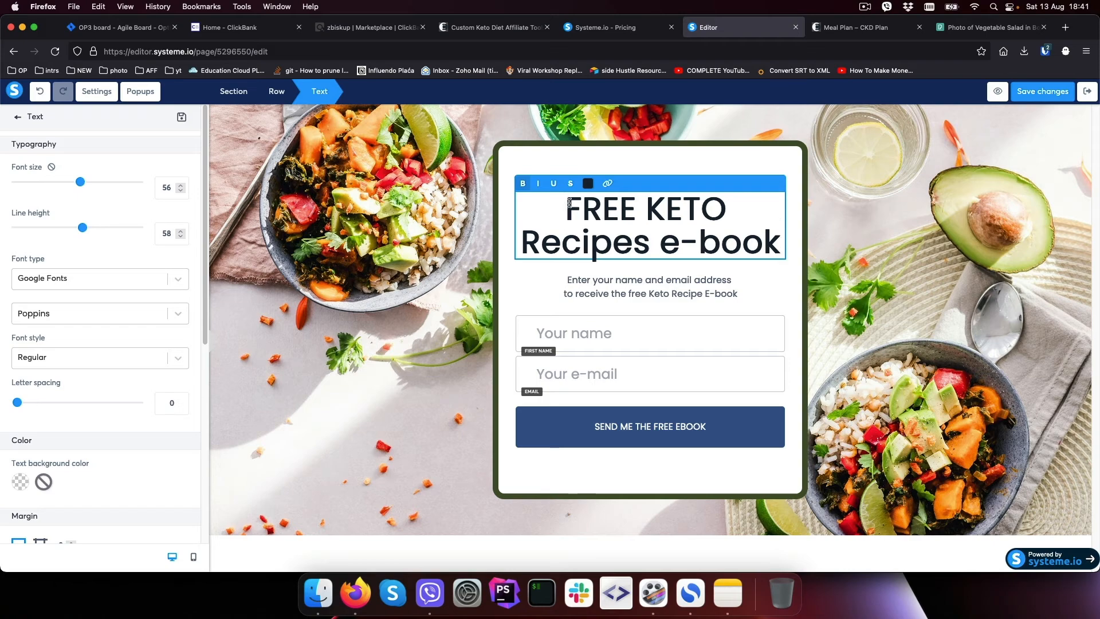
type("Get")
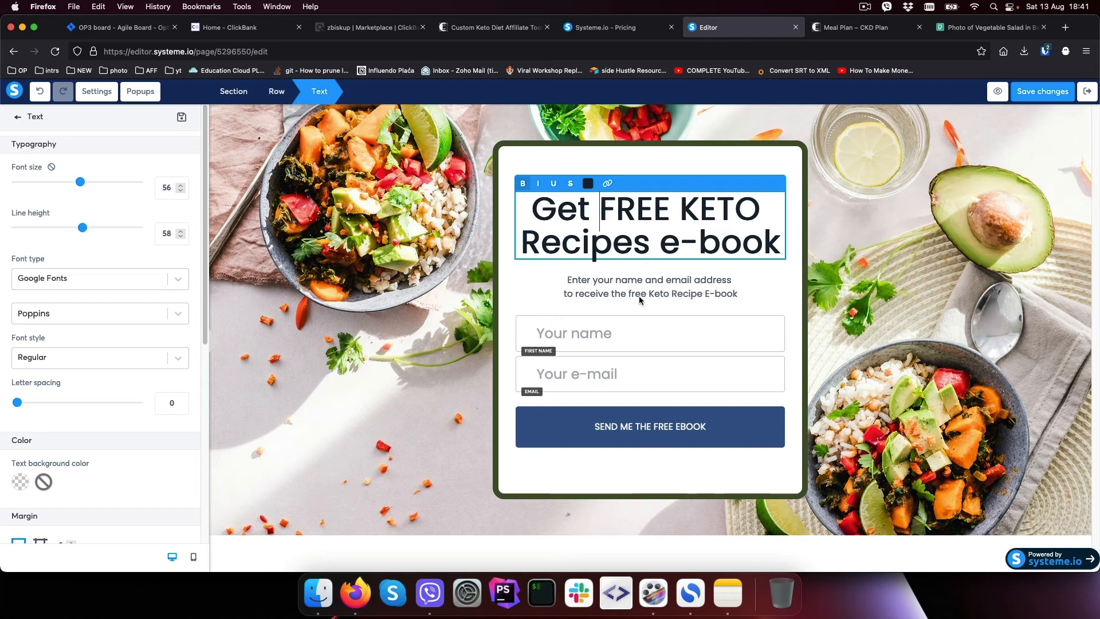
Step: Correct "Recipe" to "Recipes" in the text above the form
left_click(704, 295)
left_click(700, 295)
type("s")
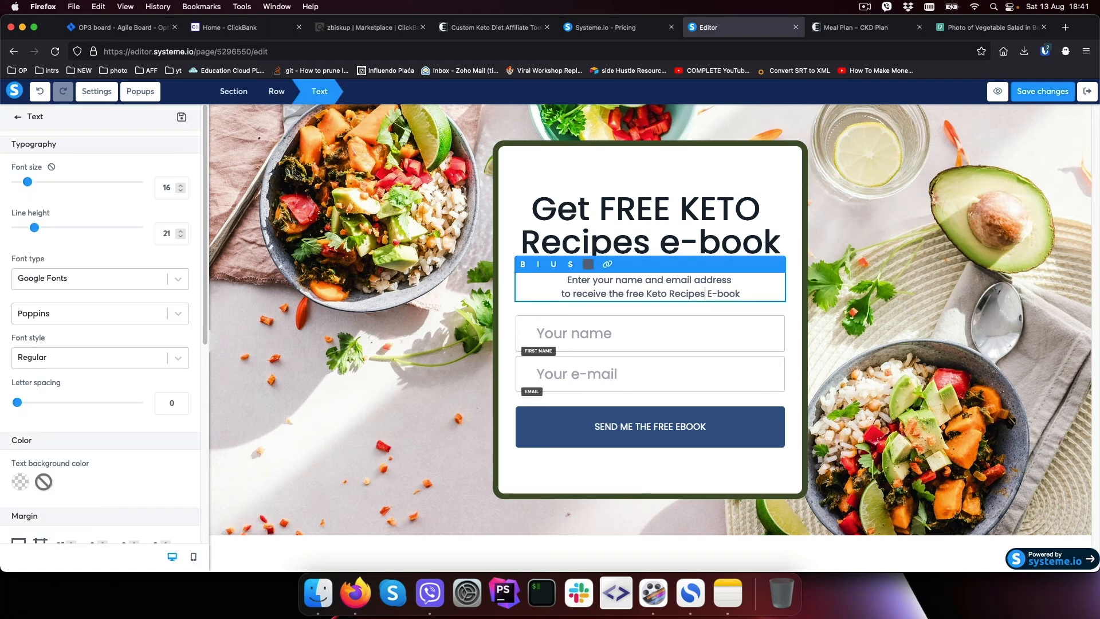
left_click(604, 337)
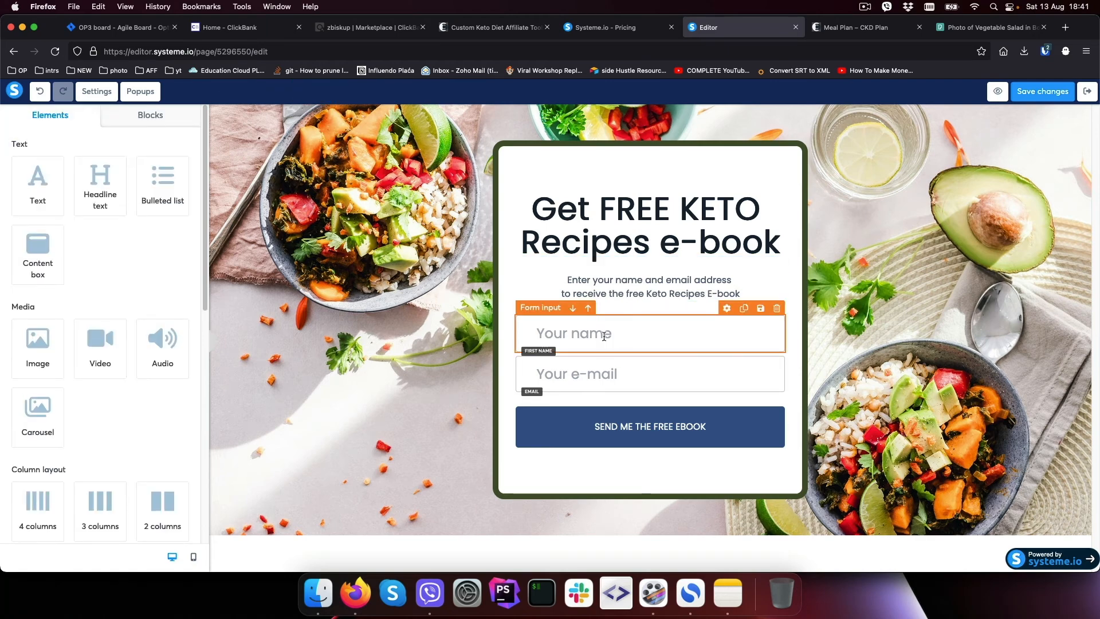
Step: Set the form button to redirect people to a custom URL after contact registration
left_click(599, 371)
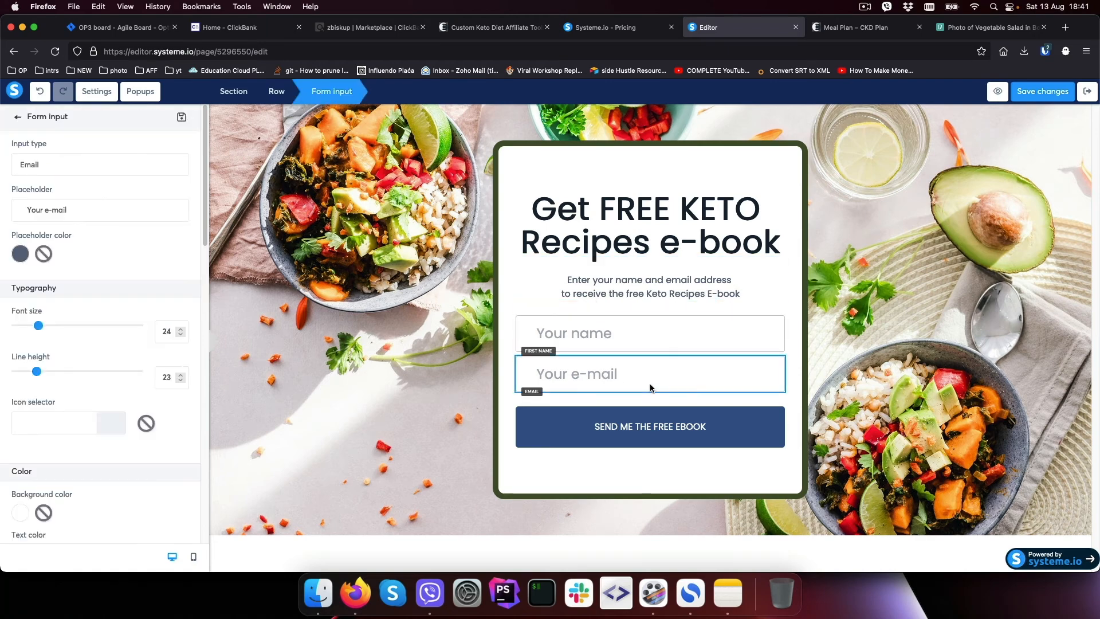
left_click(669, 431)
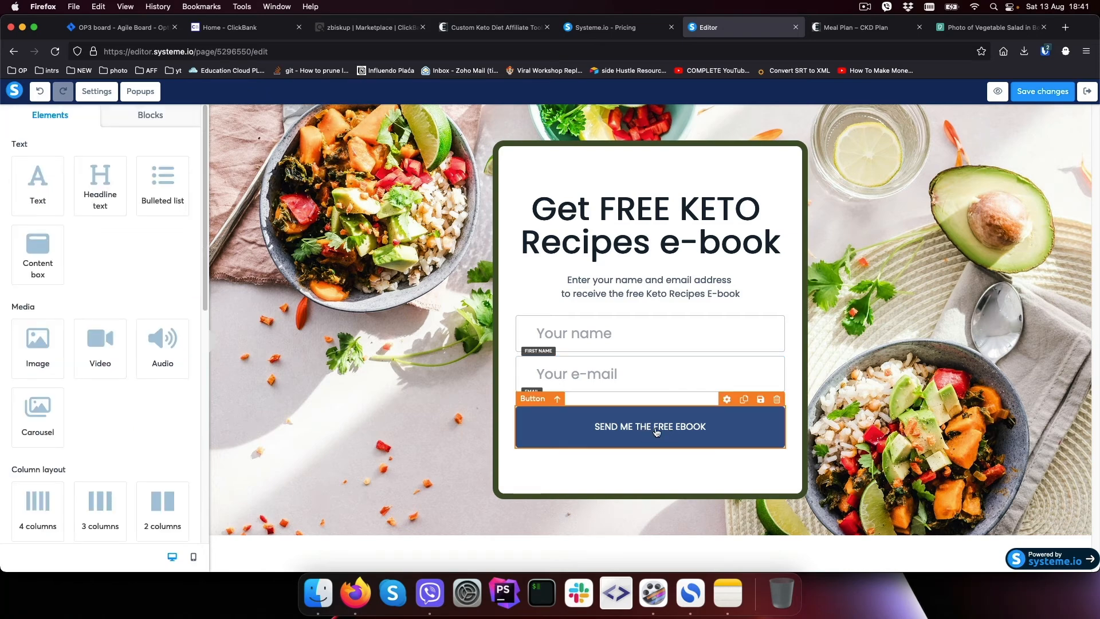
left_click(653, 431)
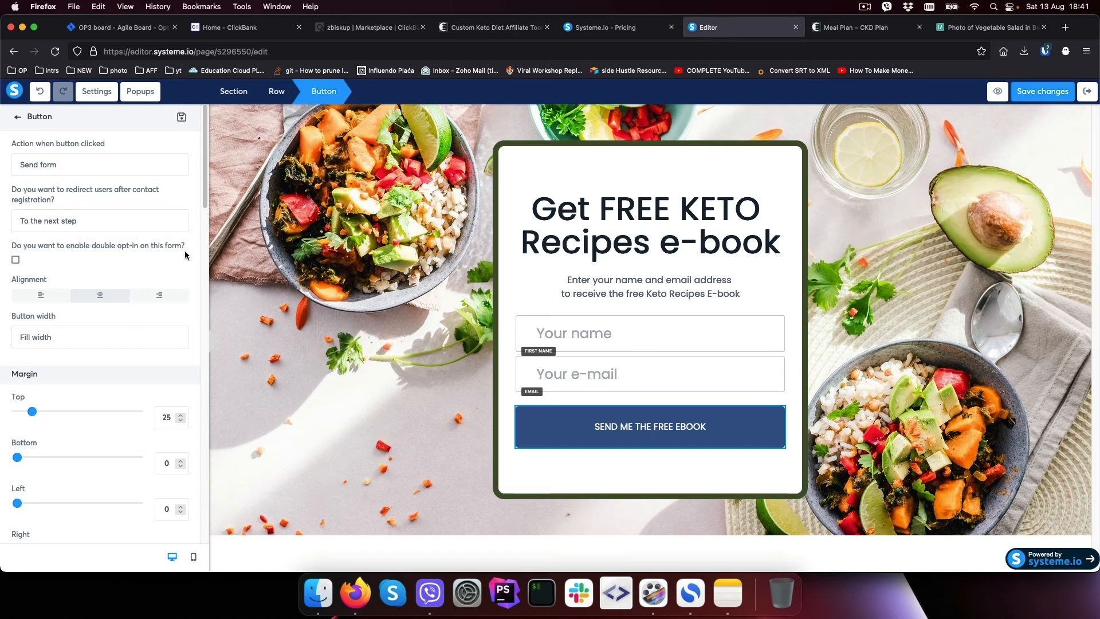
left_click(68, 219)
left_click(75, 231)
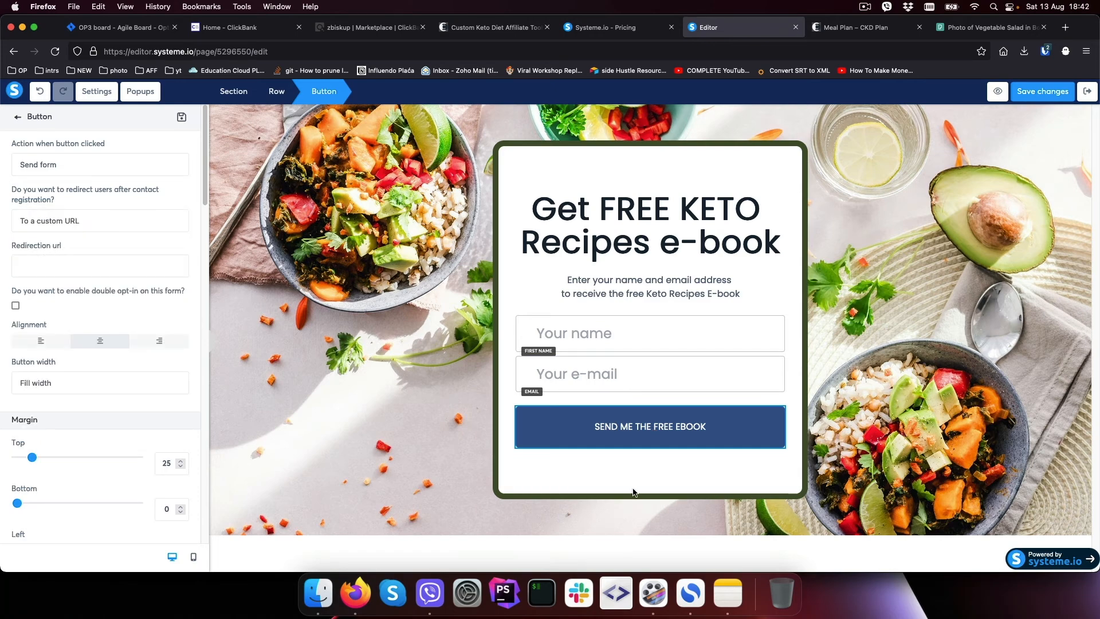
Step: Copy the ckdplan.com meal-plan affiliate link from Notes into the form button's redirection URL and exit the page editor
left_click(728, 593)
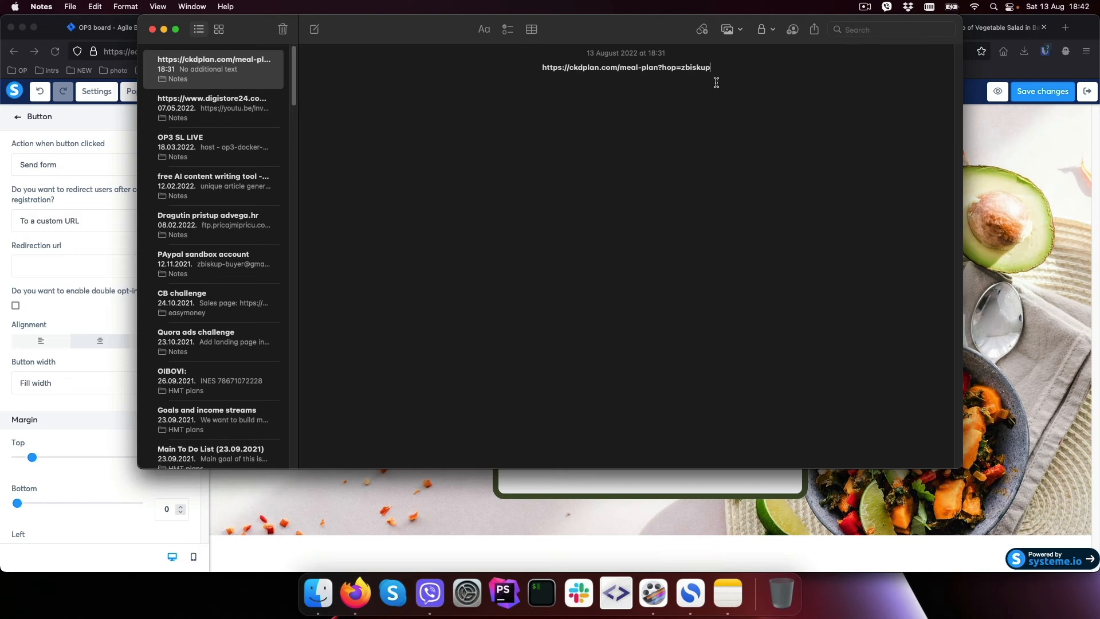
left_click_drag(712, 67, 541, 67)
key("super+c")
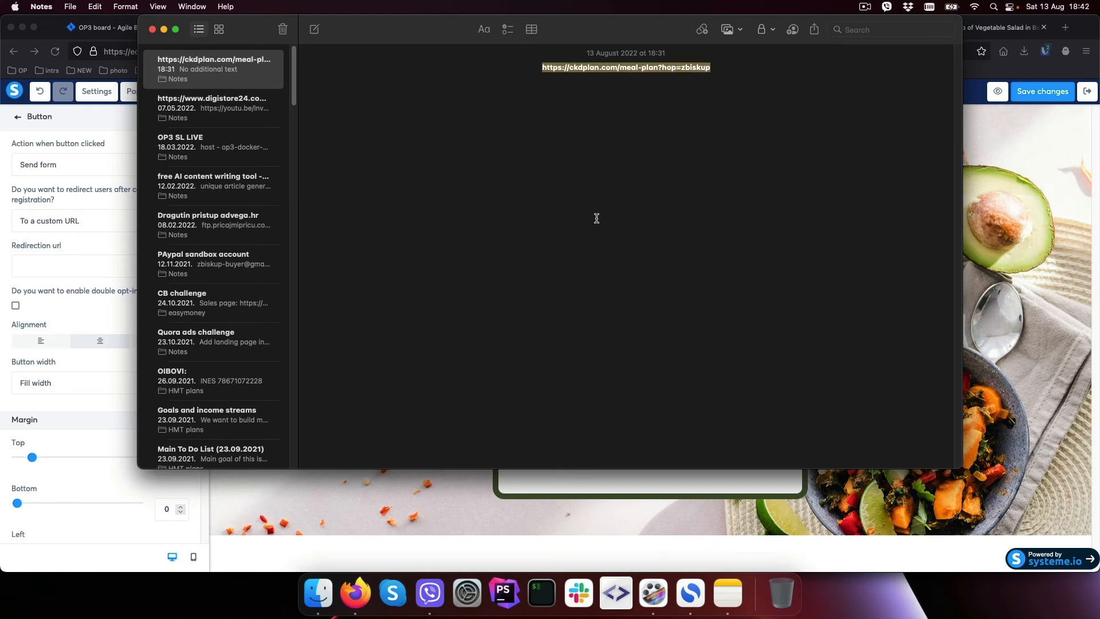
left_click(81, 209)
left_click(59, 261)
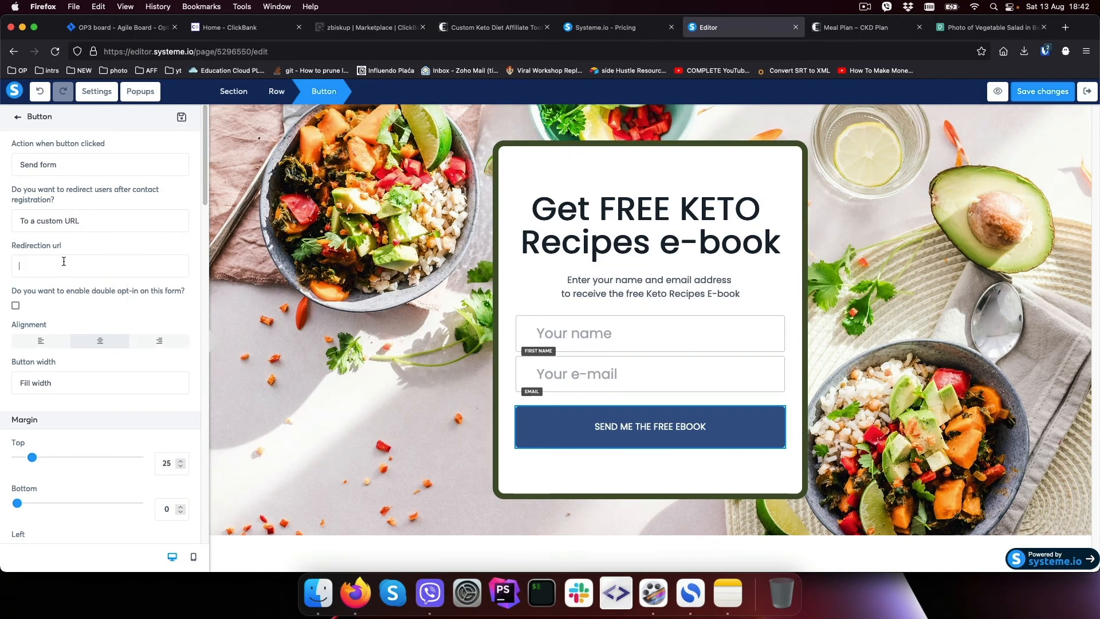
key("super+v")
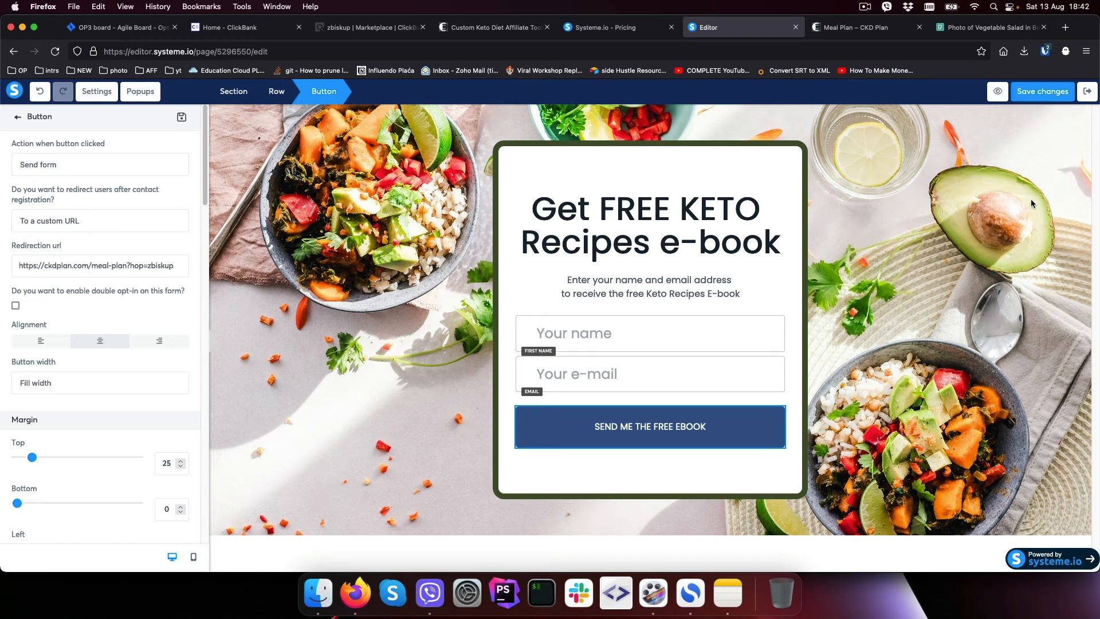
left_click(1087, 95)
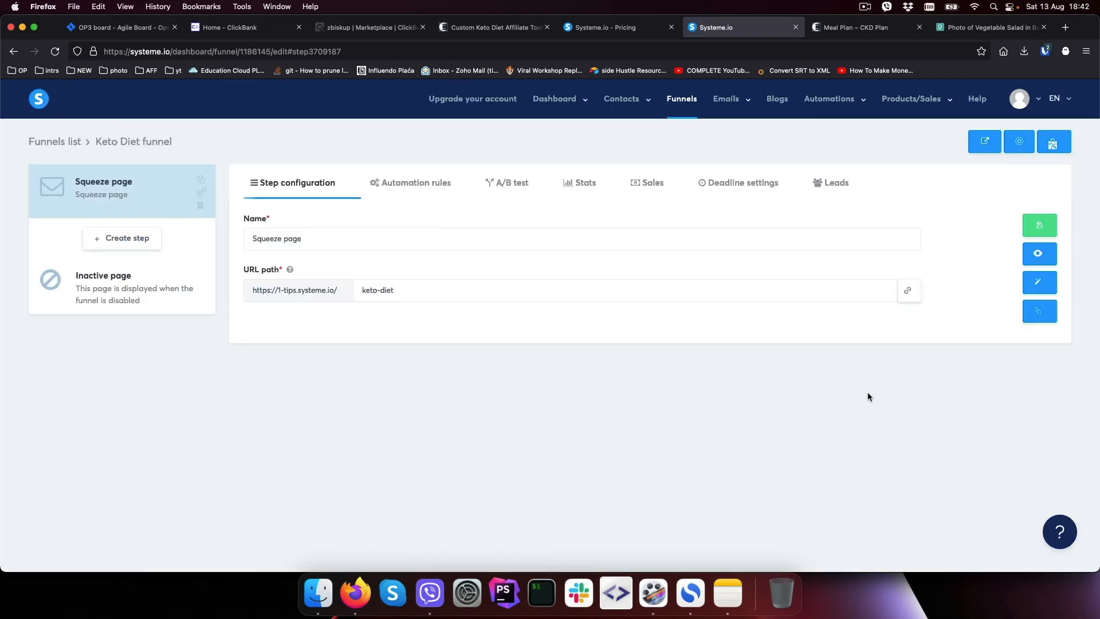
Step: Create an email campaign named "Keto diet" with no description
left_click(438, 184)
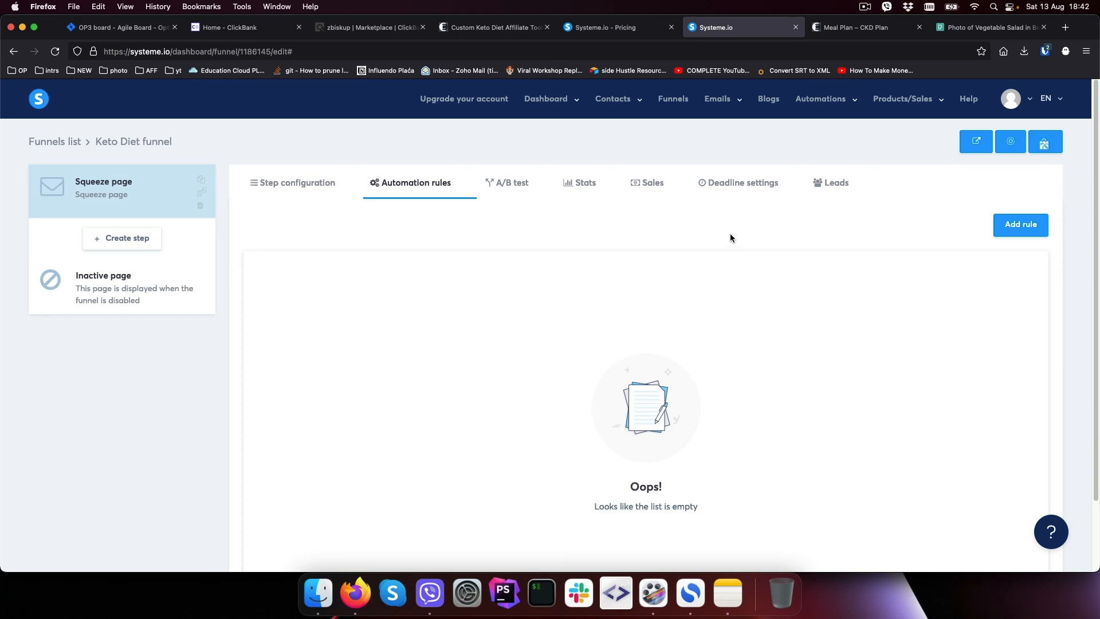
mouse_move(640, 106)
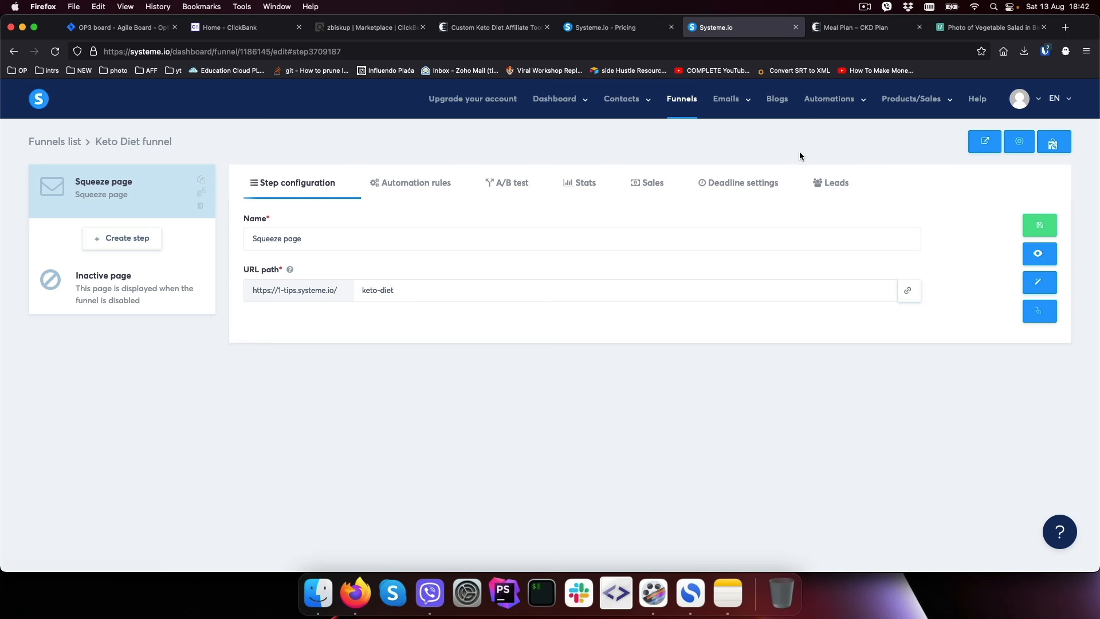
mouse_move(739, 103)
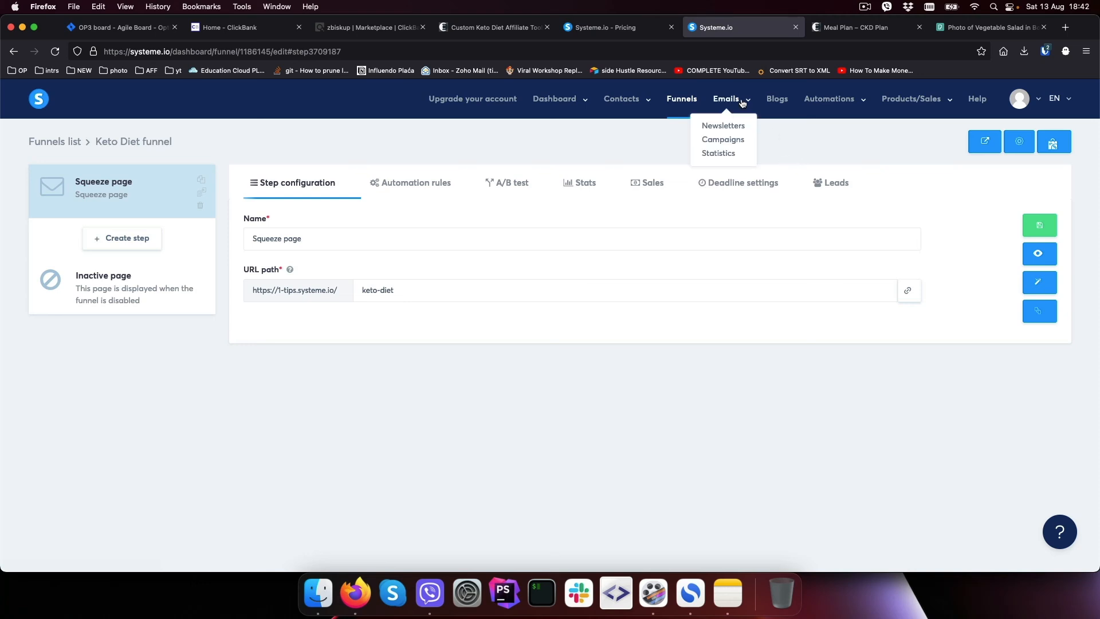
left_click(723, 139)
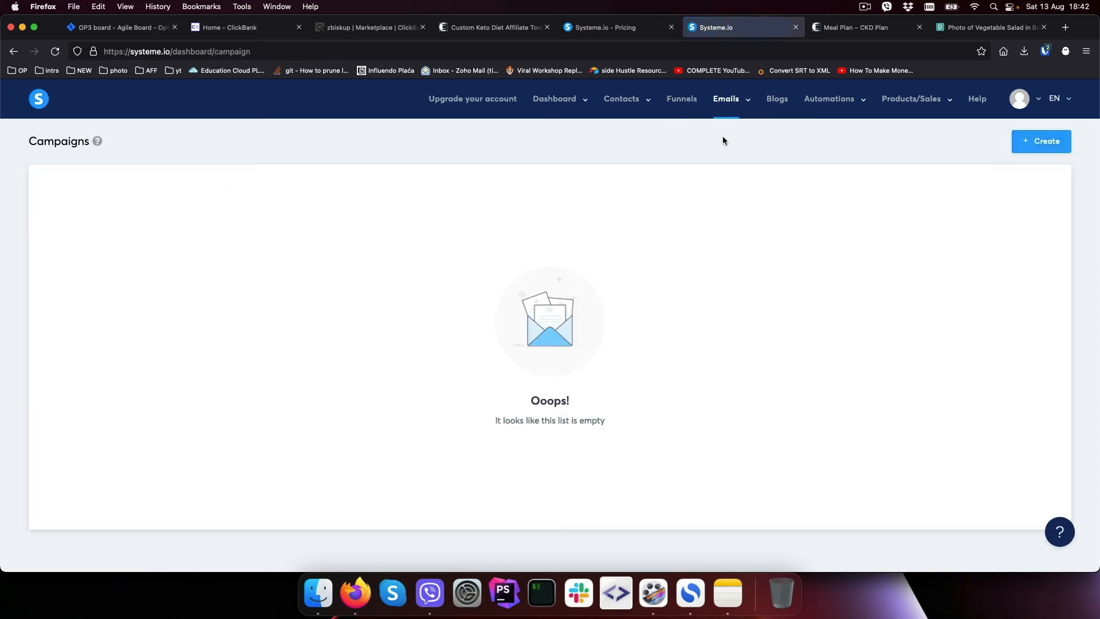
left_click(1051, 147)
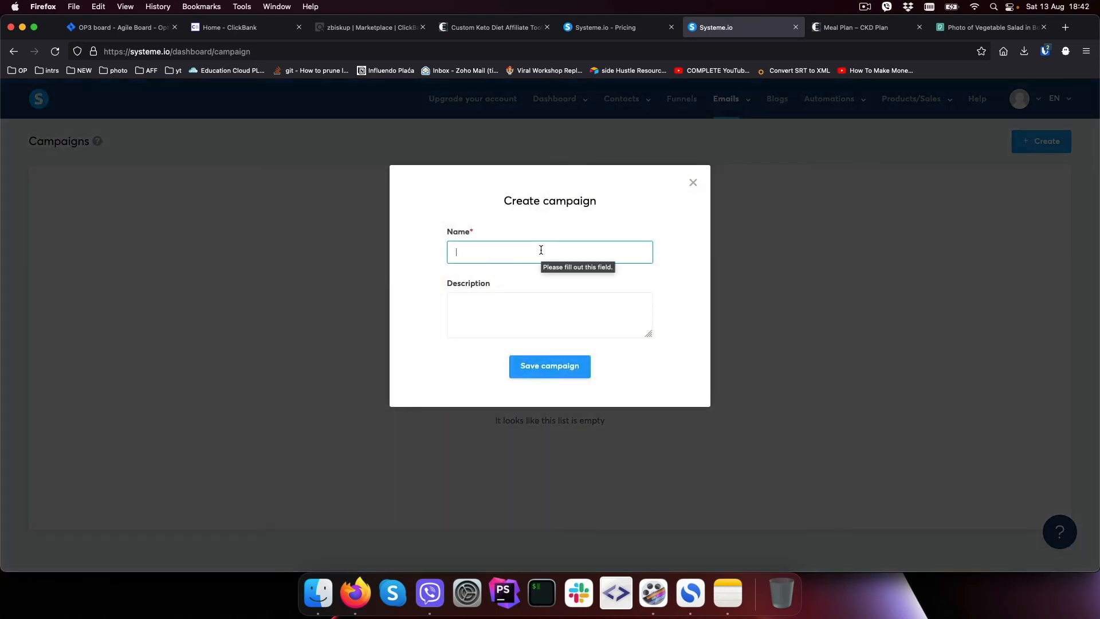
type("Keto diet")
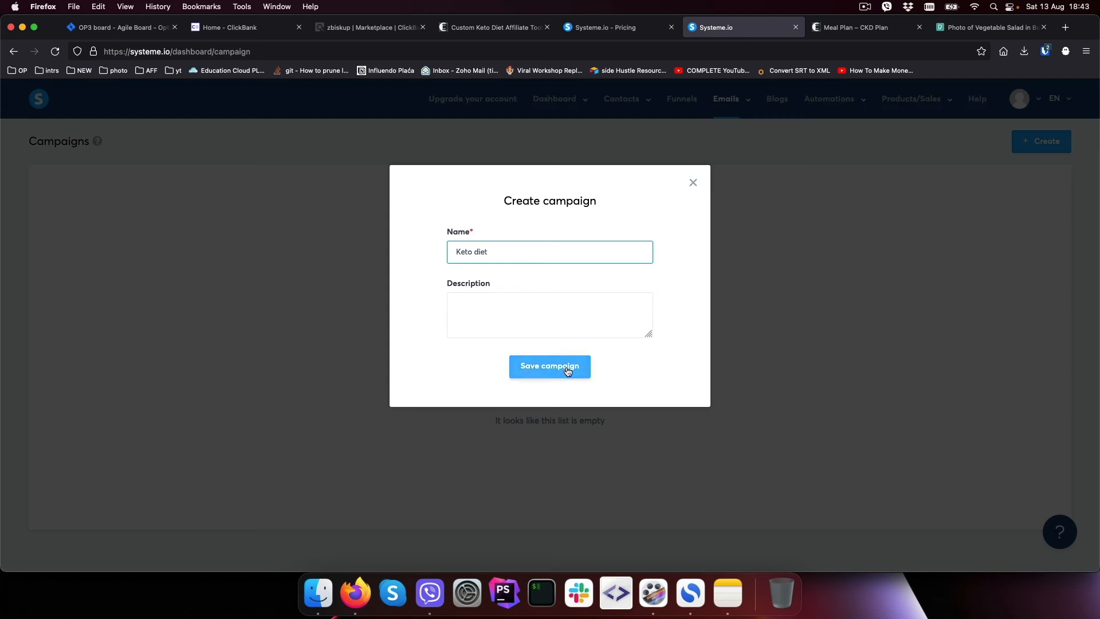
left_click(549, 367)
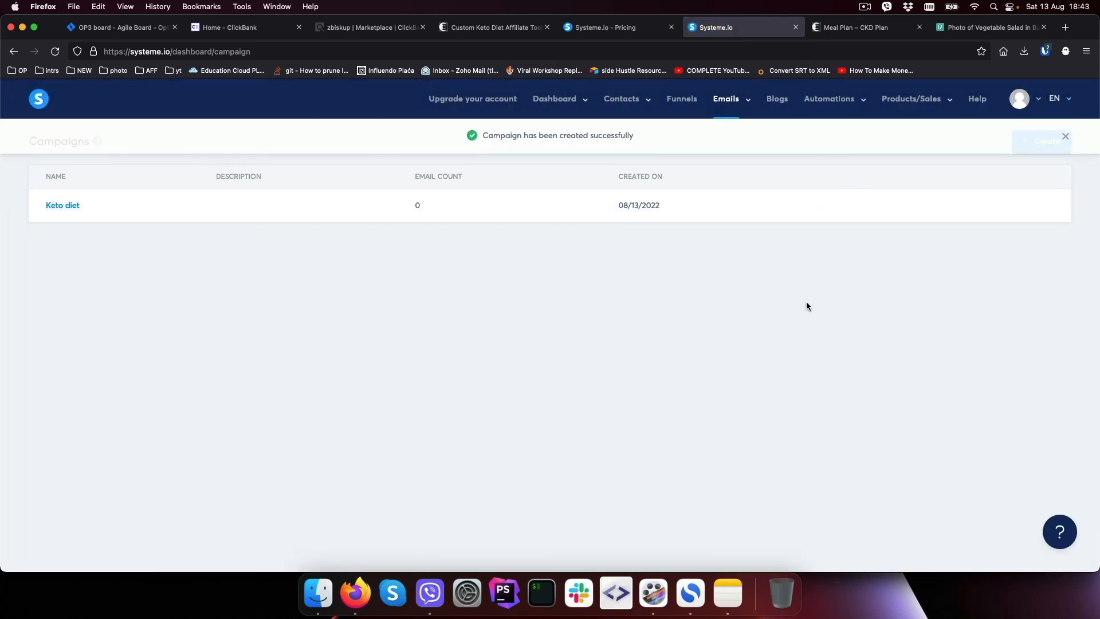
Step: Start an automation rule on the Keto Diet funnel's squeeze page with the "Funnel step form subscribed" trigger
left_click(681, 99)
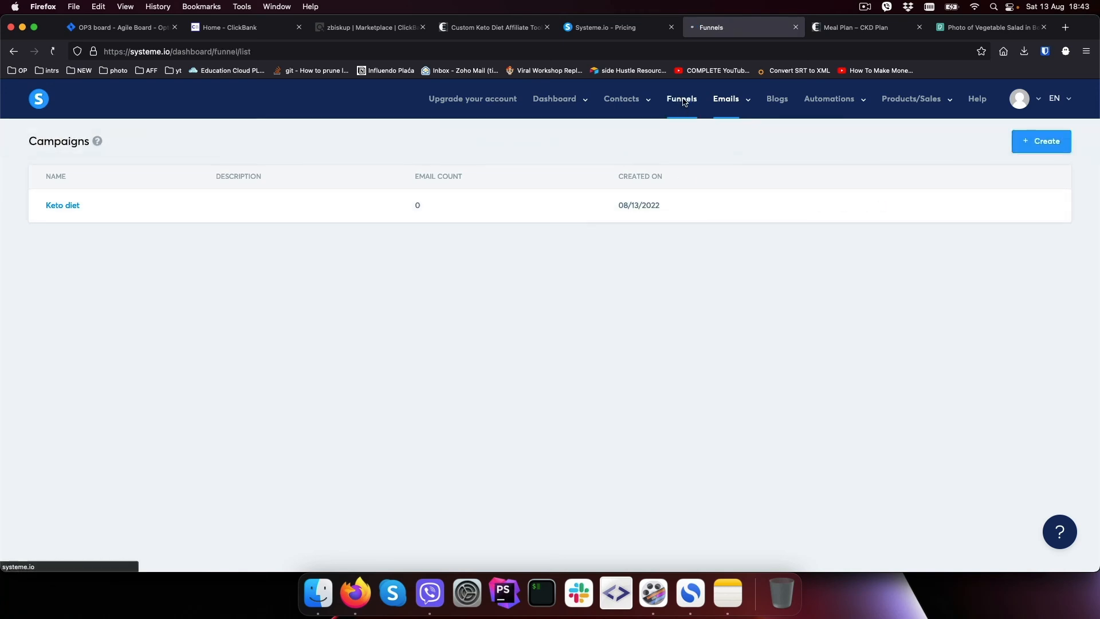
left_click(96, 207)
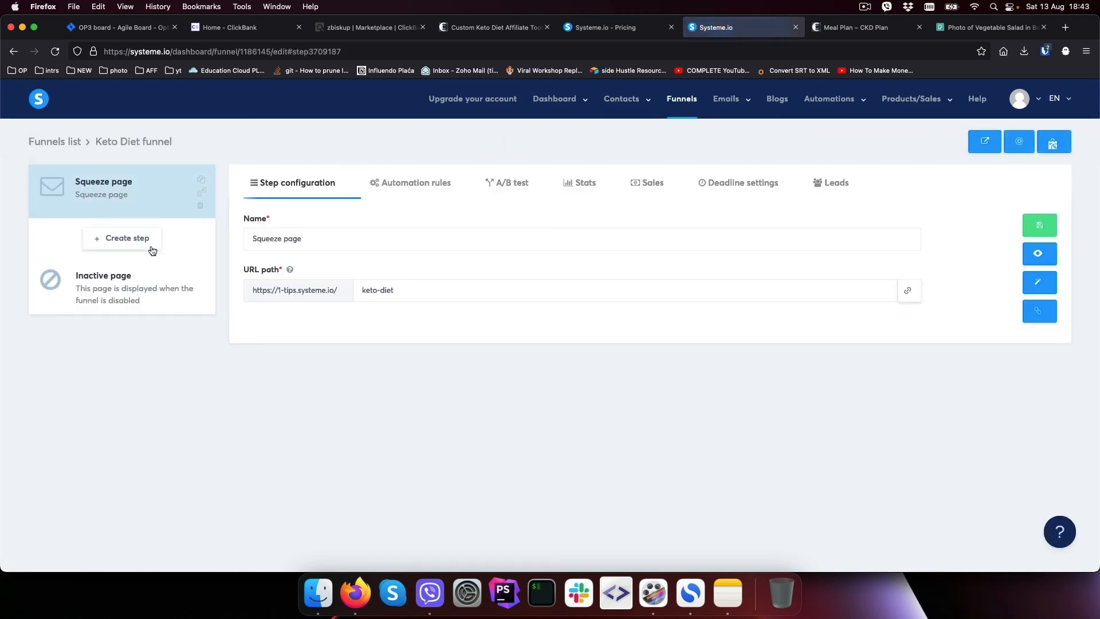
left_click(427, 188)
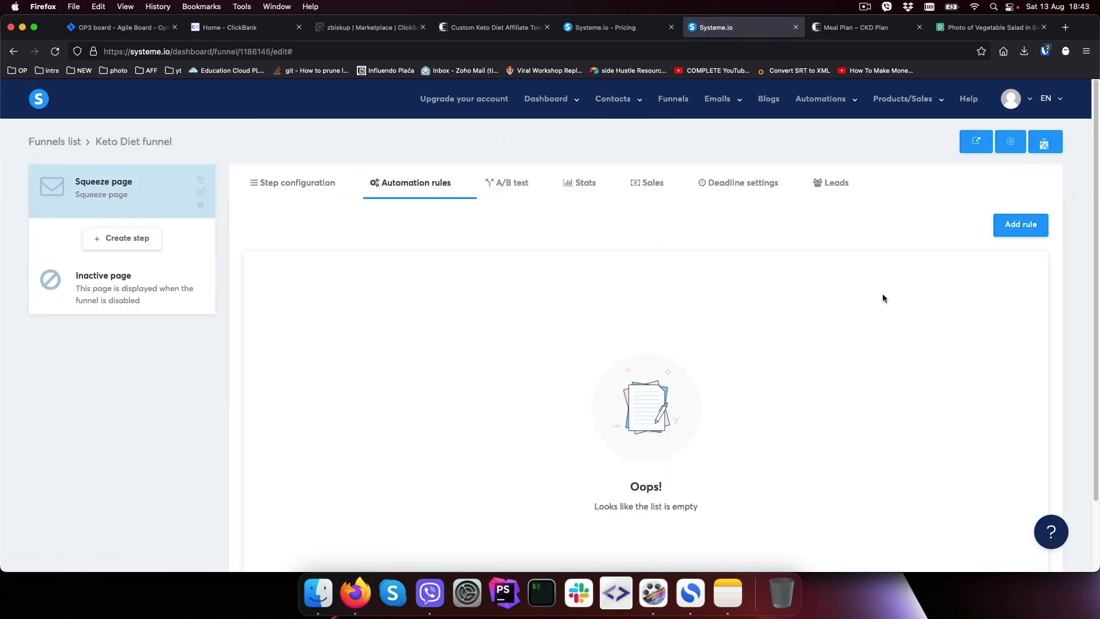
left_click(1025, 225)
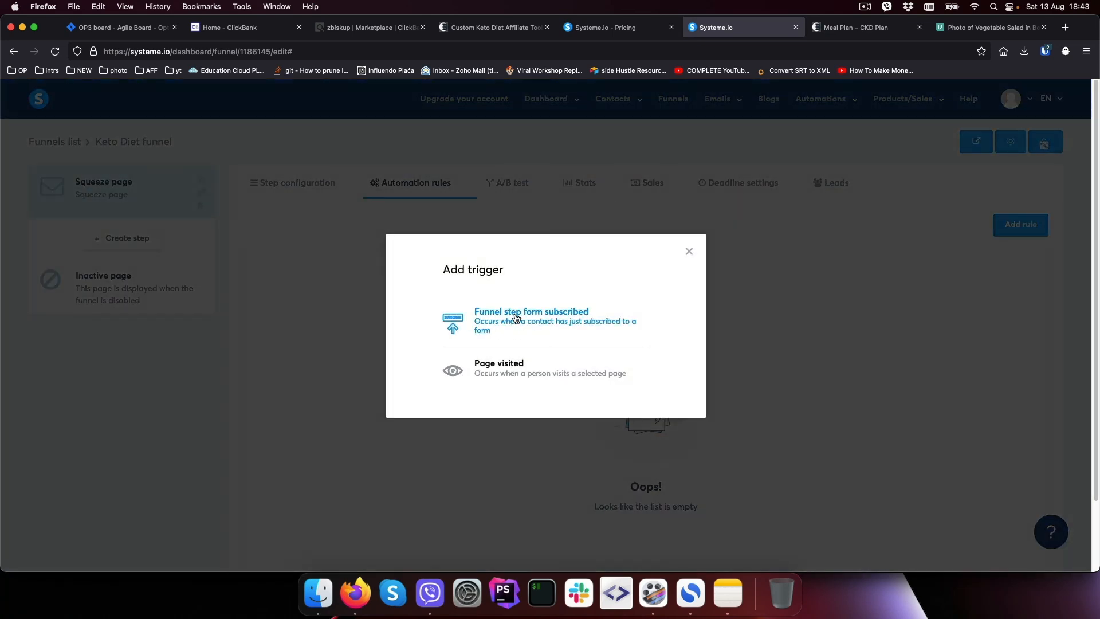
left_click(553, 319)
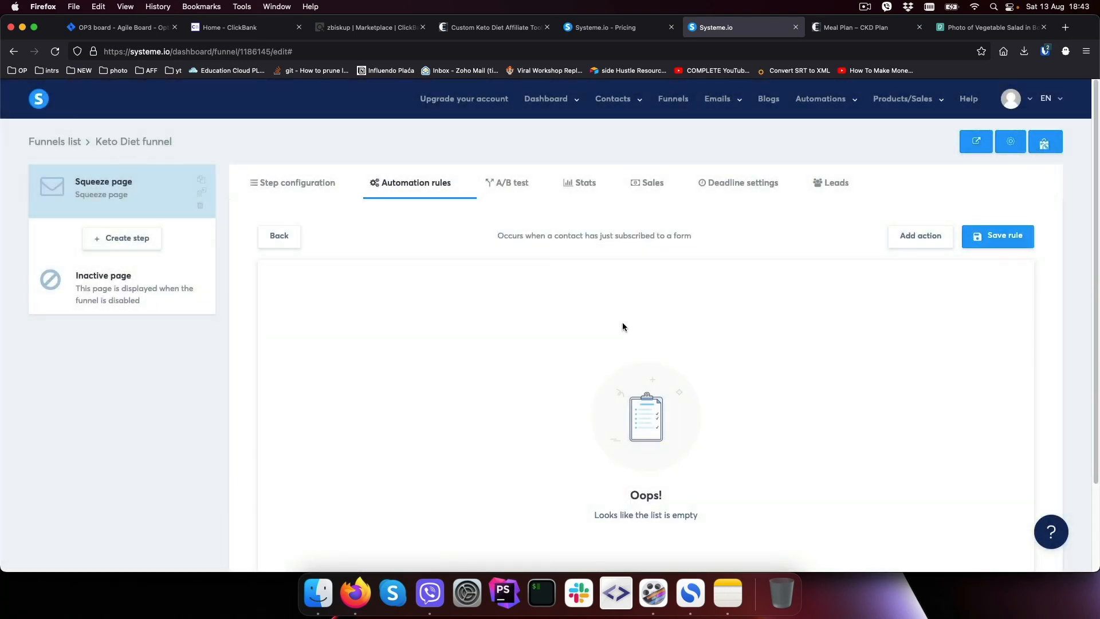
Step: Add a "Subscribe to campaign" action for the Keto diet campaign and save the rule
left_click(922, 239)
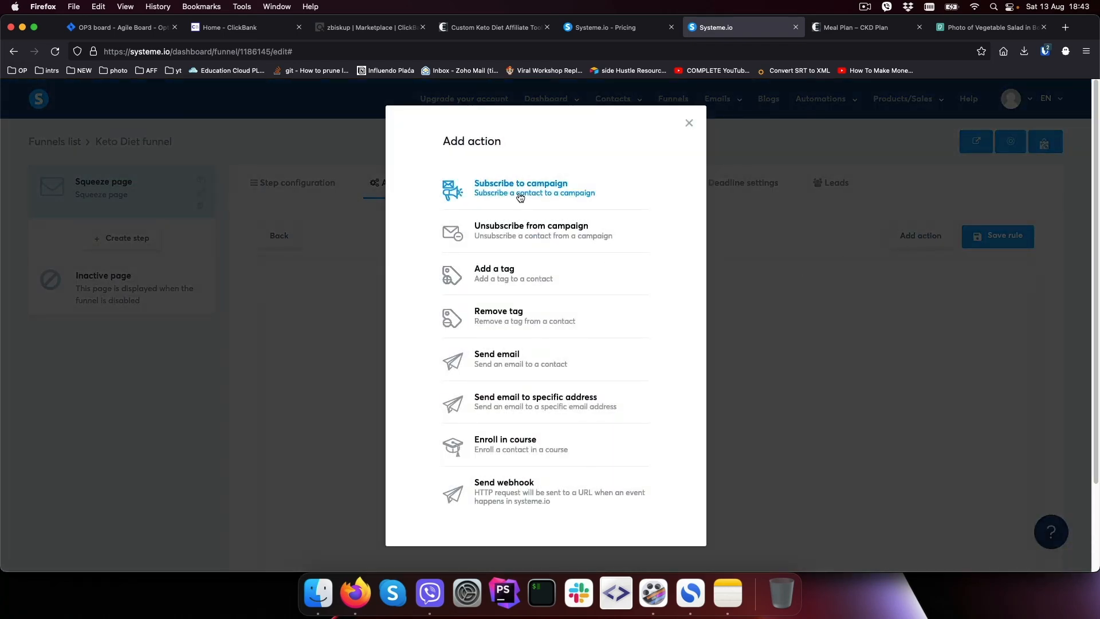
left_click(528, 191)
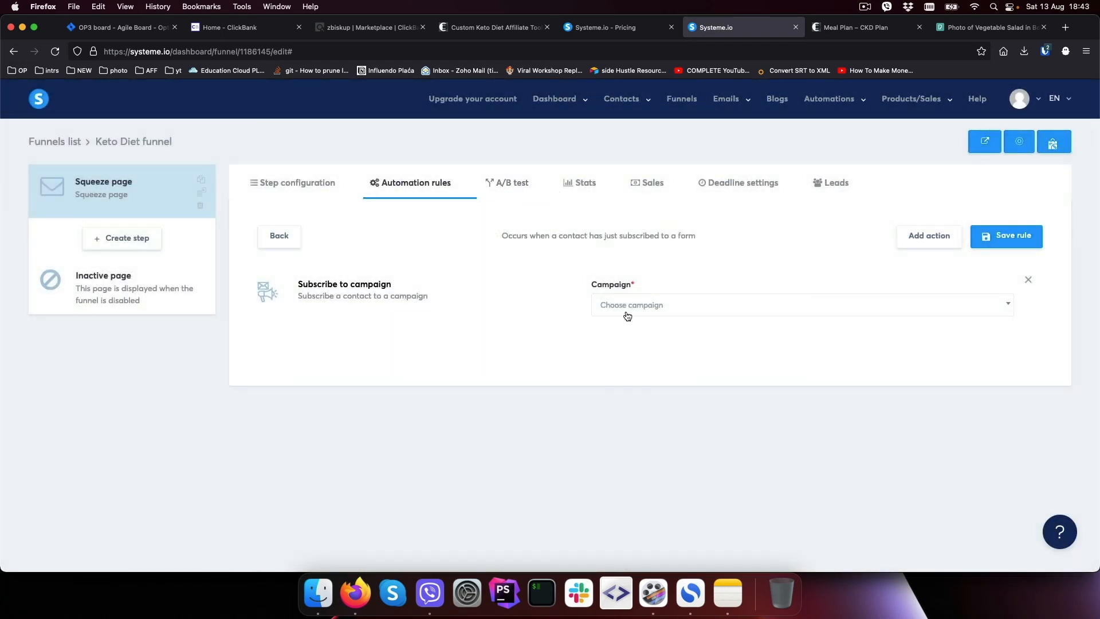
left_click(659, 307)
left_click(649, 348)
left_click(1012, 236)
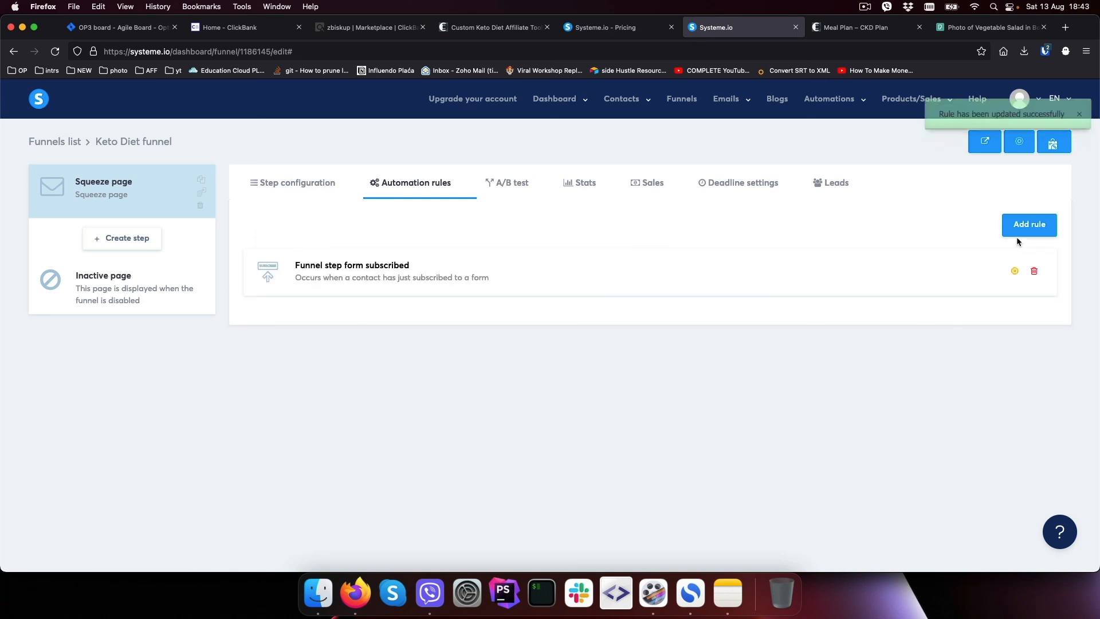
Step: Test the live squeeze page by signing up with a first name and test e-mail, and check the redirect address
left_click(283, 183)
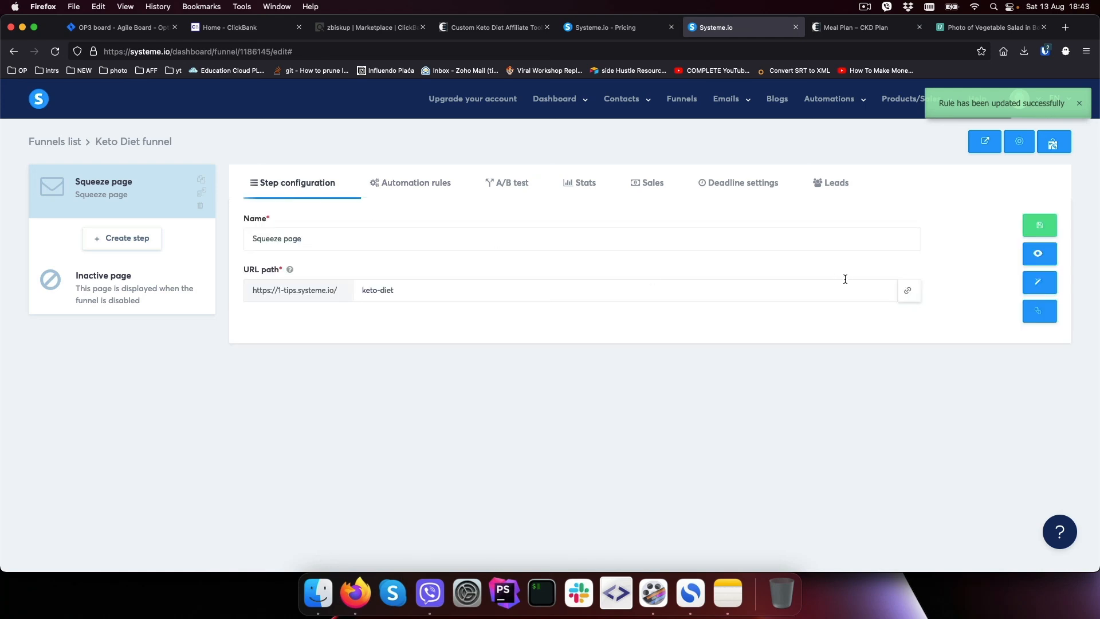
left_click(985, 143)
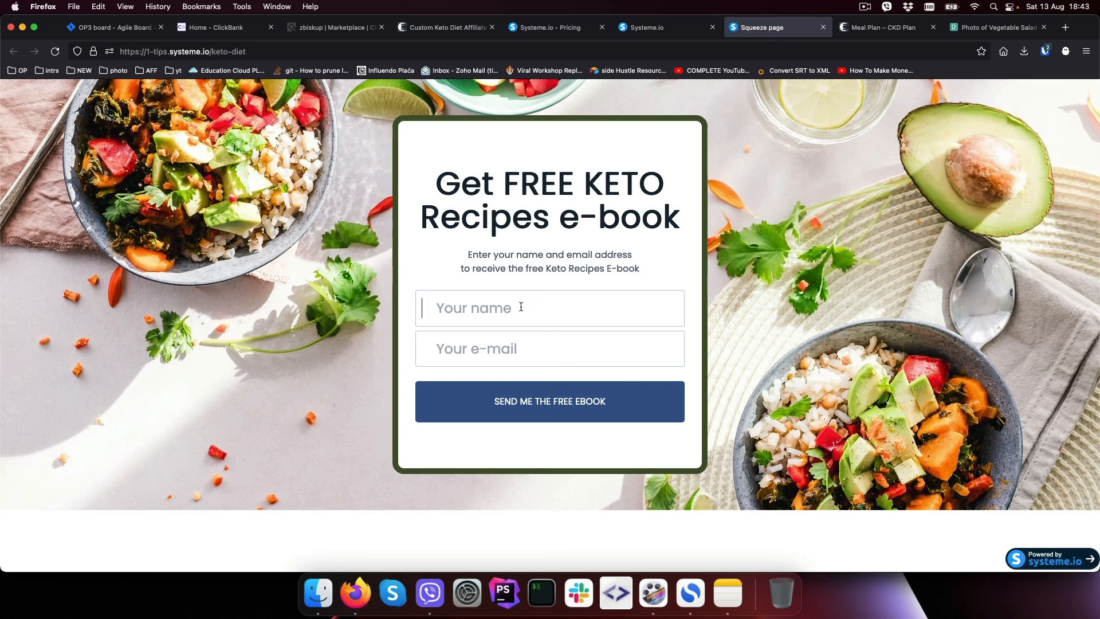
left_click(520, 307)
type("Zvonko")
key("Tab")
type("zbi")
left_click(564, 411)
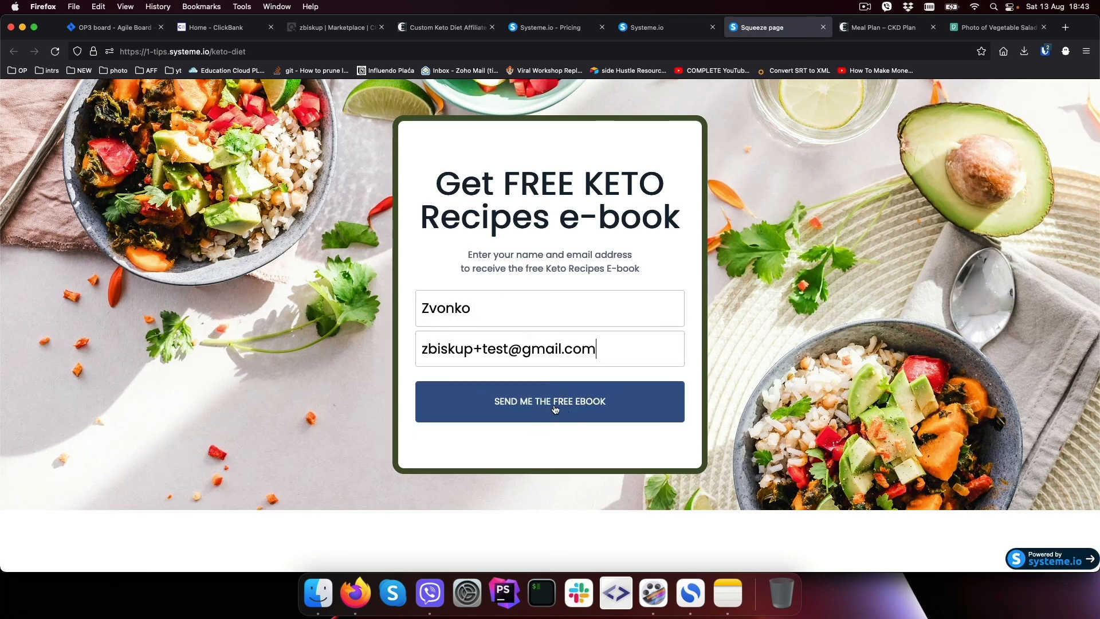
left_click(555, 407)
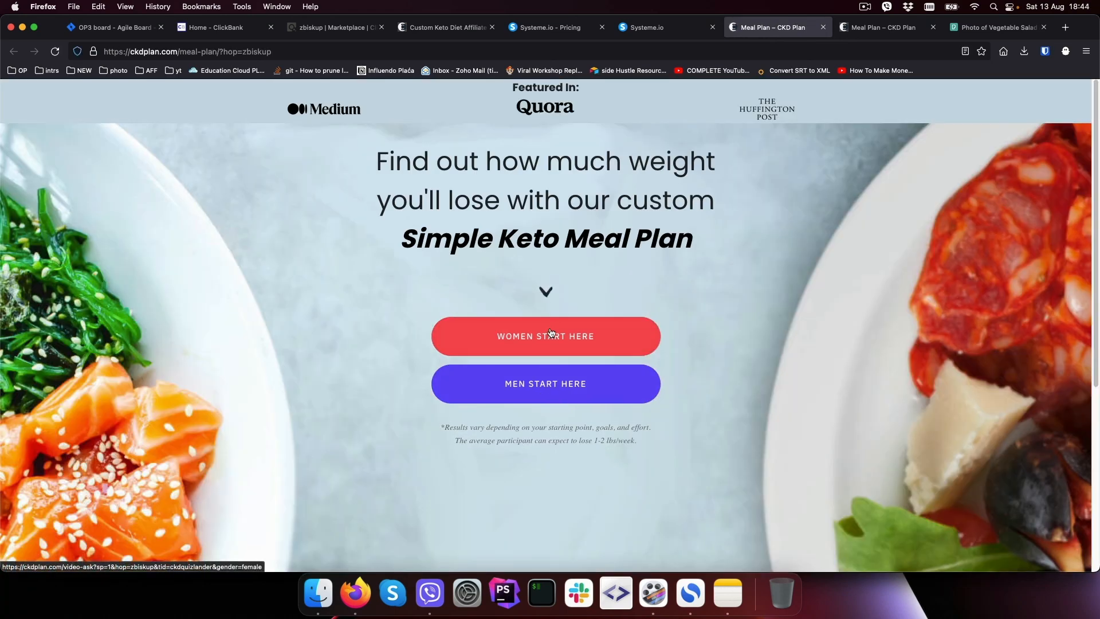
left_click(105, 50)
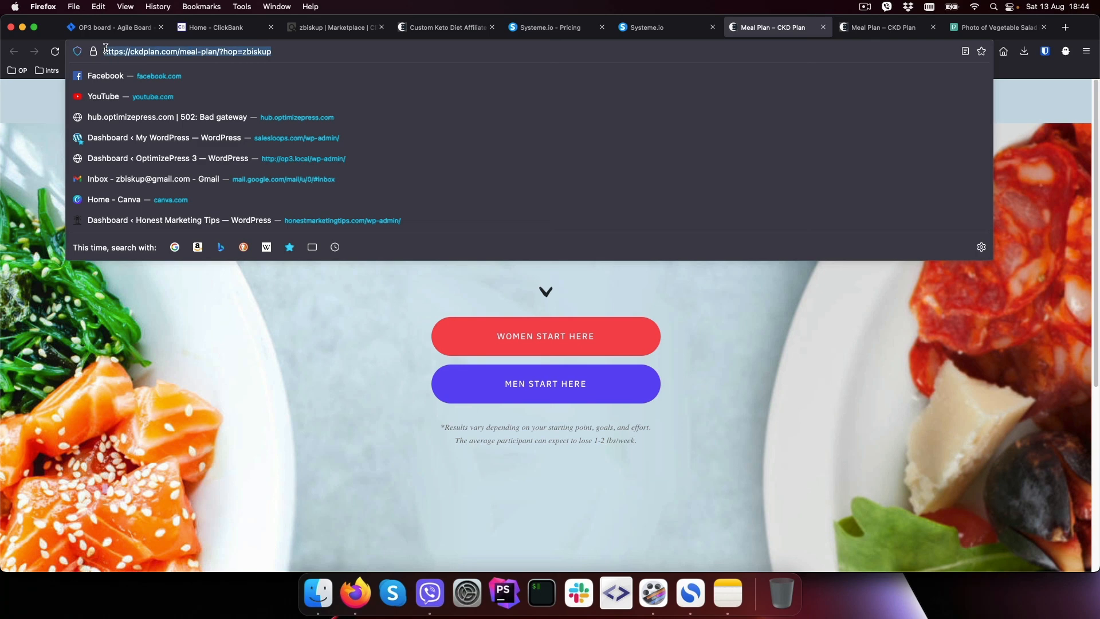
middle_click(762, 31)
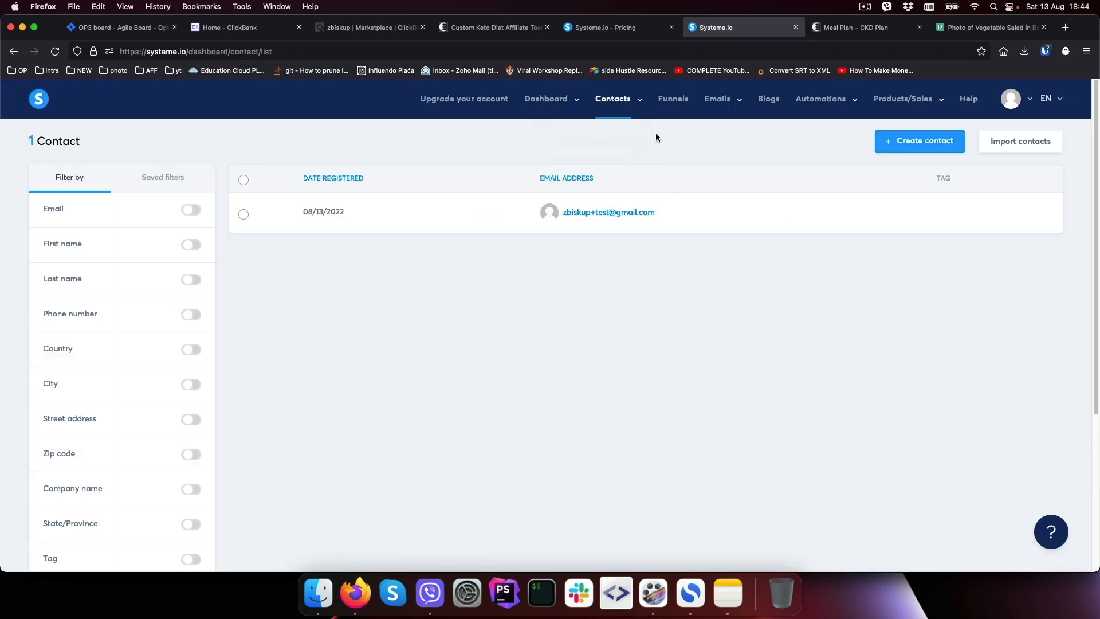
Step: Open the test sign-up's record in the contacts list and check its email campaign subscription
mouse_move(625, 103)
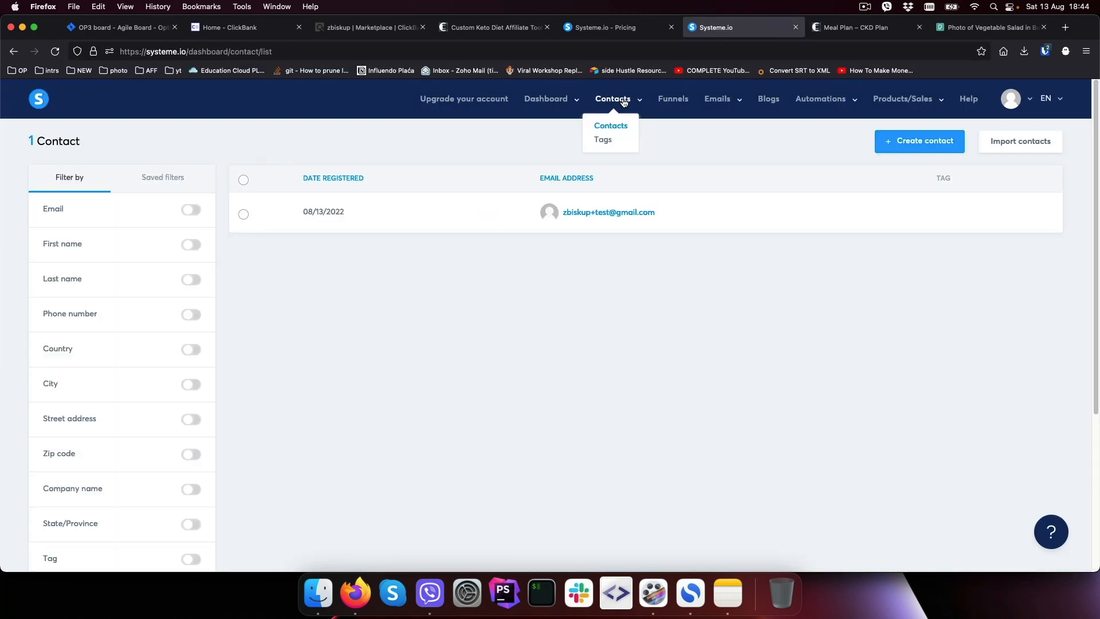
left_click(606, 123)
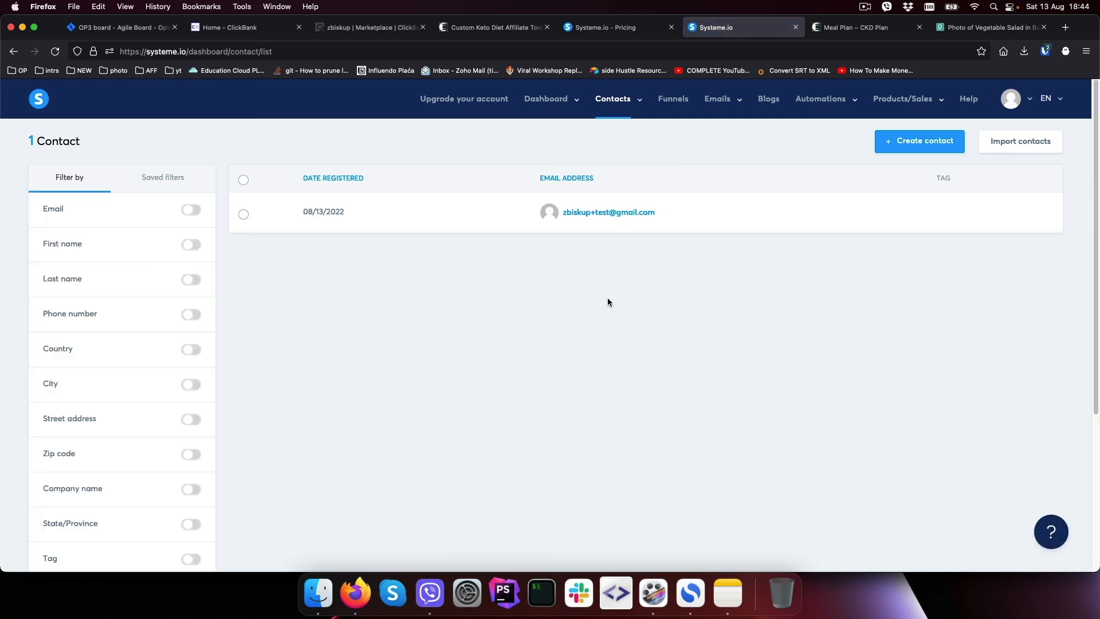
mouse_move(629, 216)
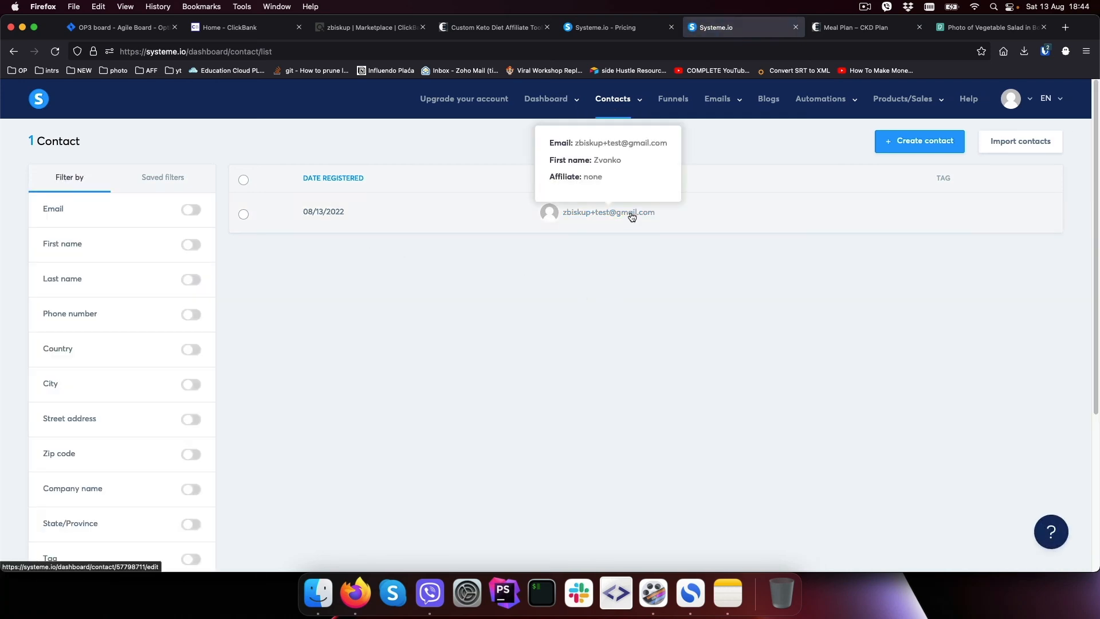
left_click(632, 214)
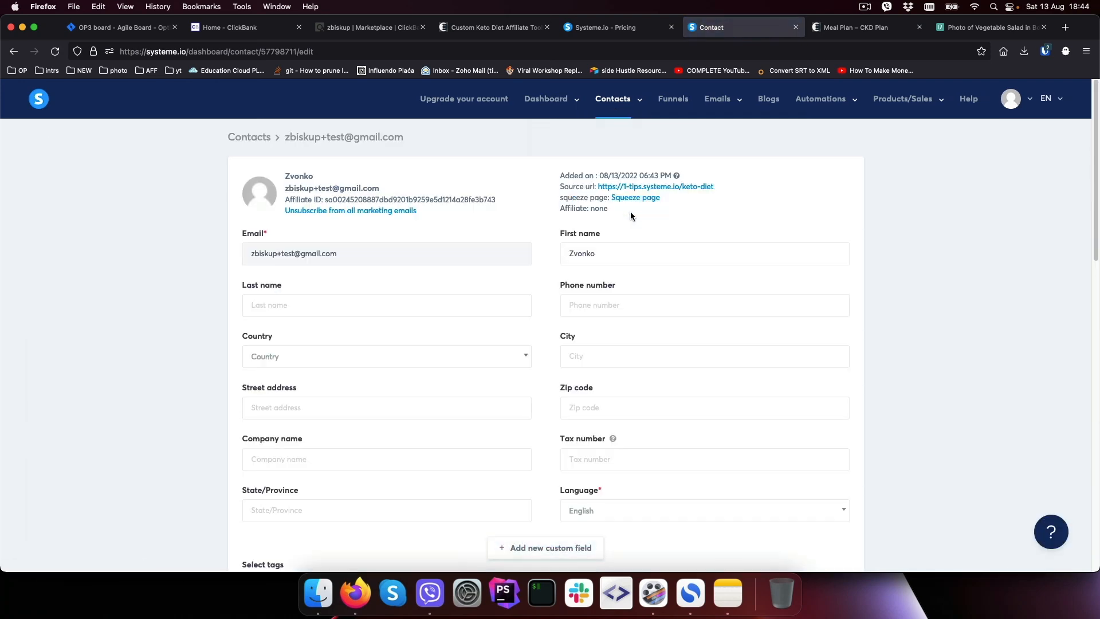
scroll(636, 229, "down", 10)
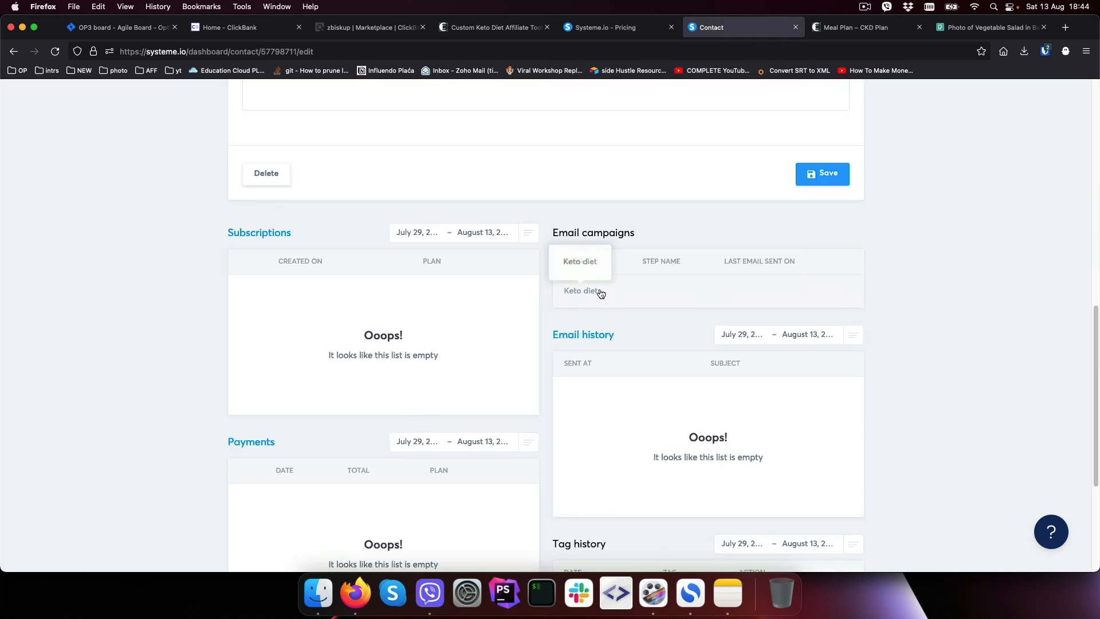